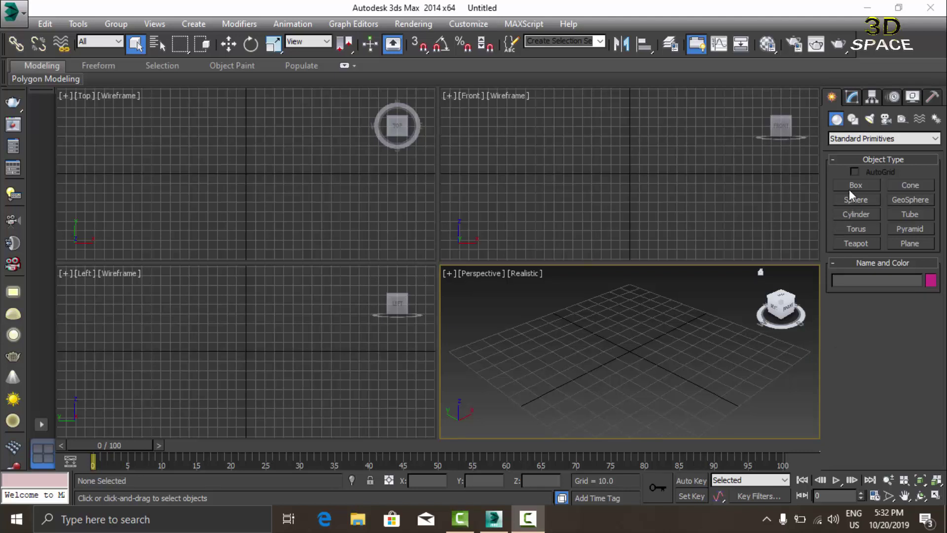
# Make the Perspective viewport active and maximize it with Alt+W.
pyautogui.click(655, 239)
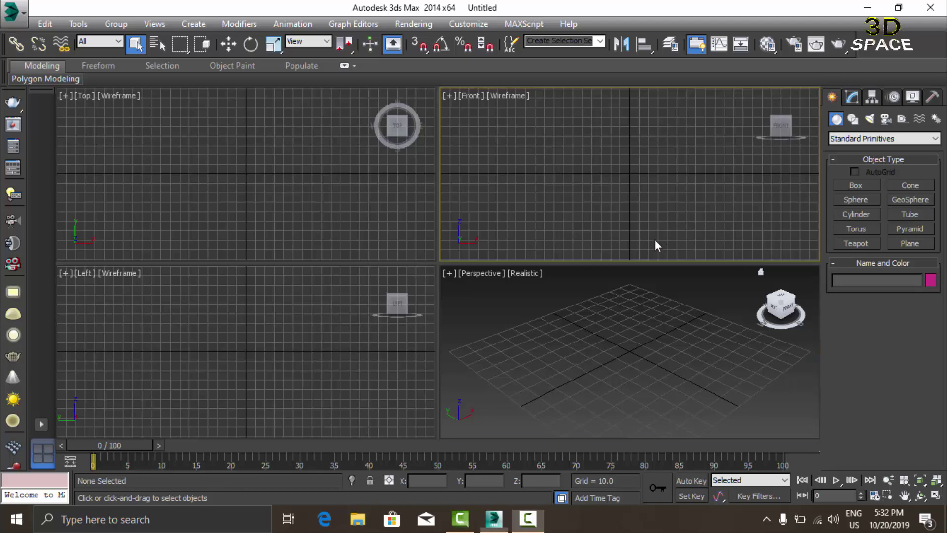
pyautogui.click(636, 313)
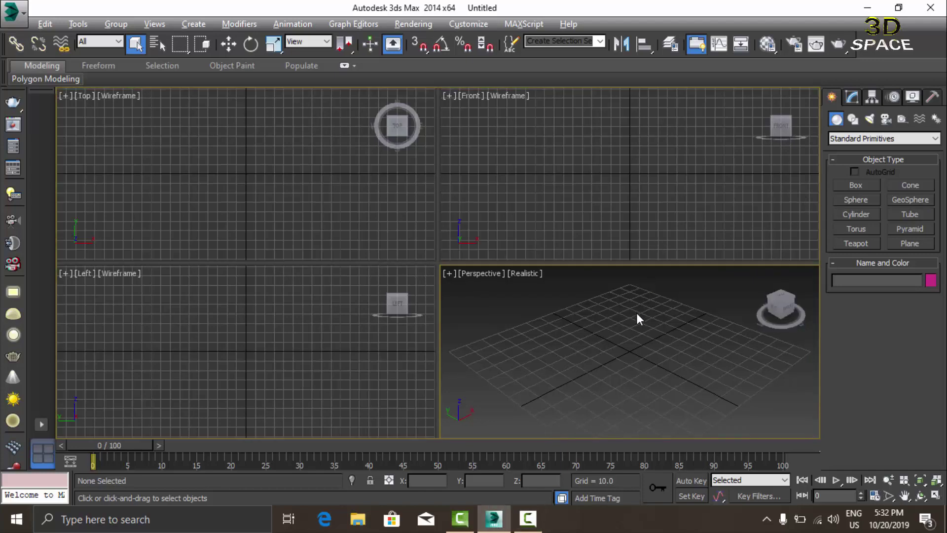
pyautogui.hotkey('alt', 'w')
# Draw a box about 29.5 × 31.9 × 24.5 on the grid and show its parameters.
pyautogui.click(845, 186)
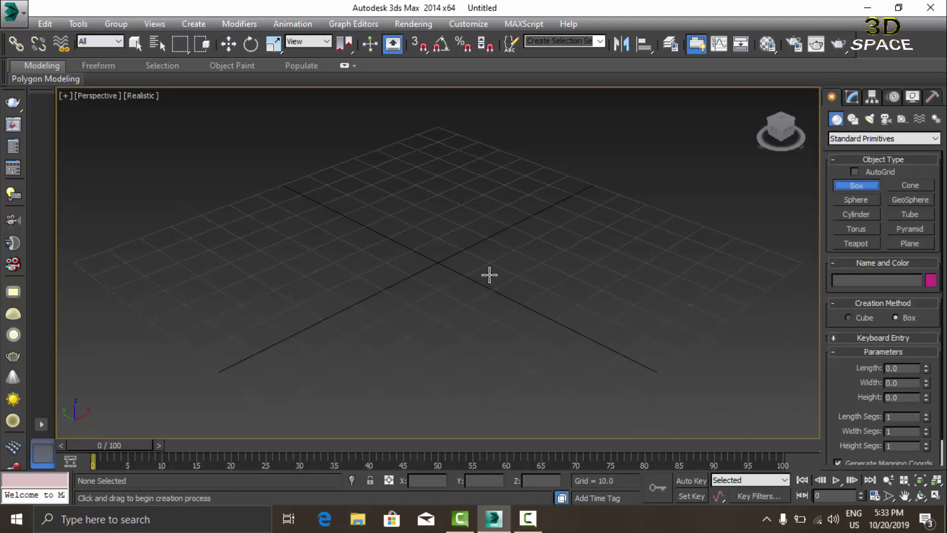
pyautogui.moveTo(462, 283); pyautogui.dragTo(450, 335)
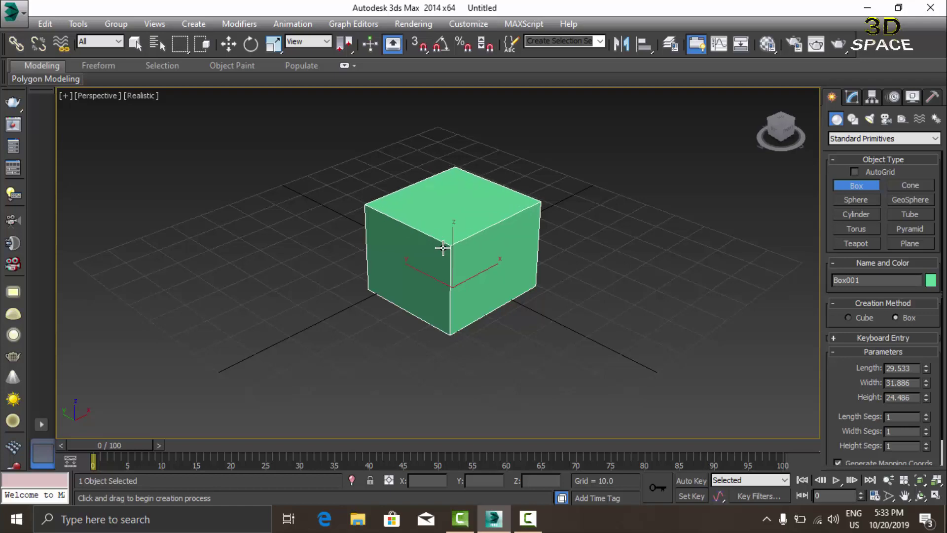
pyautogui.rightClick(442, 247)
pyautogui.scroll(3, 442, 247)
pyautogui.scroll(-5, 442, 227)
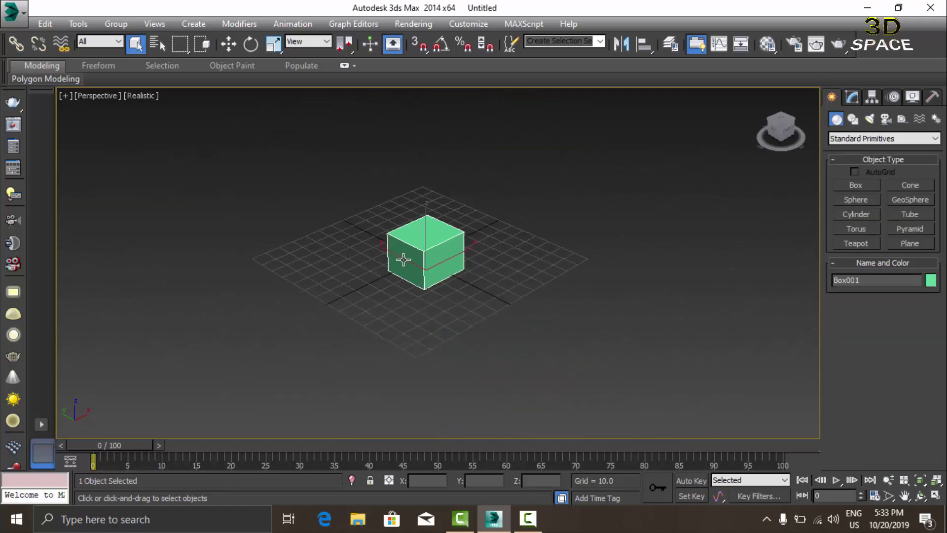
pyautogui.moveTo(402, 255)
pyautogui.keyDown('alt'); pyautogui.mouseDown(button='middle')
pyautogui.moveTo(508, 266)
pyautogui.moveTo(378, 253)
pyautogui.mouseUp(button='middle'); pyautogui.keyUp('alt')
pyautogui.scroll(3, 507, 267)
pyautogui.scroll(2, 378, 253)
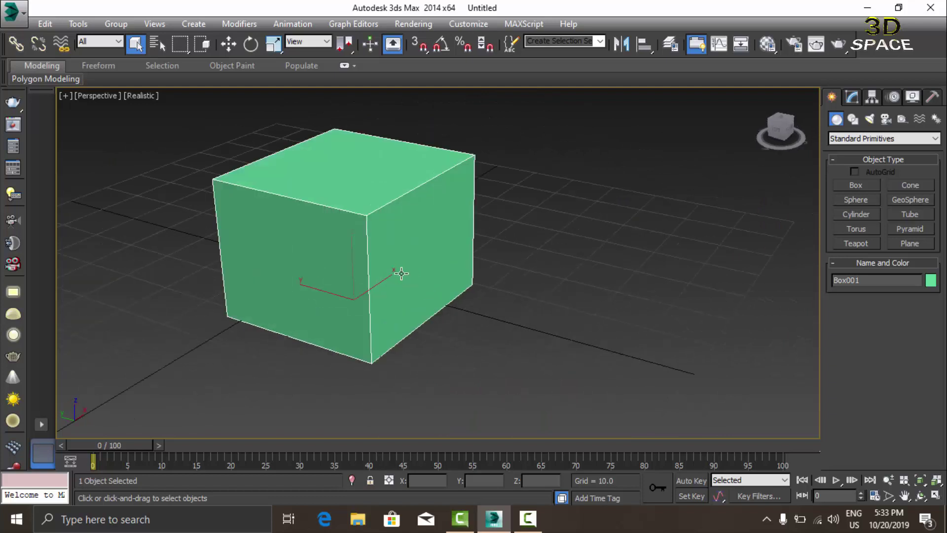
pyautogui.scroll(2, 401, 273)
pyautogui.click(857, 100)
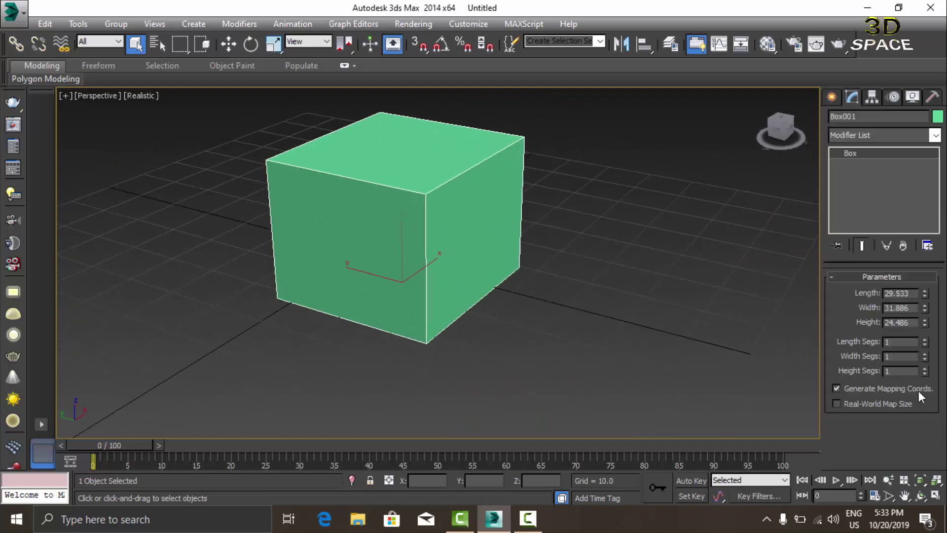
# Give the box 5 height segments and convert it to Editable Poly.
pyautogui.click(925, 370)
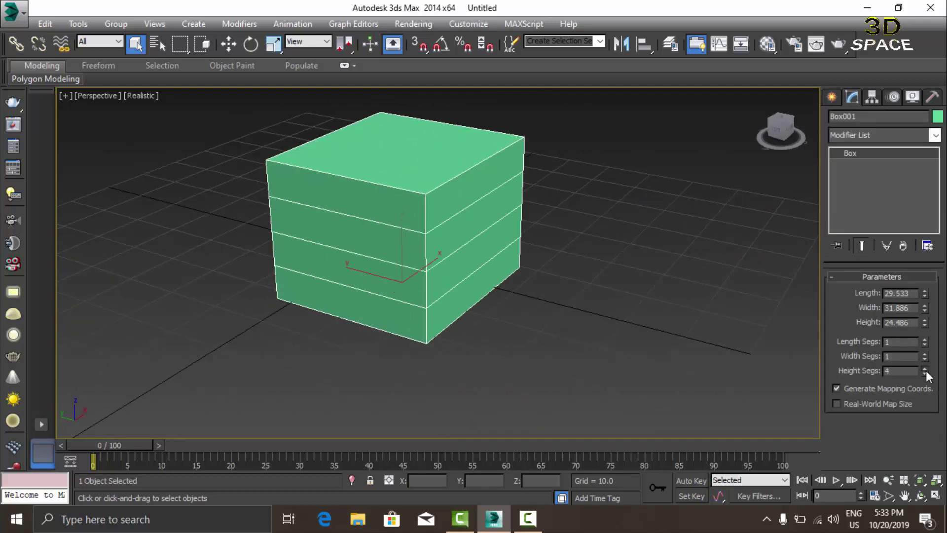
pyautogui.click(925, 369)
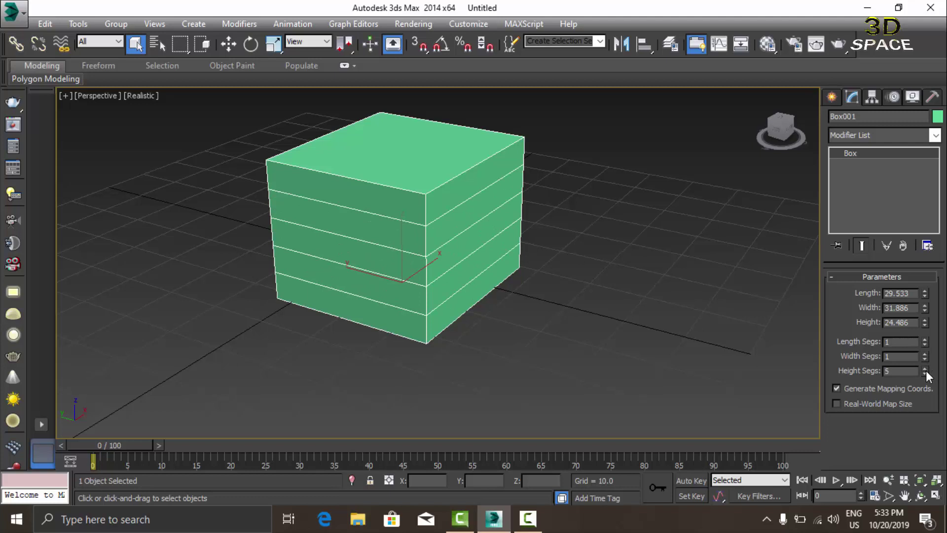
pyautogui.rightClick(414, 222)
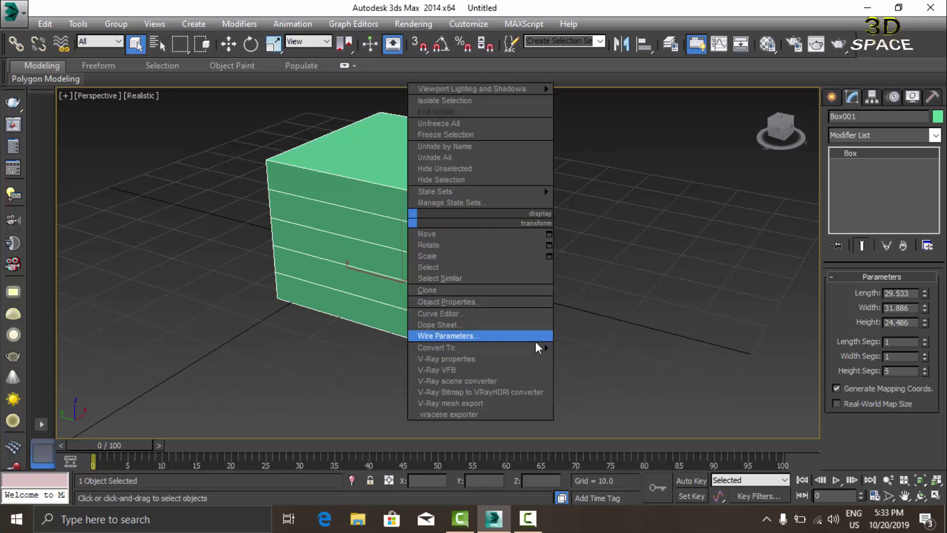
pyautogui.click(616, 360)
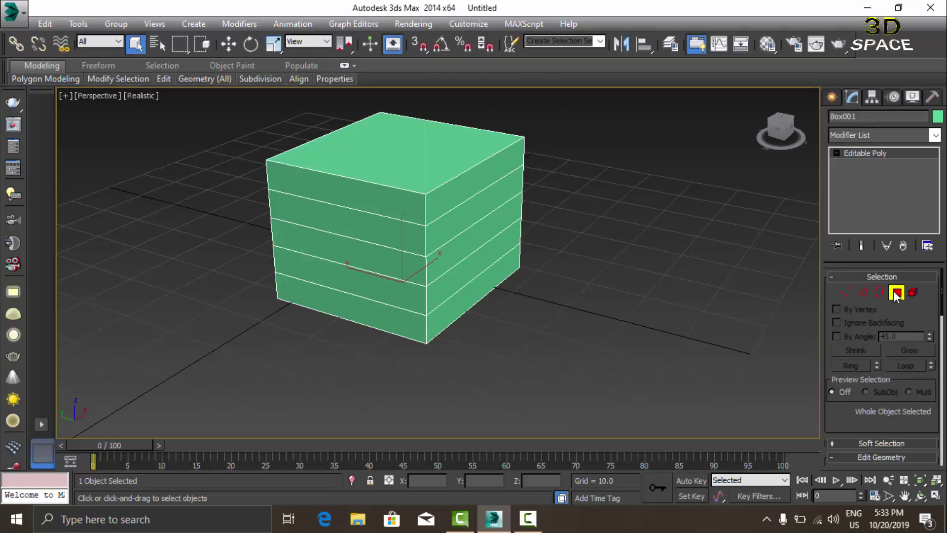
# In Polygon mode, select the full ring of second-band faces.
pyautogui.click(896, 292)
pyautogui.click(469, 218)
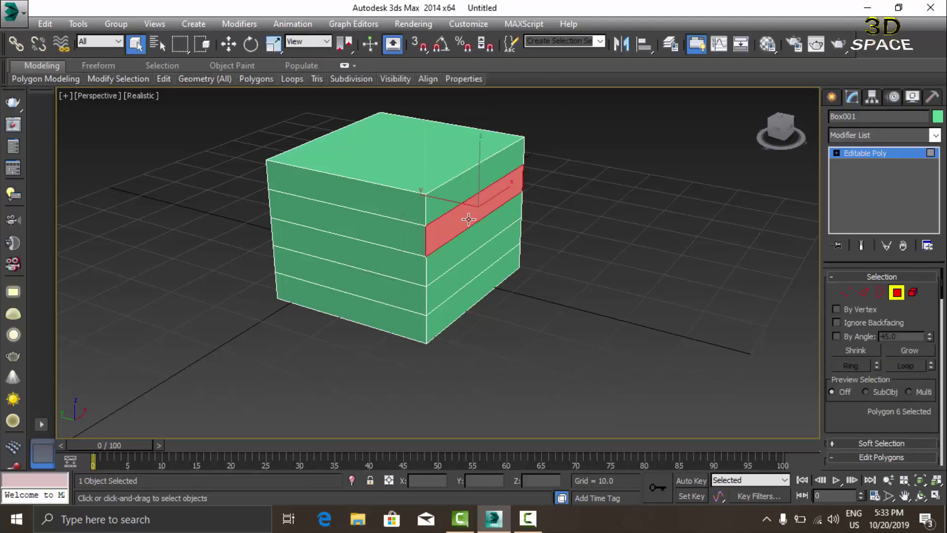
pyautogui.moveTo(422, 254)
pyautogui.keyDown('alt'); pyautogui.mouseDown(button='middle')
pyautogui.moveTo(581, 243)
pyautogui.moveTo(384, 227)
pyautogui.mouseUp(button='middle'); pyautogui.keyUp('alt')
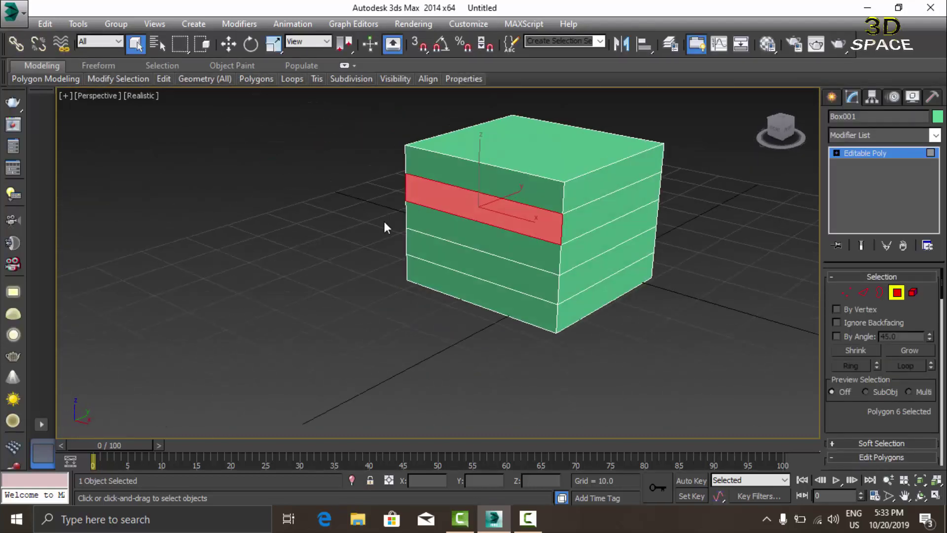
pyautogui.moveTo(494, 225)
pyautogui.keyDown('alt'); pyautogui.mouseDown(button='middle')
pyautogui.moveTo(513, 226)
pyautogui.moveTo(342, 211)
pyautogui.mouseUp(button='middle'); pyautogui.keyUp('alt')
pyautogui.scroll(3, 380, 224)
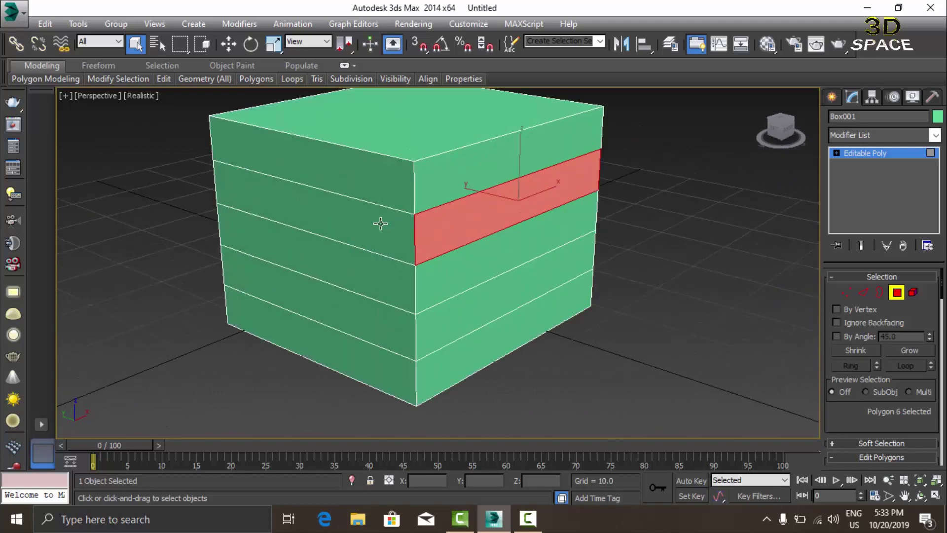
pyautogui.keyDown('shift'); pyautogui.click(369, 225); pyautogui.keyUp('shift')
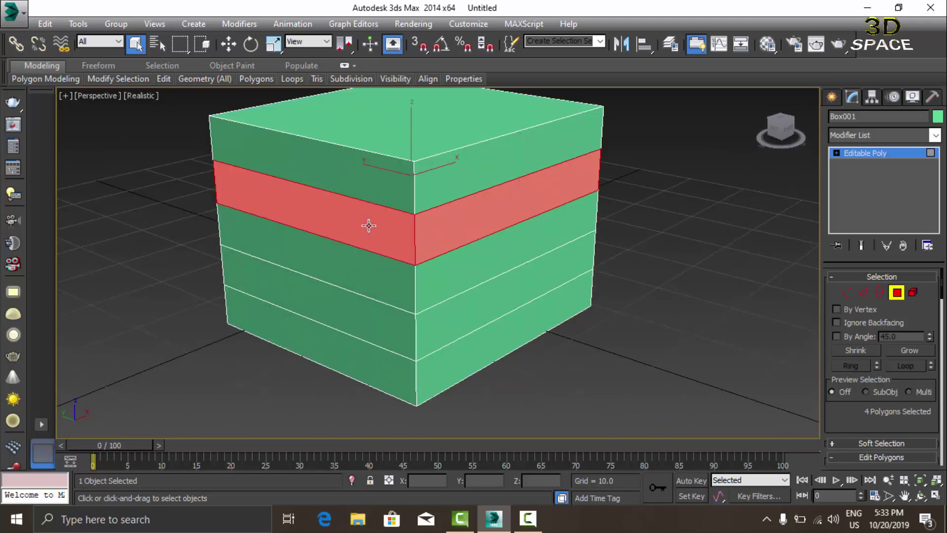
# Add the whole fourth band of faces to the selection.
pyautogui.moveTo(404, 231)
pyautogui.keyDown('alt'); pyautogui.mouseDown(button='middle')
pyautogui.moveTo(239, 216)
pyautogui.moveTo(363, 224)
pyautogui.moveTo(385, 281)
pyautogui.moveTo(393, 246)
pyautogui.mouseUp(button='middle'); pyautogui.keyUp('alt')
pyautogui.keyDown('ctrl'); pyautogui.click(425, 266); pyautogui.keyUp('ctrl')
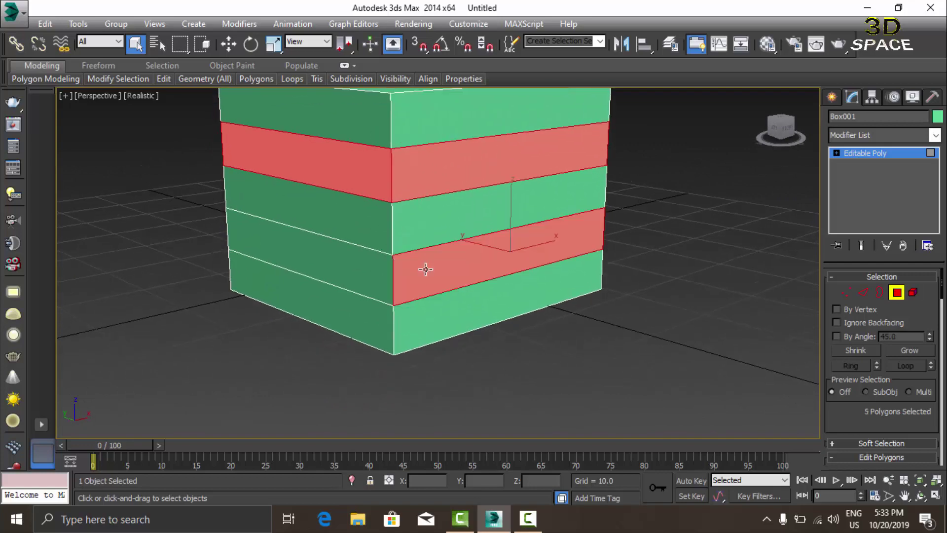
pyautogui.keyDown('shift'); pyautogui.click(360, 276); pyautogui.keyUp('shift')
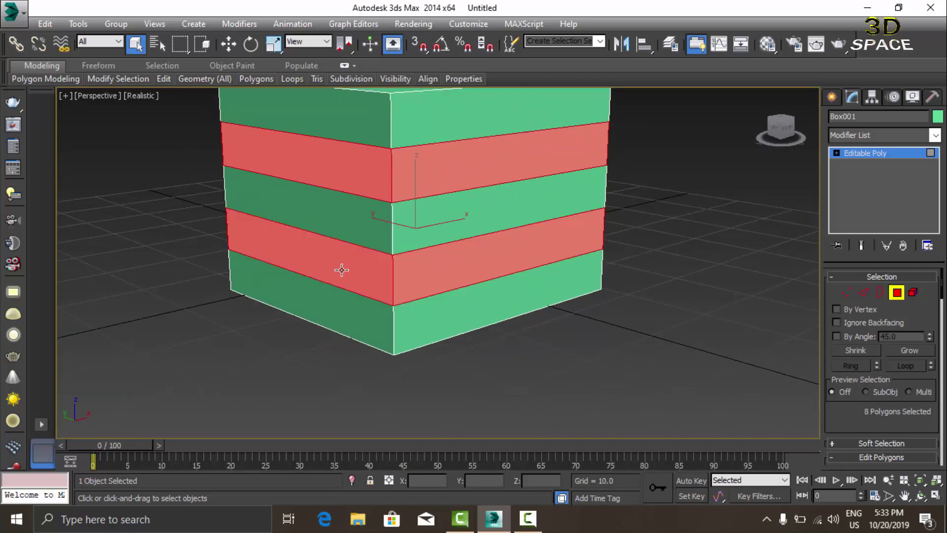
pyautogui.scroll(-5, 339, 269)
pyautogui.moveTo(338, 269)
pyautogui.keyDown('alt'); pyautogui.mouseDown(button='middle')
pyautogui.moveTo(207, 258)
pyautogui.moveTo(357, 301)
pyautogui.moveTo(364, 207)
pyautogui.moveTo(338, 238)
pyautogui.mouseUp(button='middle'); pyautogui.keyUp('alt')
pyautogui.scroll(5, 357, 302)
# Convert Box001 to Editable Poly again and return to Polygon level.
pyautogui.rightClick(331, 205)
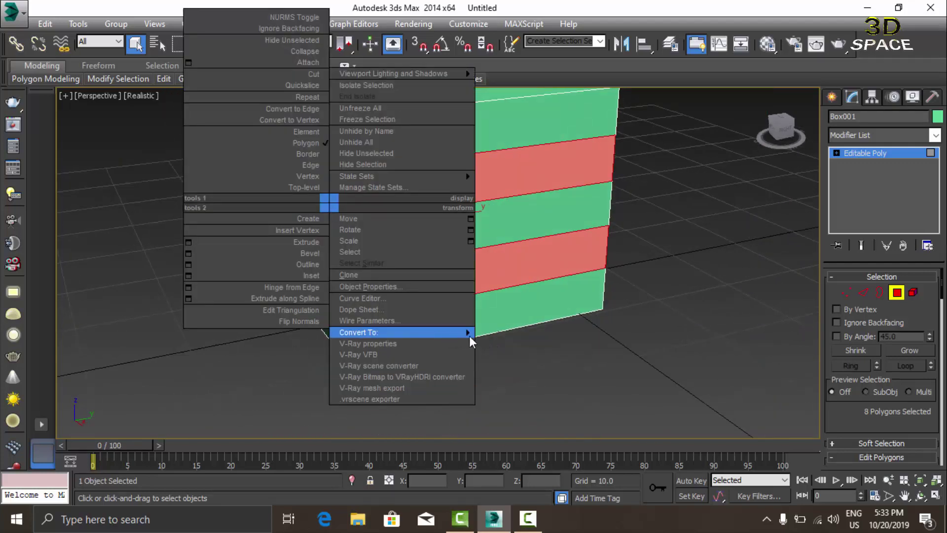
pyautogui.moveTo(358, 332)
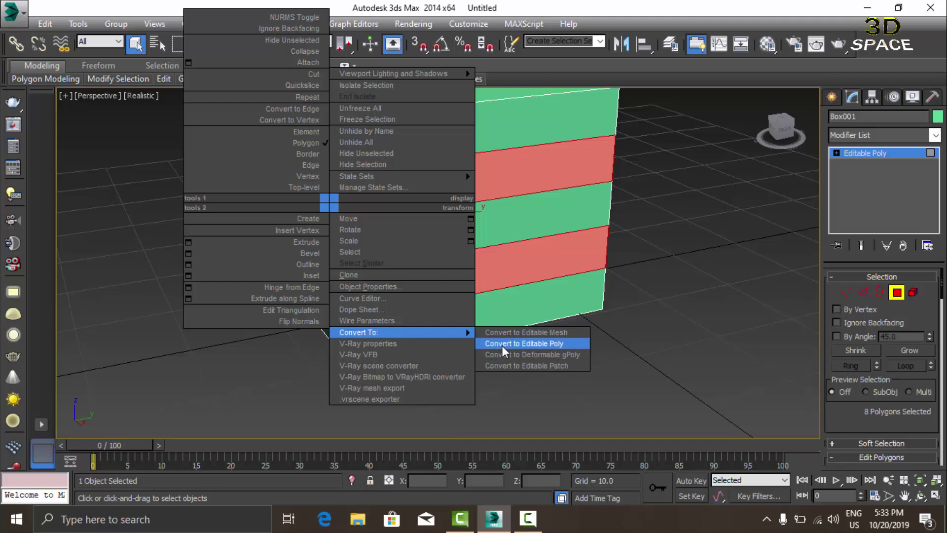
pyautogui.click(501, 345)
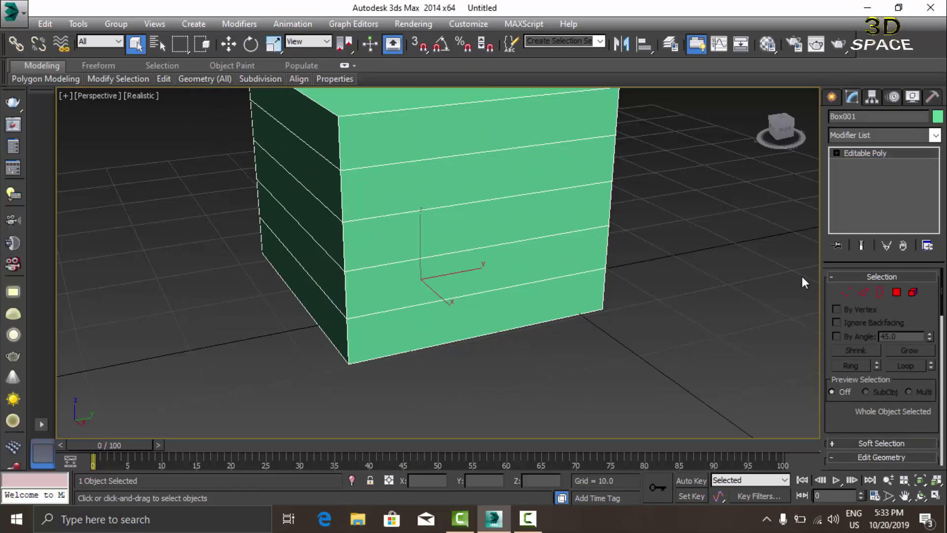
pyautogui.click(895, 292)
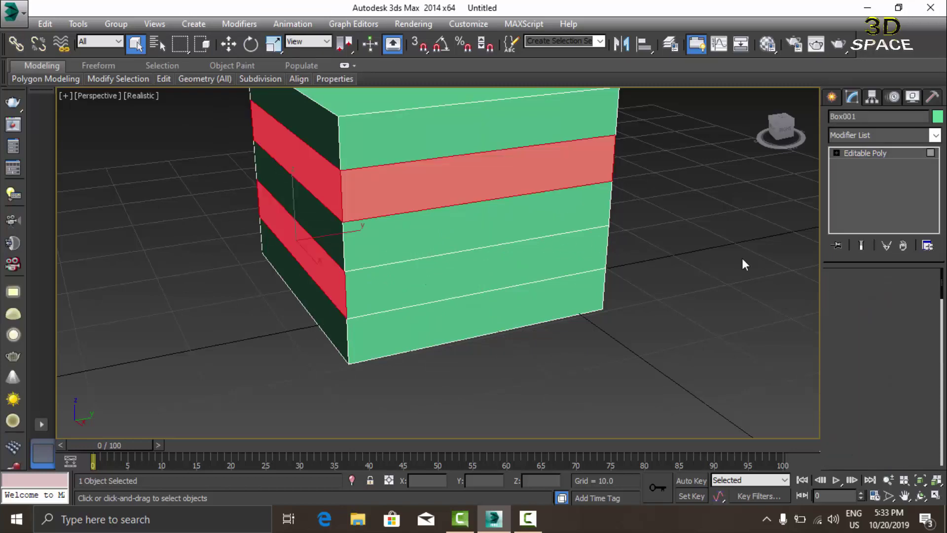
# Reselect the second and fourth band faces, eight polygons in total.
pyautogui.keyDown('ctrl'); pyautogui.click(463, 262); pyautogui.keyUp('ctrl')
pyautogui.moveTo(454, 274)
pyautogui.keyDown('alt'); pyautogui.mouseDown(button='middle')
pyautogui.moveTo(513, 306)
pyautogui.moveTo(406, 279)
pyautogui.mouseUp(button='middle'); pyautogui.keyUp('alt')
pyautogui.keyDown('ctrl'); pyautogui.click(514, 306); pyautogui.keyUp('ctrl')
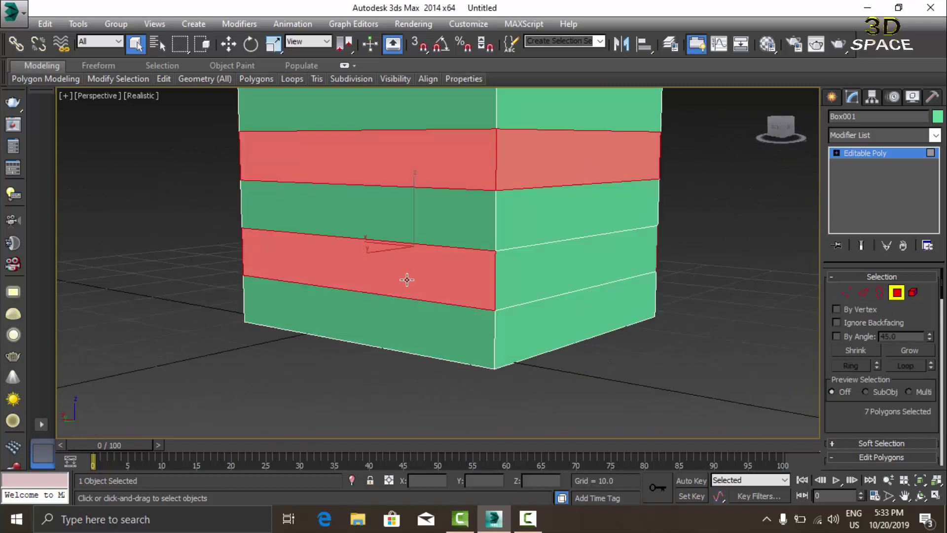
pyautogui.scroll(-3, 407, 280)
pyautogui.keyDown('ctrl'); pyautogui.click(535, 281); pyautogui.keyUp('ctrl')
pyautogui.scroll(3, 332, 294)
pyautogui.scroll(-3, 383, 298)
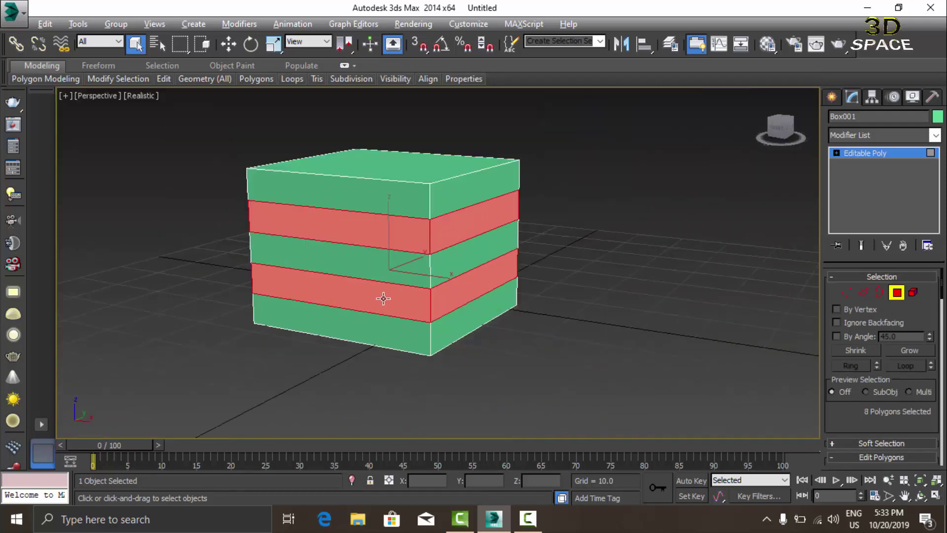
pyautogui.scroll(3, 377, 310)
pyautogui.rightClick(378, 303)
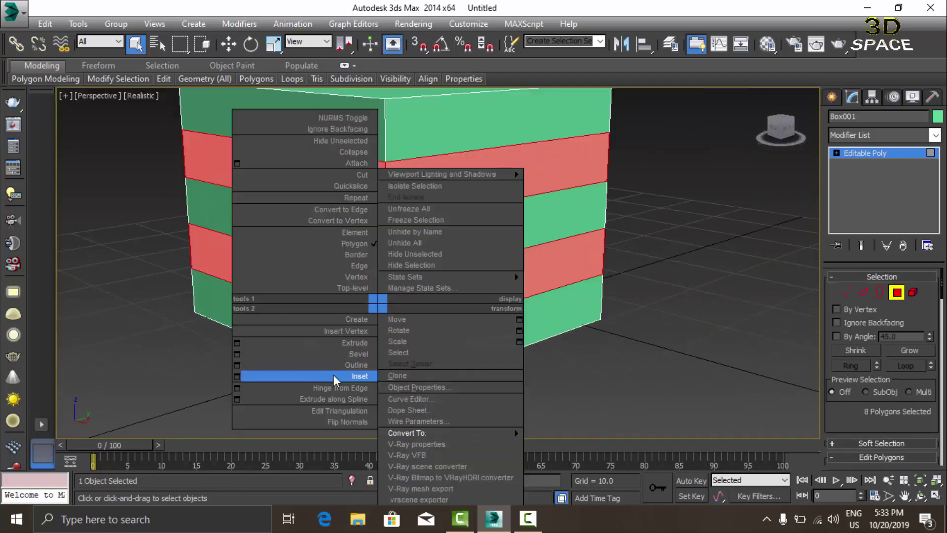
# Set the band extrusion type to Local Normal in the Extrude settings.
pyautogui.click(236, 344)
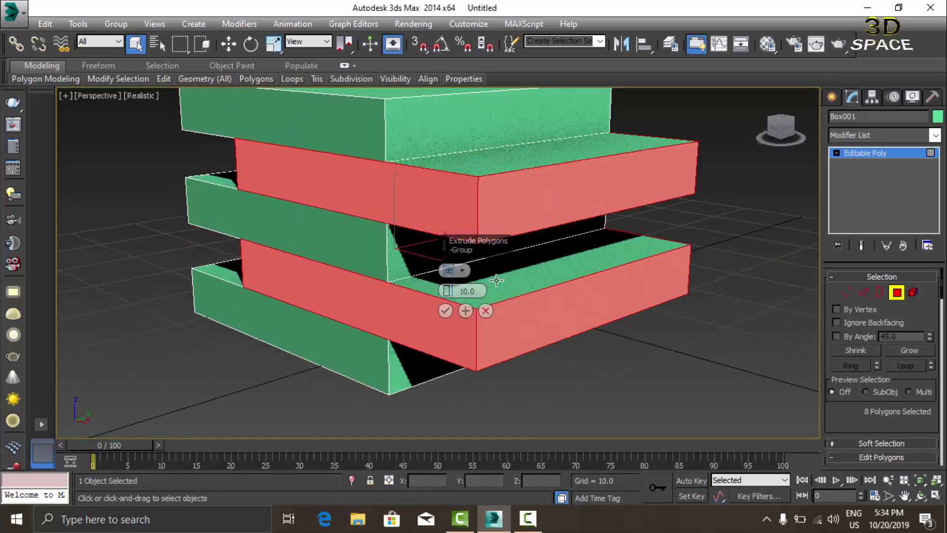
pyautogui.scroll(-5, 465, 298)
pyautogui.keyDown('alt'); pyautogui.moveTo(465, 299); pyautogui.dragTo(473, 306, button='middle'); pyautogui.keyUp('alt')
pyautogui.scroll(6, 488, 312)
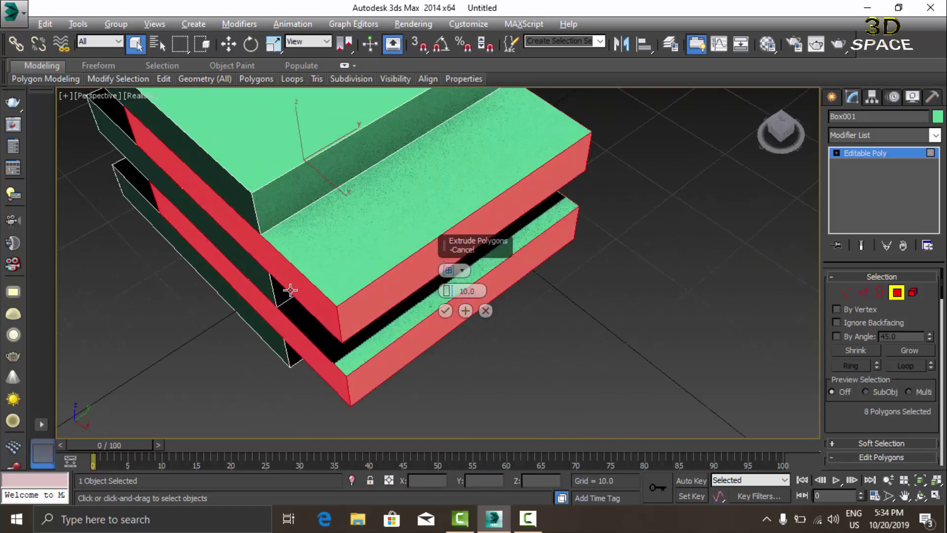
pyautogui.keyDown('alt'); pyautogui.moveTo(290, 290); pyautogui.dragTo(365, 265, button='middle'); pyautogui.keyUp('alt')
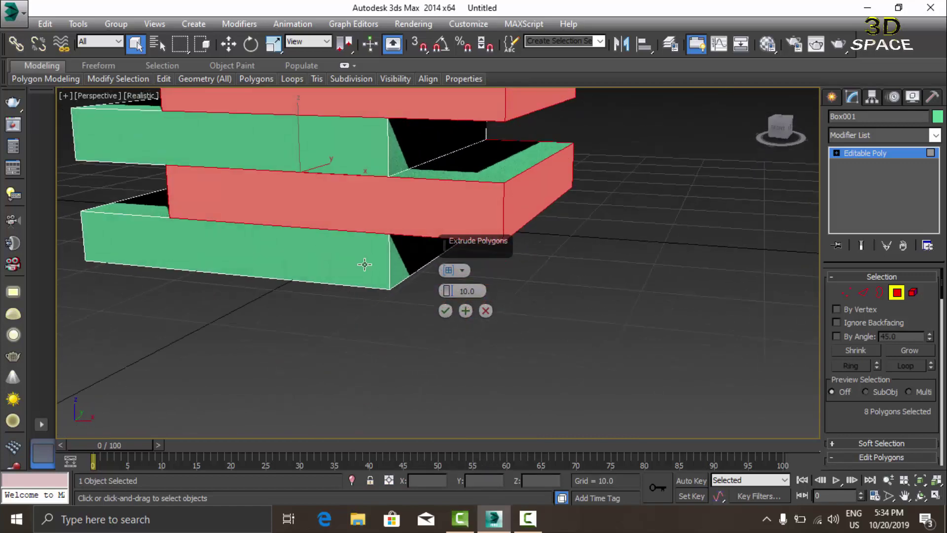
pyautogui.click(450, 270)
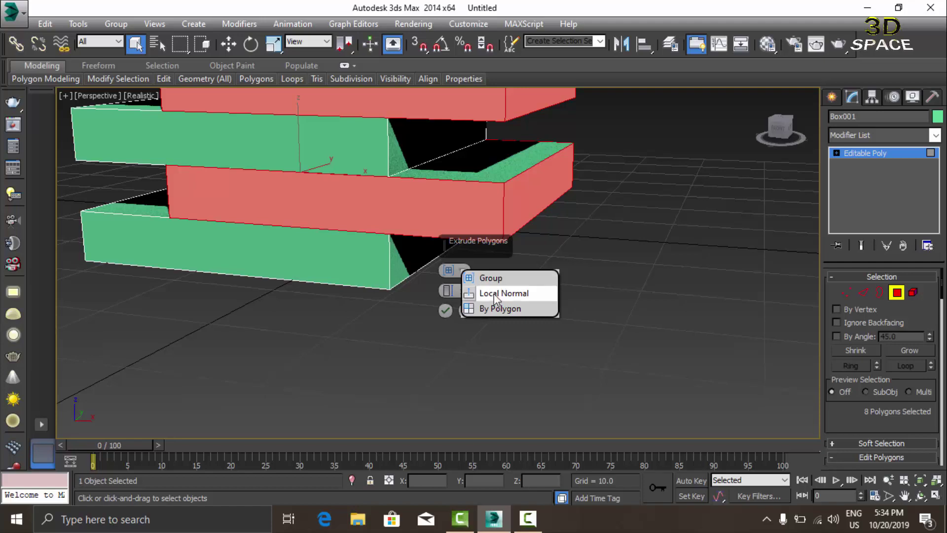
pyautogui.click(496, 293)
pyautogui.moveTo(34, 267)
pyautogui.keyDown('alt'); pyautogui.mouseDown(button='middle')
pyautogui.moveTo(143, 260)
pyautogui.moveTo(212, 219)
pyautogui.moveTo(276, 273)
pyautogui.moveTo(232, 258)
pyautogui.moveTo(271, 229)
pyautogui.mouseUp(button='middle'); pyautogui.keyUp('alt')
pyautogui.scroll(-3, 144, 259)
pyautogui.scroll(5, 212, 219)
pyautogui.scroll(-5, 212, 220)
pyautogui.scroll(3, 233, 258)
pyautogui.scroll(3, 232, 238)
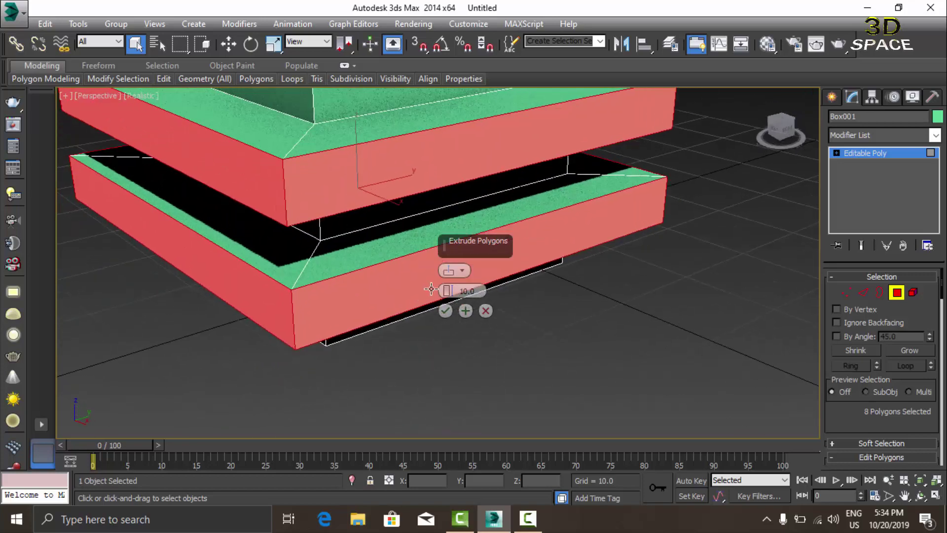
pyautogui.scroll(-3, 444, 296)
# Set the extrude height to -1.69 so the bands sink into grooves.
pyautogui.rightClick(446, 291)
pyautogui.scroll(-2, 311, 243)
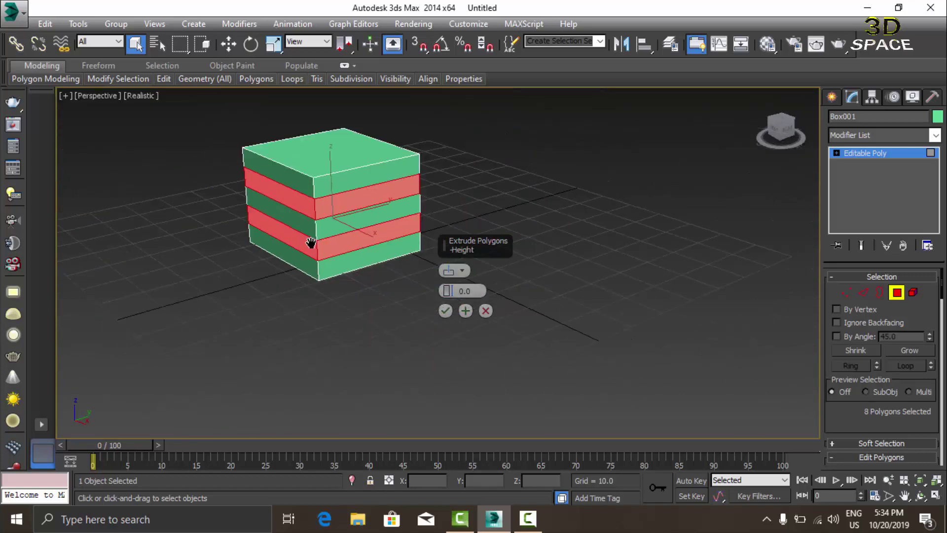
pyautogui.scroll(2, 314, 274)
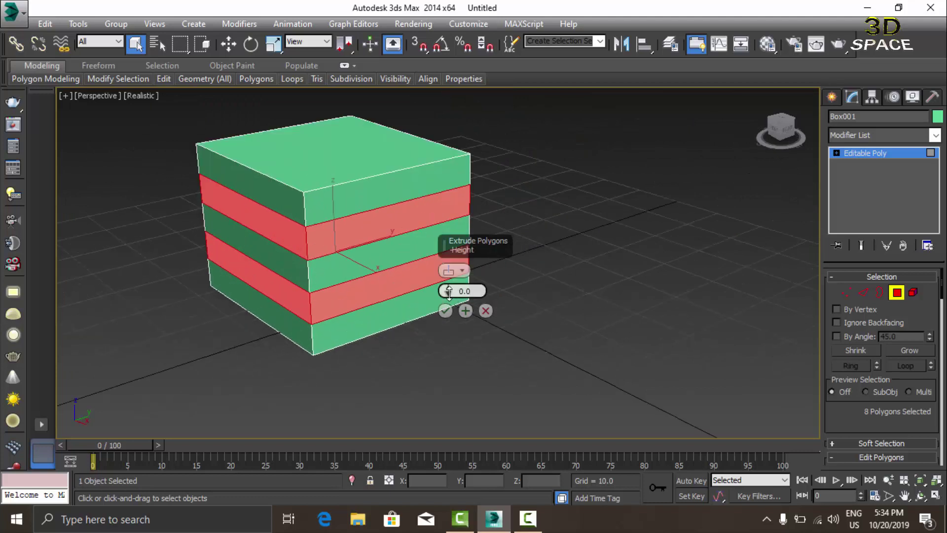
pyautogui.moveTo(449, 292)
pyautogui.mouseDown()
pyautogui.moveTo(480, 404)
pyautogui.moveTo(476, 371)
pyautogui.mouseUp()
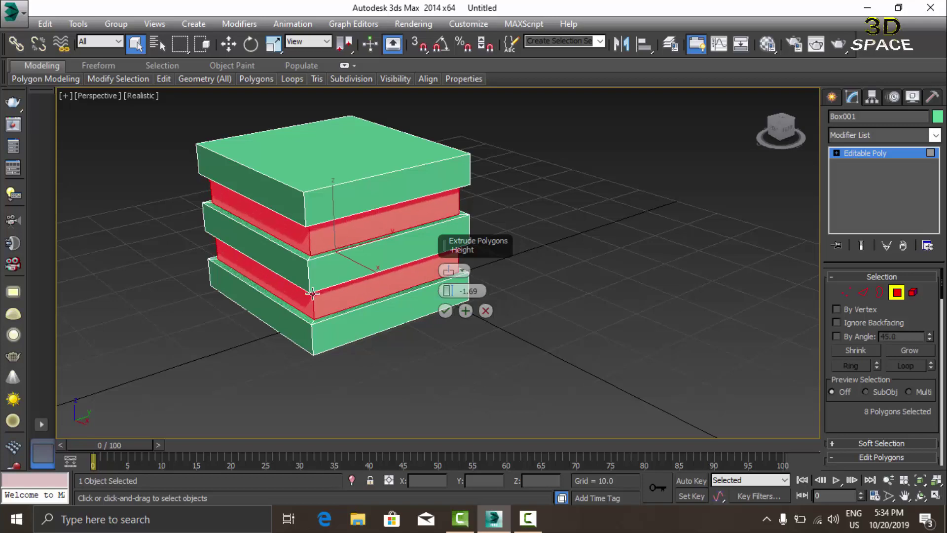
pyautogui.moveTo(476, 370)
pyautogui.keyDown('alt'); pyautogui.mouseDown(button='middle')
pyautogui.moveTo(425, 329)
pyautogui.moveTo(394, 256)
pyautogui.moveTo(367, 227)
pyautogui.mouseUp(button='middle'); pyautogui.keyUp('alt')
# Accept the groove extrusion, then inset the box's top face with a wide border.
pyautogui.click(444, 310)
pyautogui.click(371, 223)
pyautogui.press('z')
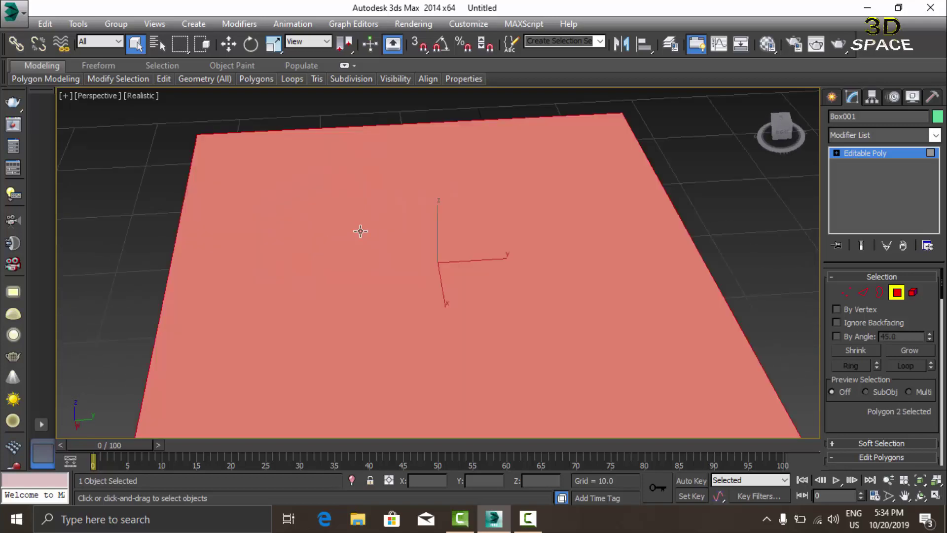
pyautogui.rightClick(352, 235)
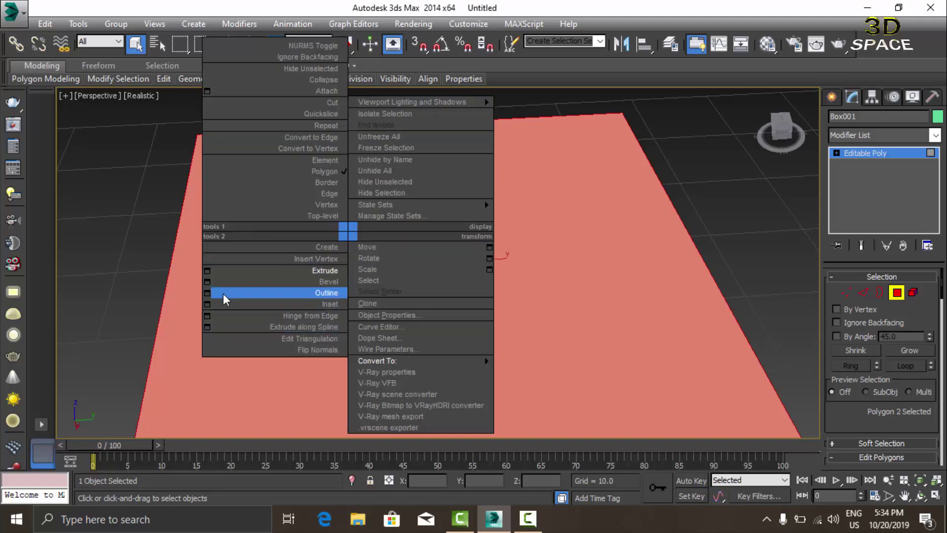
pyautogui.click(207, 304)
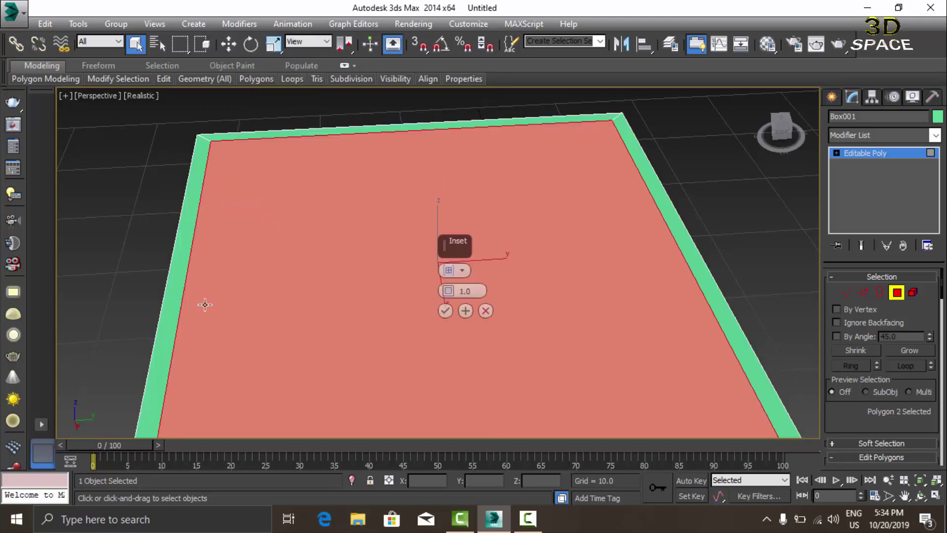
pyautogui.scroll(-3, 303, 321)
pyautogui.moveTo(445, 295)
pyautogui.mouseDown()
pyautogui.moveTo(448, 260)
pyautogui.moveTo(260, 295)
pyautogui.mouseUp()
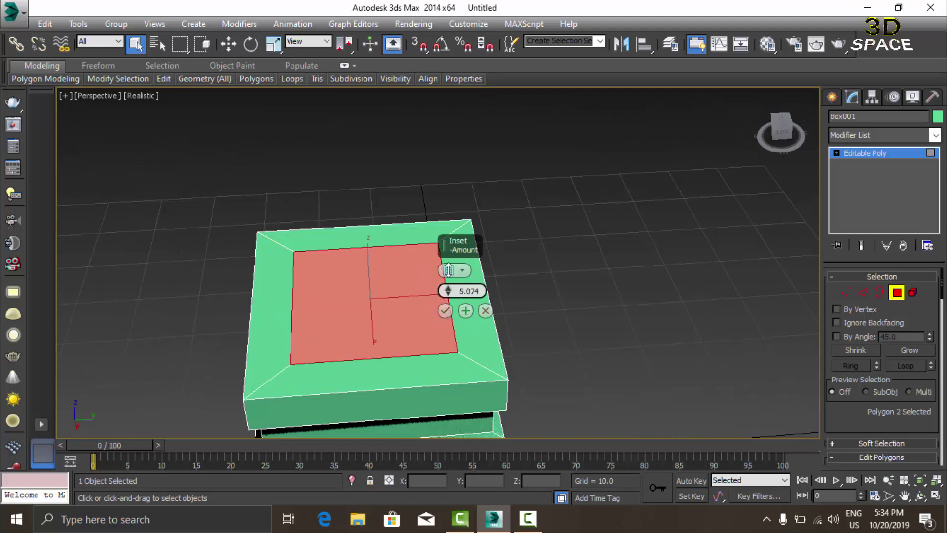
pyautogui.scroll(-5, 261, 296)
pyautogui.moveTo(269, 270)
pyautogui.keyDown('alt'); pyautogui.mouseDown(button='middle')
pyautogui.moveTo(376, 315)
pyautogui.moveTo(316, 291)
pyautogui.mouseUp(button='middle'); pyautogui.keyUp('alt')
pyautogui.click(444, 311)
# Bevel the inset top face up about 117.1 with -5.885 outline into a tapering column.
pyautogui.scroll(2, 316, 291)
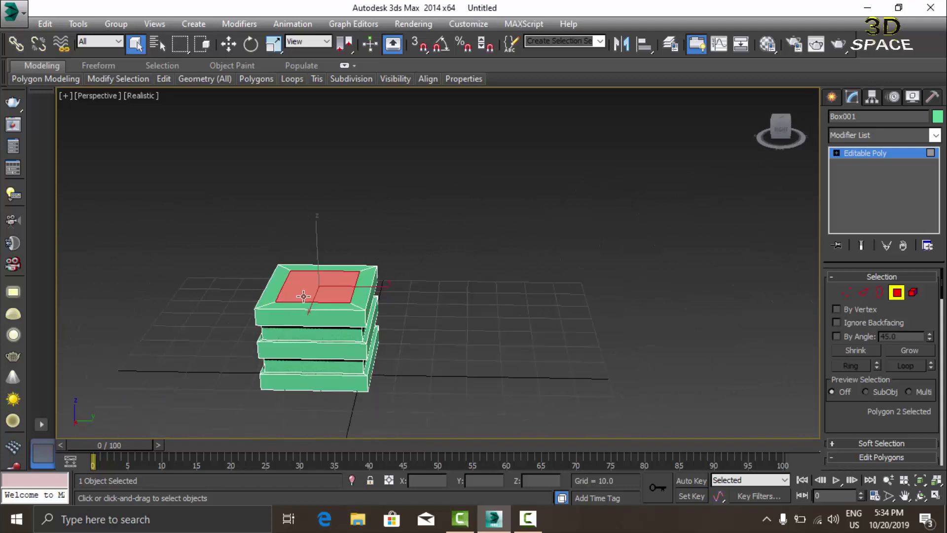
pyautogui.rightClick(299, 292)
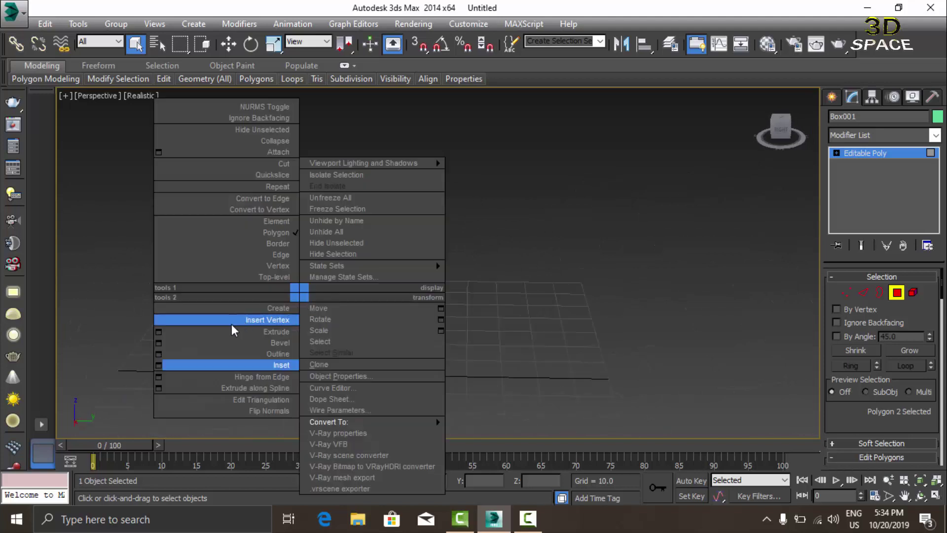
pyautogui.click(156, 344)
pyautogui.moveTo(156, 344)
pyautogui.keyDown('alt'); pyautogui.mouseDown(button='middle')
pyautogui.moveTo(196, 283)
pyautogui.moveTo(237, 329)
pyautogui.mouseUp(button='middle'); pyautogui.keyUp('alt')
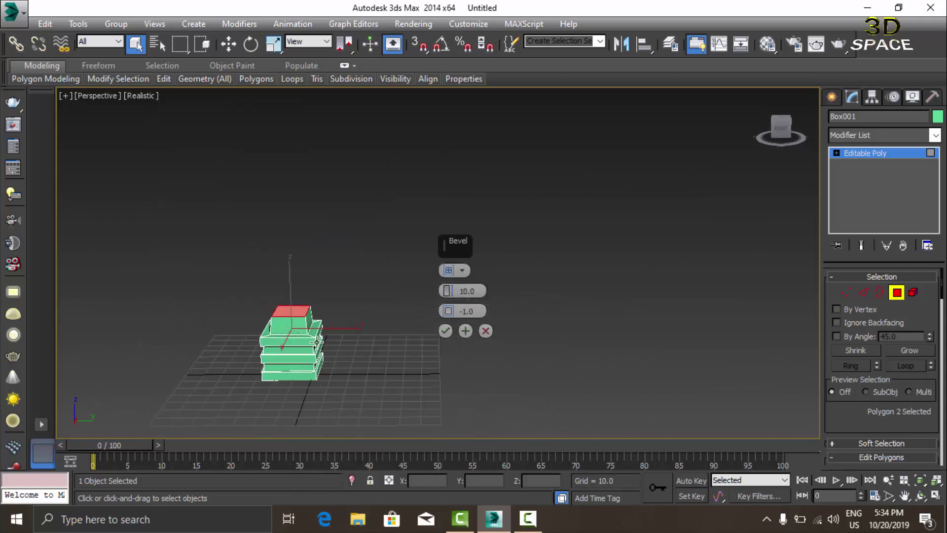
pyautogui.moveTo(443, 297); pyautogui.dragTo(443, 351)
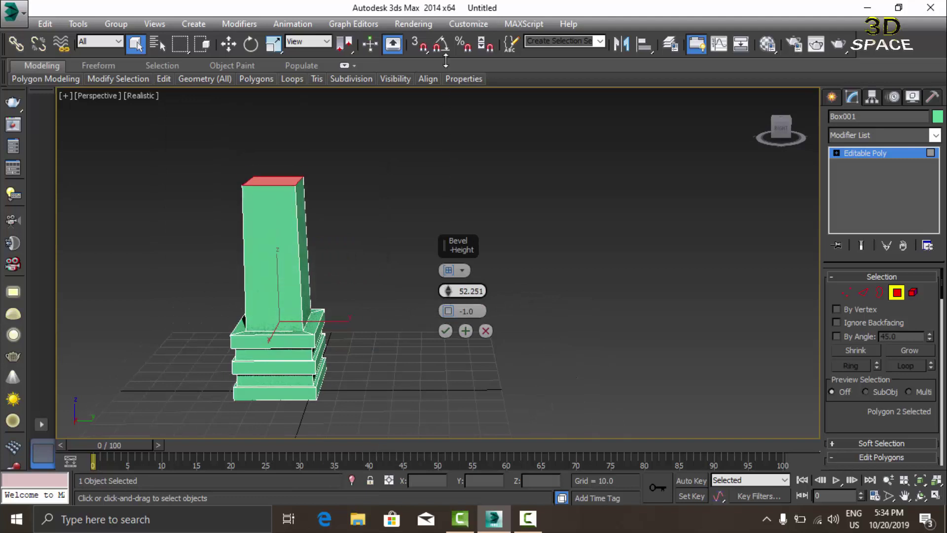
pyautogui.scroll(-3, 394, 325)
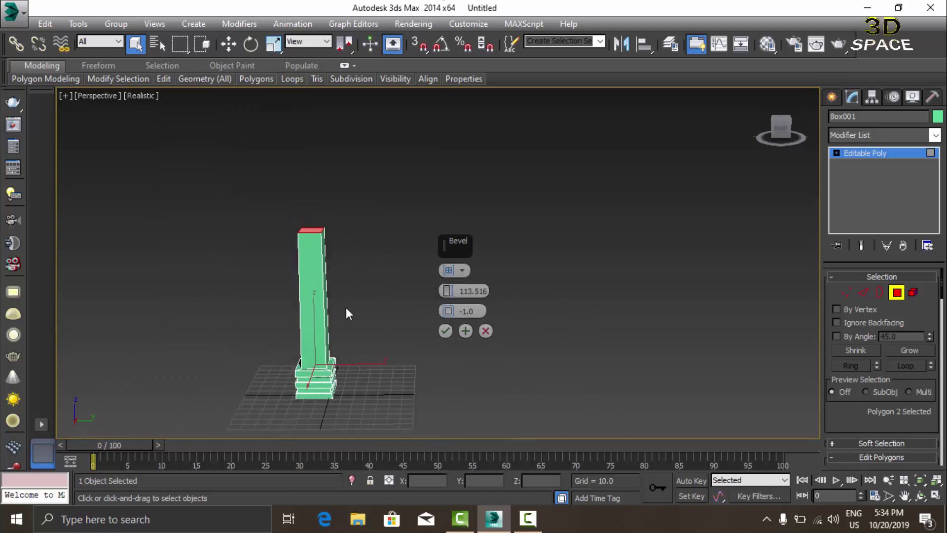
pyautogui.keyDown('alt'); pyautogui.moveTo(345, 307); pyautogui.dragTo(382, 302, button='middle'); pyautogui.keyUp('alt')
pyautogui.moveTo(442, 298)
pyautogui.mouseDown()
pyautogui.moveTo(444, 253)
pyautogui.moveTo(450, 349)
pyautogui.moveTo(437, 265)
pyautogui.moveTo(438, 337)
pyautogui.mouseUp()
pyautogui.rightClick(448, 312)
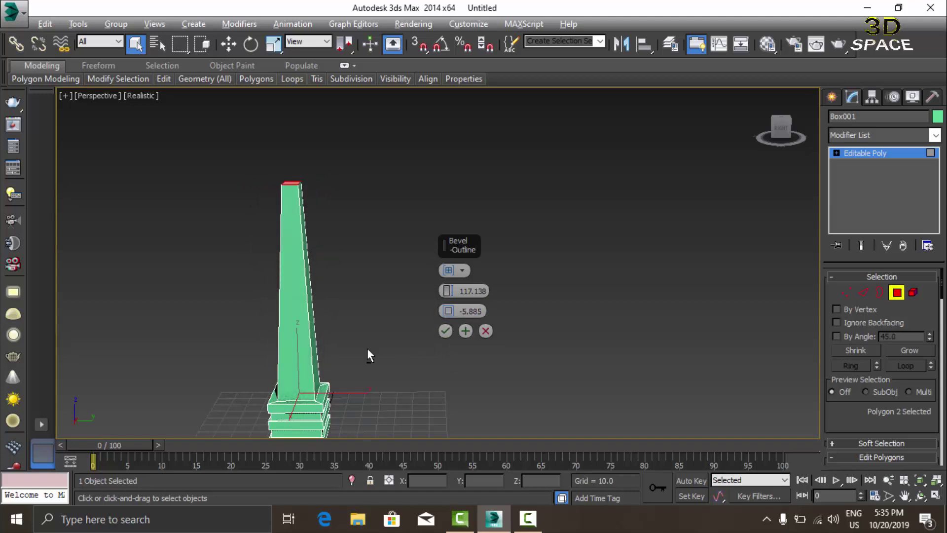
pyautogui.moveTo(366, 348)
pyautogui.keyDown('alt'); pyautogui.mouseDown(button='middle')
pyautogui.moveTo(180, 336)
pyautogui.moveTo(233, 298)
pyautogui.moveTo(253, 315)
pyautogui.moveTo(297, 205)
pyautogui.moveTo(277, 262)
pyautogui.mouseUp(button='middle'); pyautogui.keyUp('alt')
pyautogui.scroll(3, 277, 262)
# Accept the bevel and extrude the column's top face up 1.66.
pyautogui.click(444, 330)
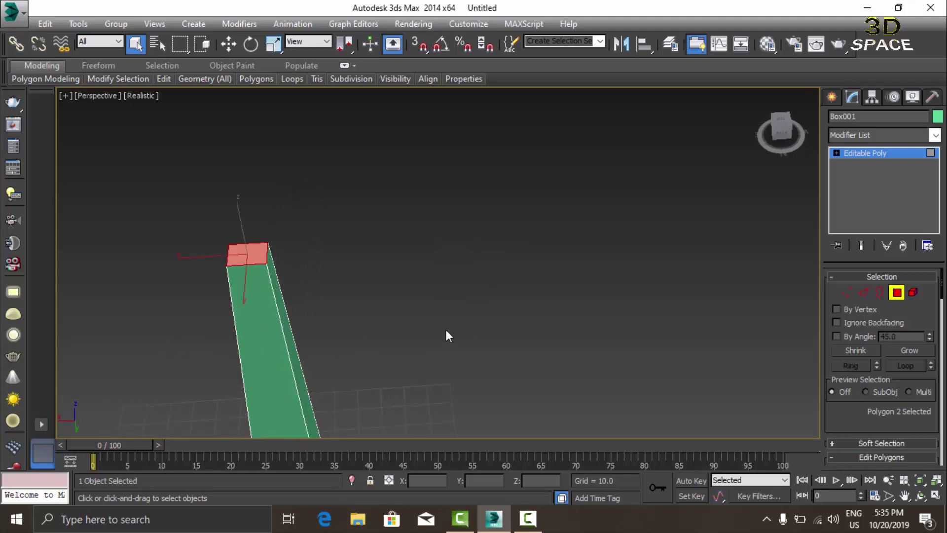
pyautogui.moveTo(446, 332)
pyautogui.keyDown('alt'); pyautogui.mouseDown(button='middle')
pyautogui.moveTo(338, 334)
pyautogui.moveTo(306, 262)
pyautogui.moveTo(297, 323)
pyautogui.moveTo(323, 217)
pyautogui.mouseUp(button='middle'); pyautogui.keyUp('alt')
pyautogui.scroll(-5, 297, 323)
pyautogui.scroll(3, 348, 233)
pyautogui.scroll(3, 342, 192)
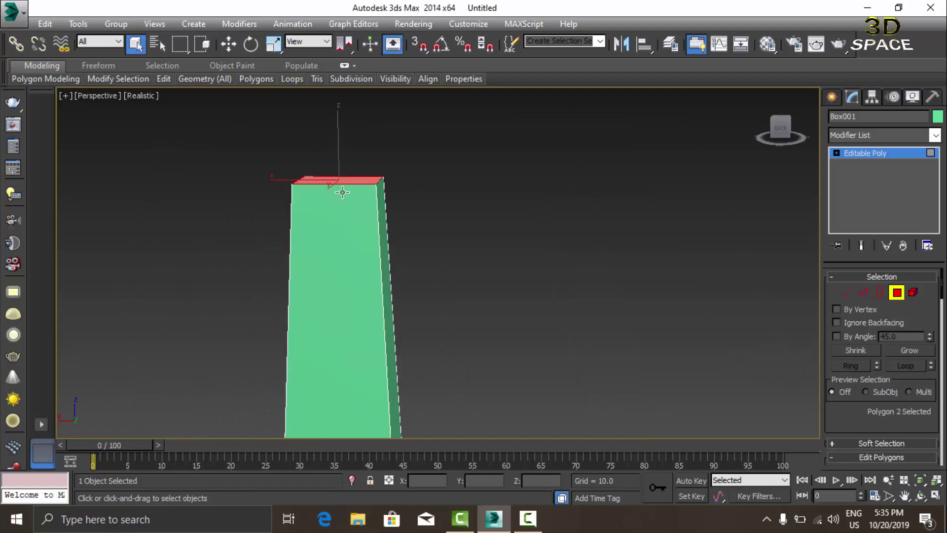
pyautogui.rightClick(343, 192)
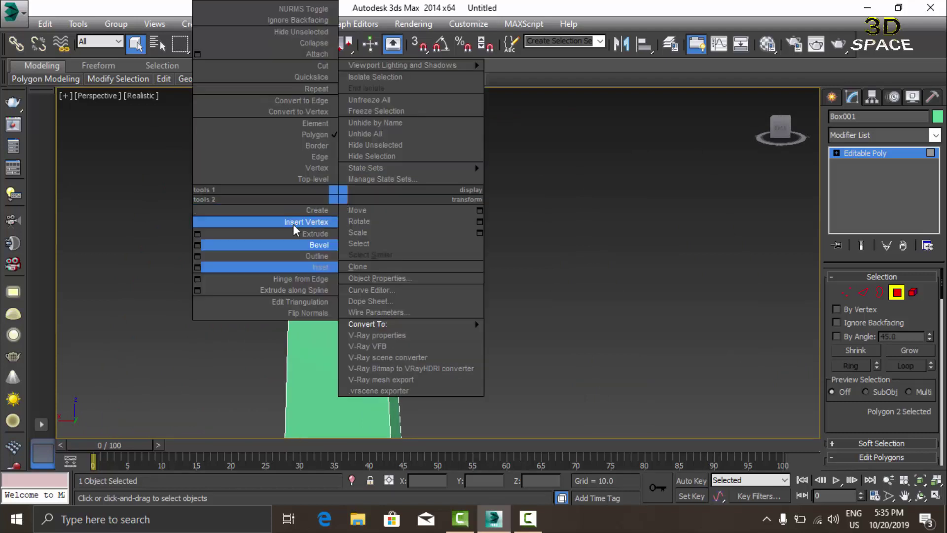
pyautogui.click(196, 237)
pyautogui.rightClick(446, 294)
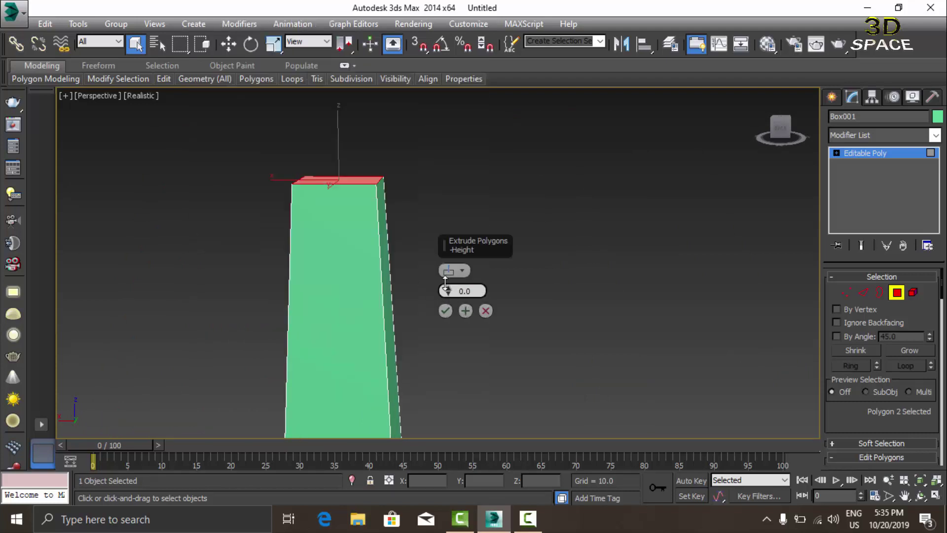
pyautogui.moveTo(445, 281); pyautogui.dragTo(446, 272)
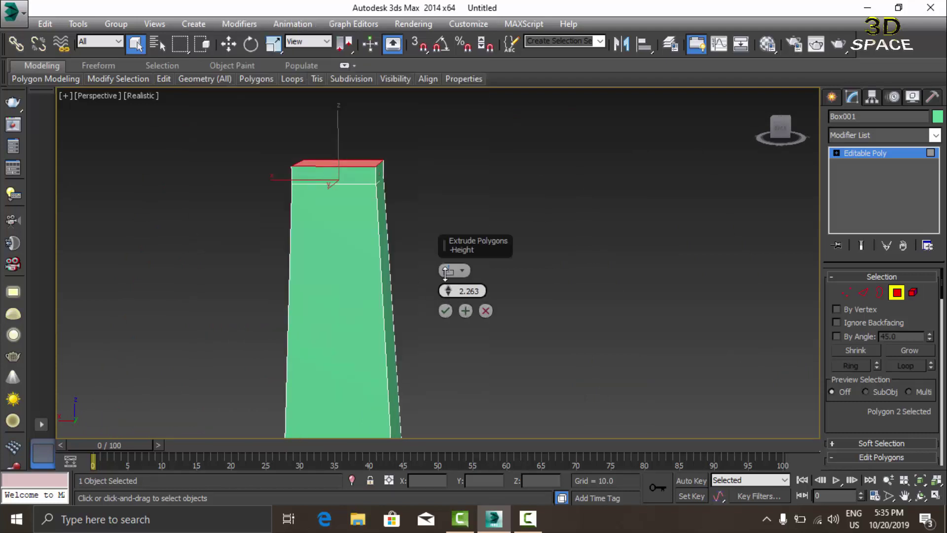
pyautogui.click(450, 310)
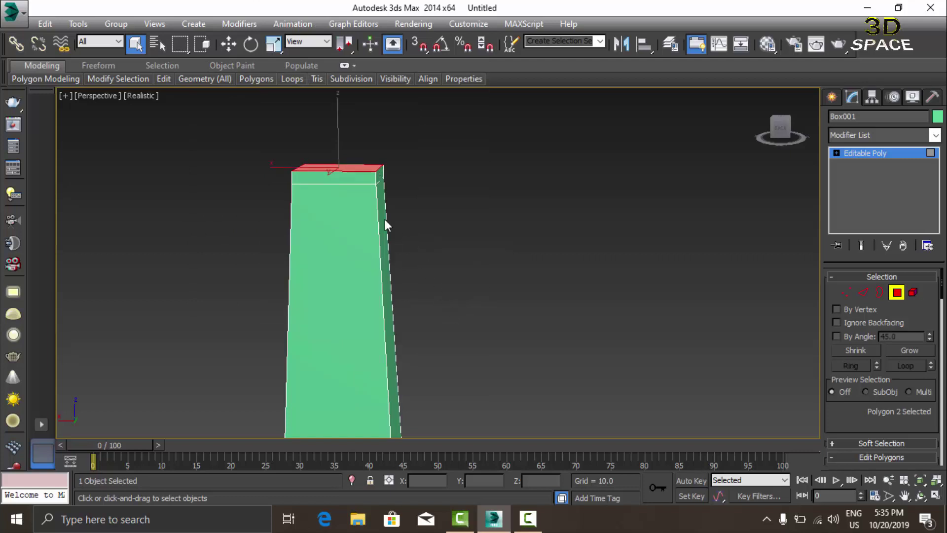
# Select the ring of four side faces on the new top band.
pyautogui.click(361, 178)
pyautogui.moveTo(361, 179)
pyautogui.keyDown('alt'); pyautogui.mouseDown(button='middle')
pyautogui.moveTo(326, 205)
pyautogui.moveTo(303, 184)
pyautogui.moveTo(240, 221)
pyautogui.mouseUp(button='middle'); pyautogui.keyUp('alt')
pyautogui.keyDown('shift'); pyautogui.click(230, 192); pyautogui.keyUp('shift')
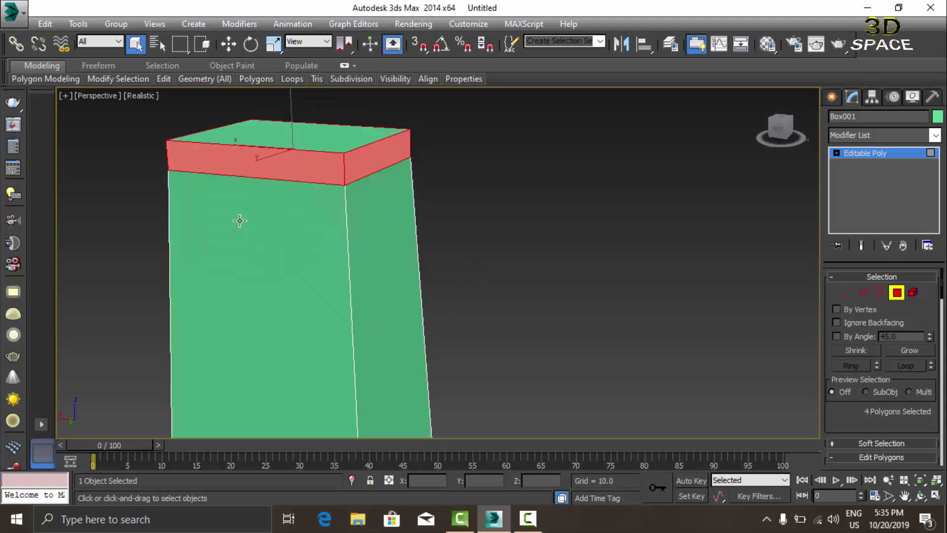
# Start extruding the four crown side faces outward into a slab.
pyautogui.rightClick(307, 194)
pyautogui.click(165, 231)
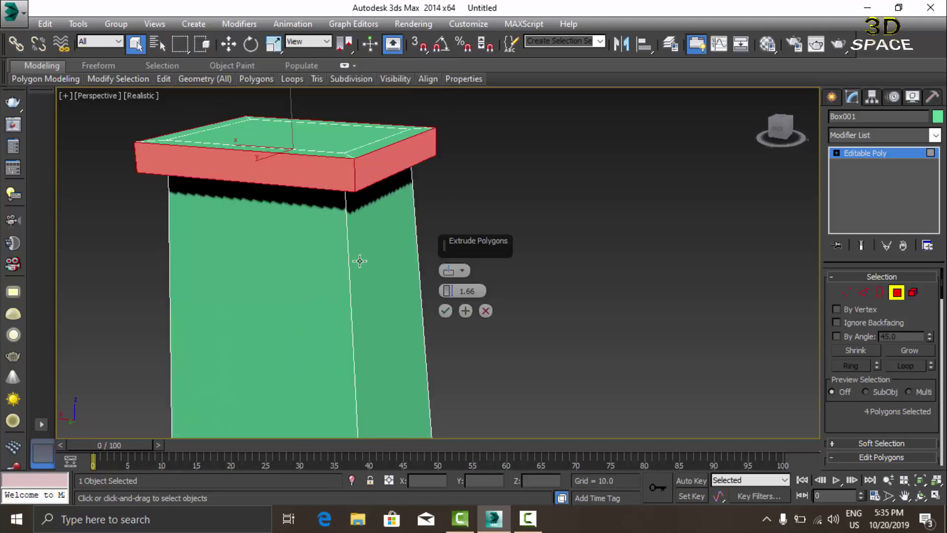
pyautogui.moveTo(442, 274); pyautogui.dragTo(440, 237)
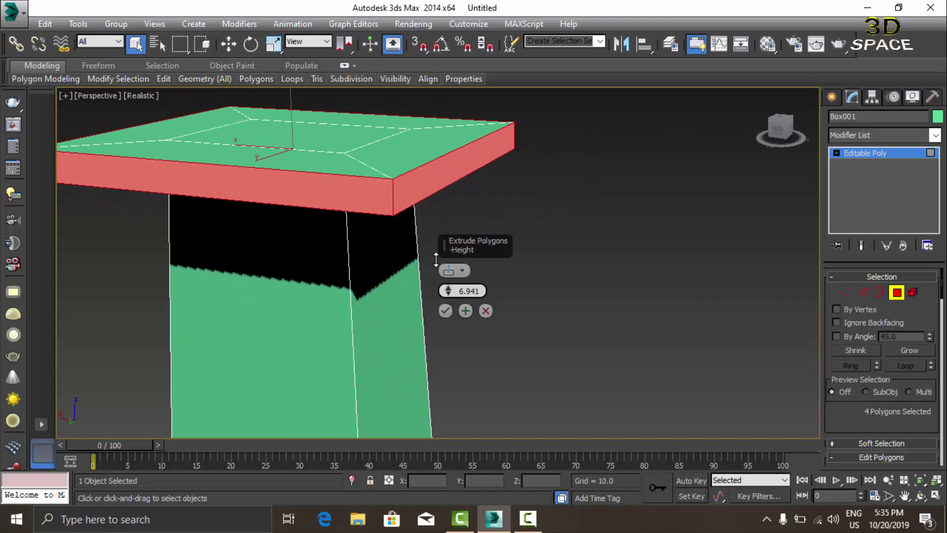
pyautogui.scroll(-5, 363, 261)
pyautogui.scroll(-4, 319, 250)
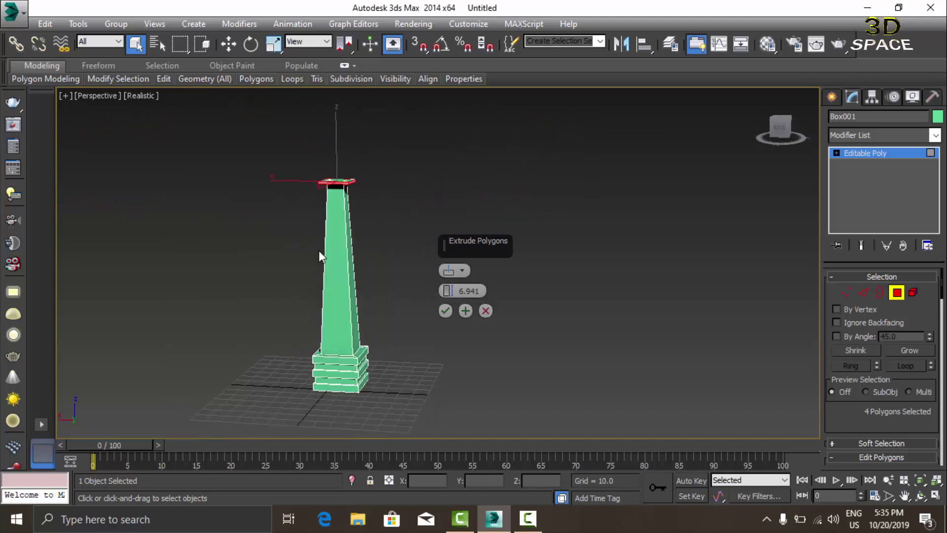
pyautogui.keyDown('alt'); pyautogui.moveTo(319, 250); pyautogui.dragTo(329, 289, button='middle'); pyautogui.keyUp('alt')
# Widen the slab extrusion to about 8.4 in Top wireframe view, then return to shaded Perspective.
pyautogui.press('t')
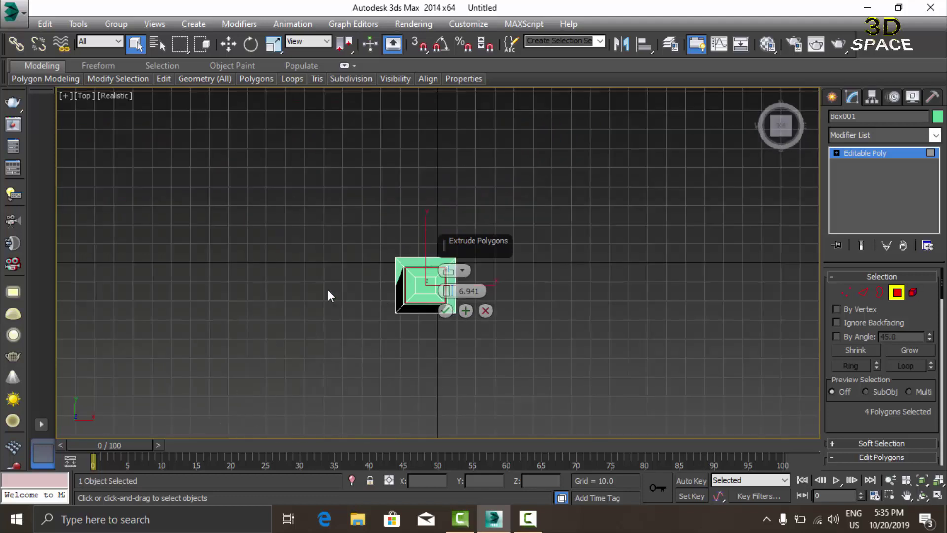
pyautogui.press('z')
pyautogui.press('F3')
pyautogui.scroll(-4, 327, 295)
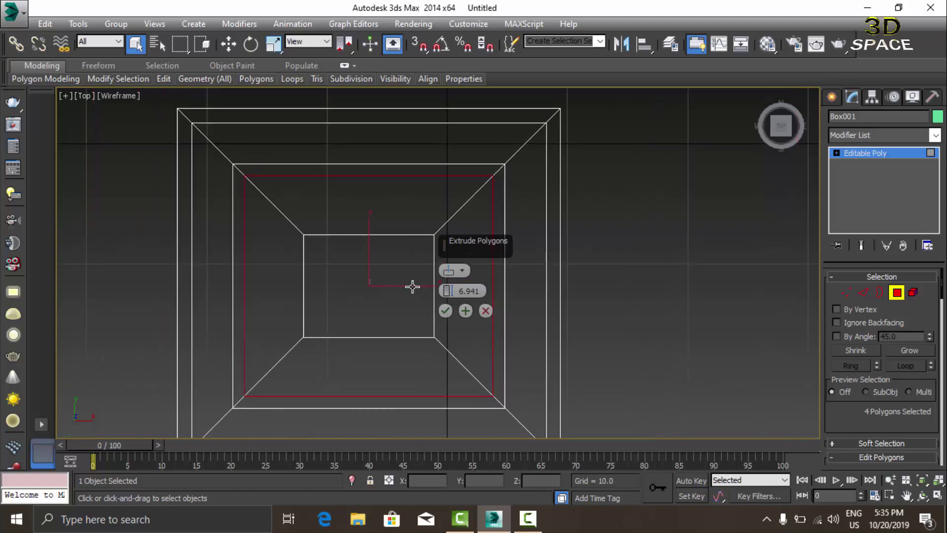
pyautogui.moveTo(448, 291)
pyautogui.mouseDown()
pyautogui.moveTo(438, 193)
pyautogui.moveTo(444, 269)
pyautogui.mouseUp()
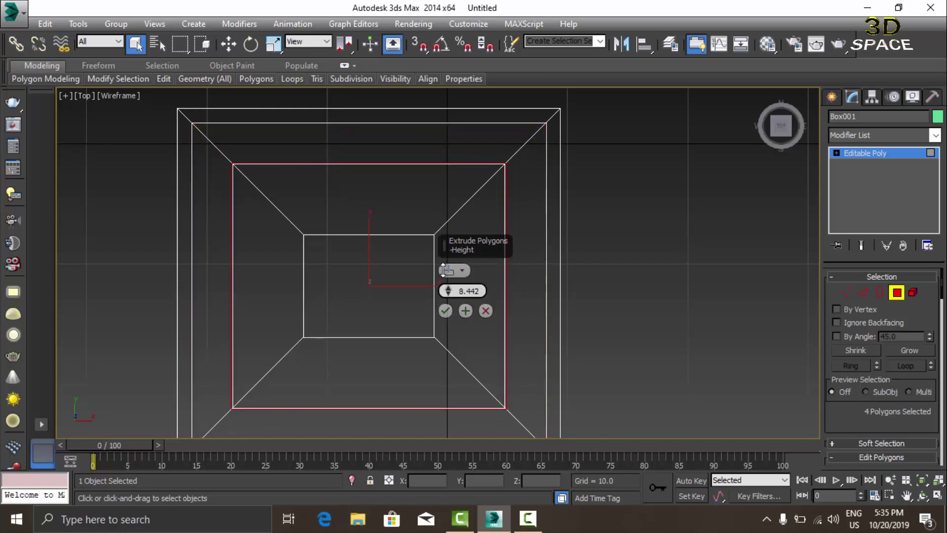
pyautogui.click(445, 310)
pyautogui.press('p')
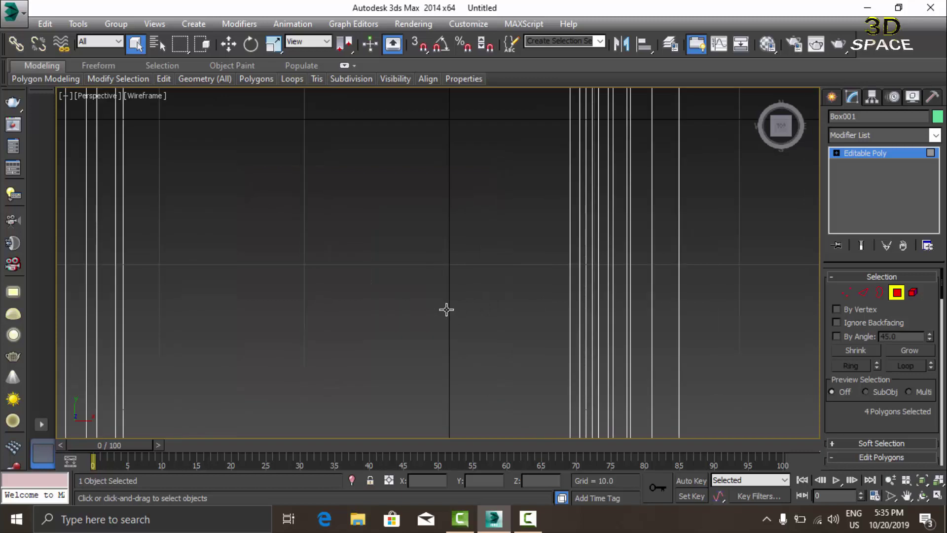
pyautogui.press('F3')
pyautogui.scroll(-10, 446, 309)
pyautogui.moveTo(446, 309)
pyautogui.keyDown('alt'); pyautogui.mouseDown(button='middle')
pyautogui.moveTo(416, 226)
pyautogui.moveTo(424, 236)
pyautogui.moveTo(434, 217)
pyautogui.mouseUp(button='middle'); pyautogui.keyUp('alt')
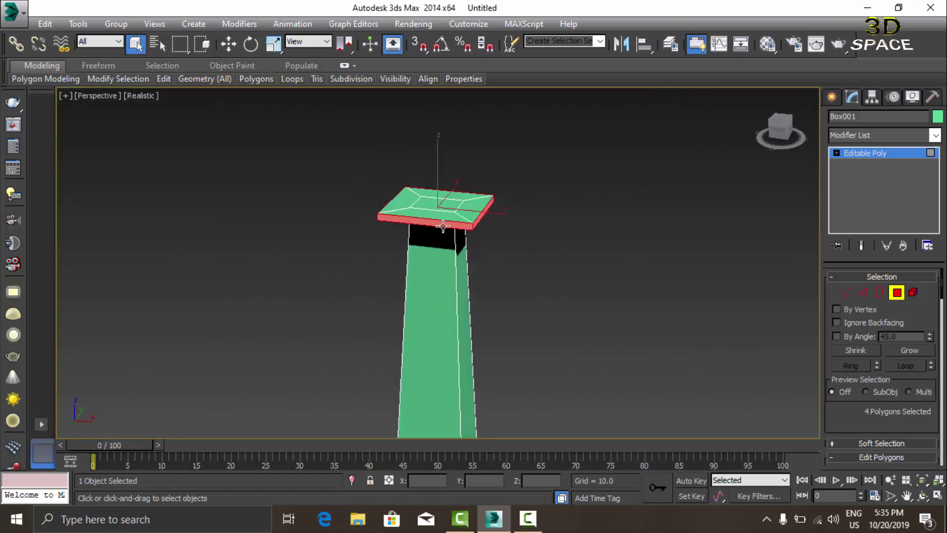
# Select the five top faces of the capital slab.
pyautogui.scroll(3, 444, 212)
pyautogui.click(473, 208)
pyautogui.keyDown('ctrl'); pyautogui.click(430, 172); pyautogui.keyUp('ctrl')
pyautogui.keyDown('ctrl'); pyautogui.click(362, 177); pyautogui.keyUp('ctrl')
pyautogui.keyDown('ctrl'); pyautogui.click(402, 200); pyautogui.keyUp('ctrl')
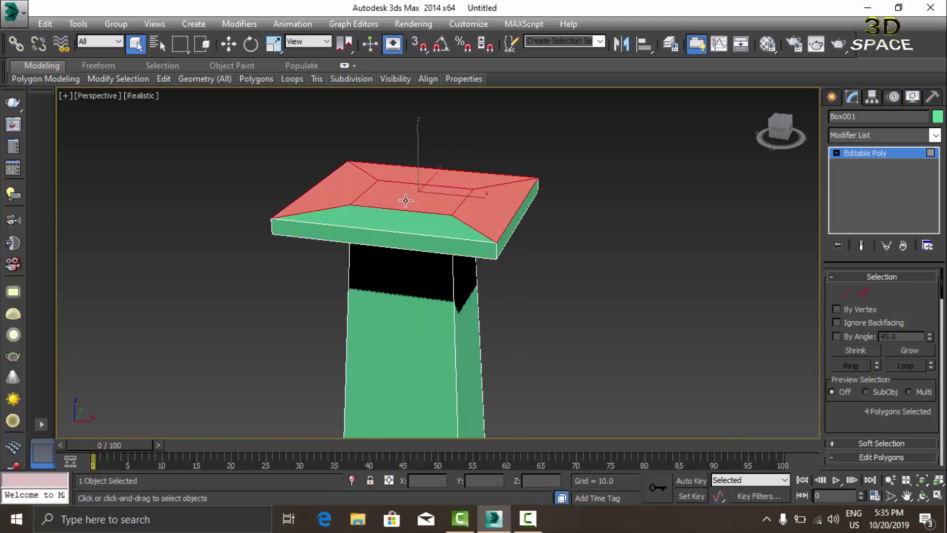
pyautogui.keyDown('ctrl'); pyautogui.click(395, 217); pyautogui.keyUp('ctrl')
# Bevel the top faces with height 3.471 and outline 1.207.
pyautogui.rightClick(392, 202)
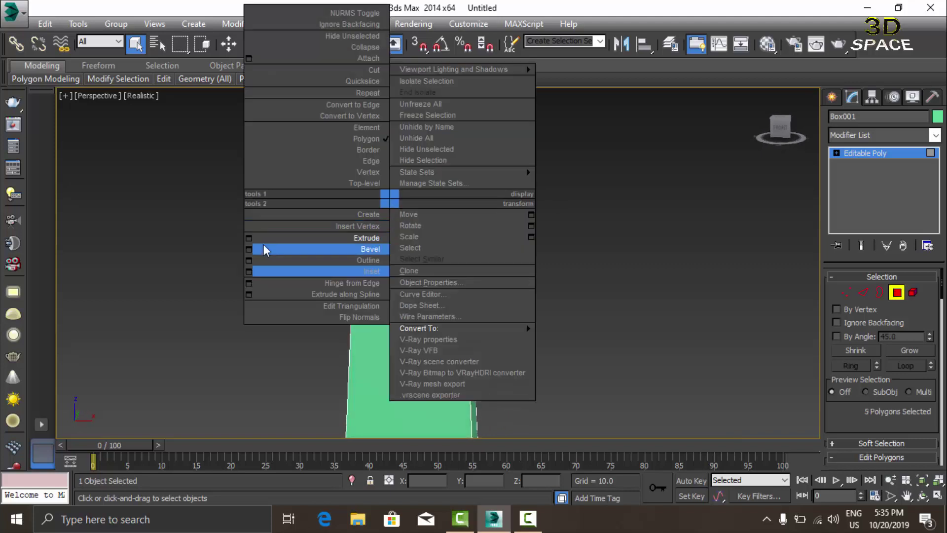
pyautogui.click(250, 249)
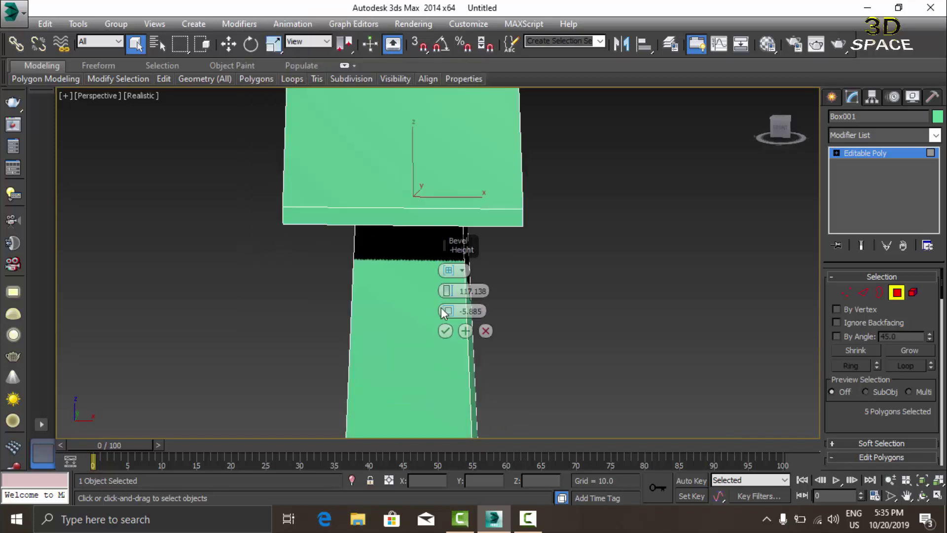
pyautogui.moveTo(449, 292); pyautogui.dragTo(449, 310)
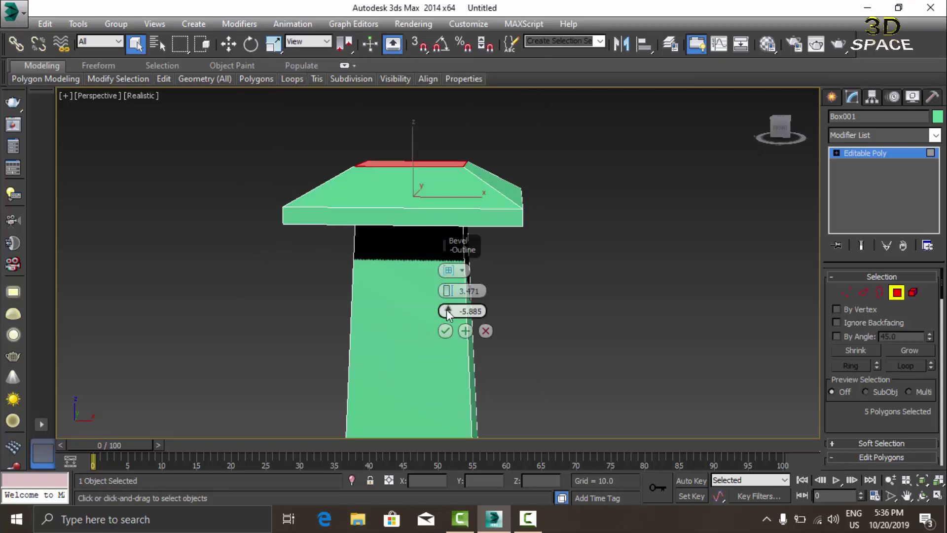
pyautogui.moveTo(449, 311)
pyautogui.mouseDown()
pyautogui.moveTo(448, 328)
pyautogui.moveTo(446, 277)
pyautogui.mouseUp()
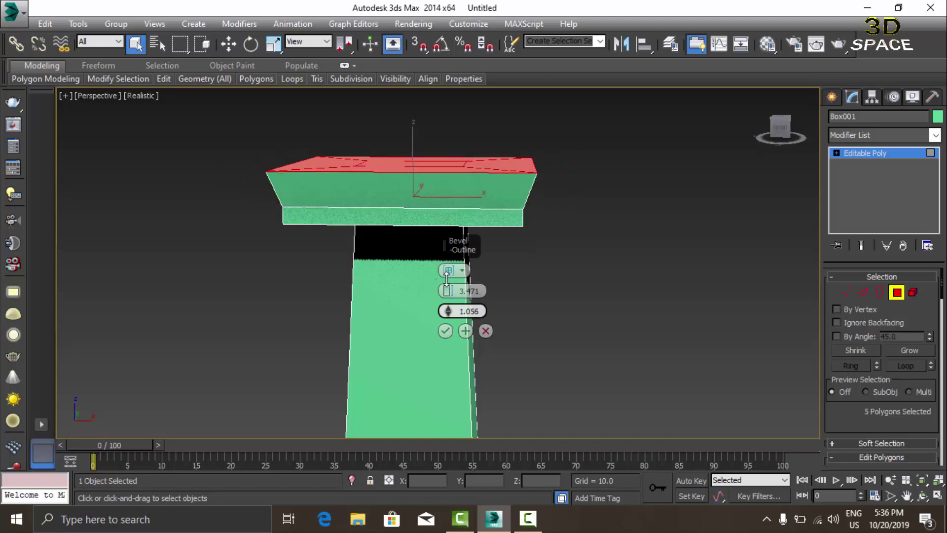
pyautogui.scroll(-3, 329, 248)
pyautogui.scroll(-3, 314, 226)
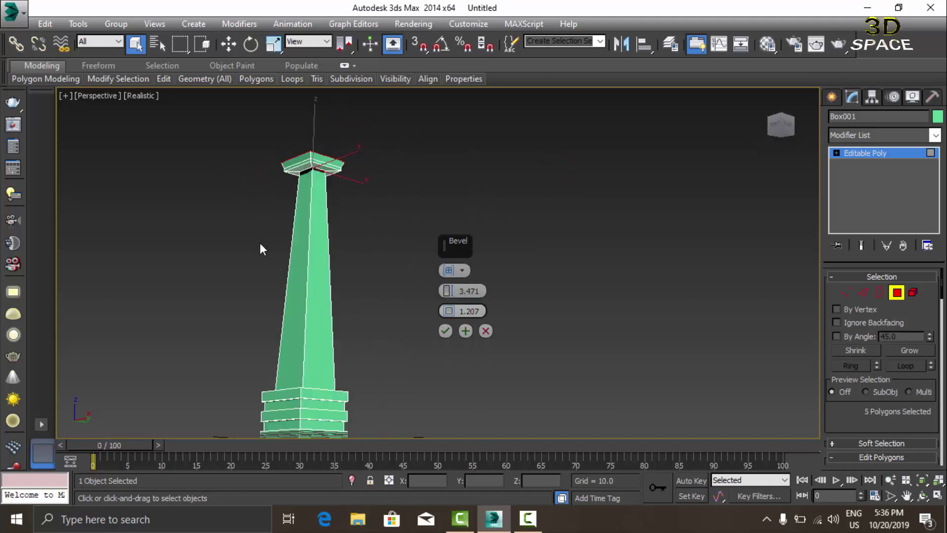
pyautogui.scroll(-2, 259, 243)
pyautogui.keyDown('alt'); pyautogui.moveTo(281, 272); pyautogui.dragTo(296, 232, button='middle'); pyautogui.keyUp('alt')
pyautogui.scroll(3, 303, 212)
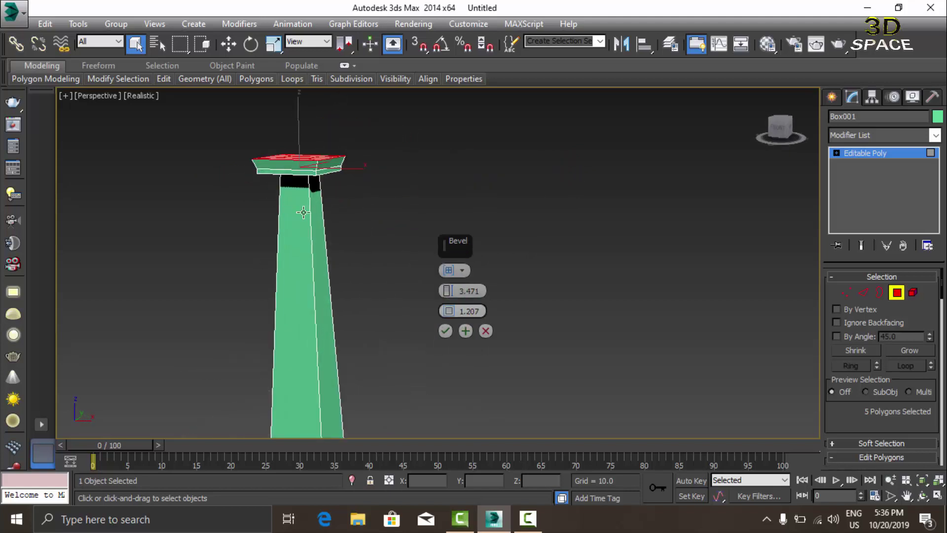
pyautogui.click(446, 331)
# Extrude the beveled top faces a further 5.885.
pyautogui.scroll(3, 250, 160)
pyautogui.keyDown('alt'); pyautogui.moveTo(309, 173); pyautogui.dragTo(350, 281, button='middle'); pyautogui.keyUp('alt')
pyautogui.rightClick(330, 255)
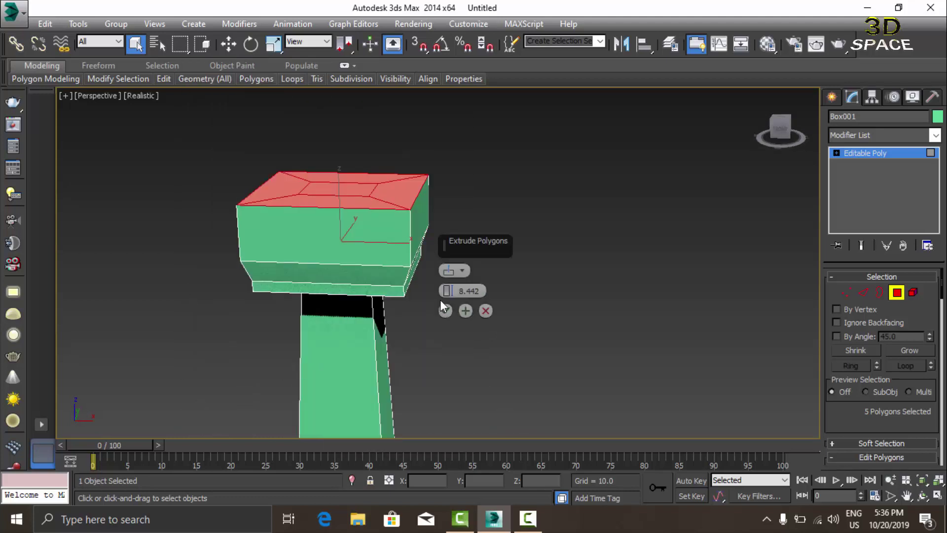
pyautogui.moveTo(447, 291); pyautogui.dragTo(452, 262)
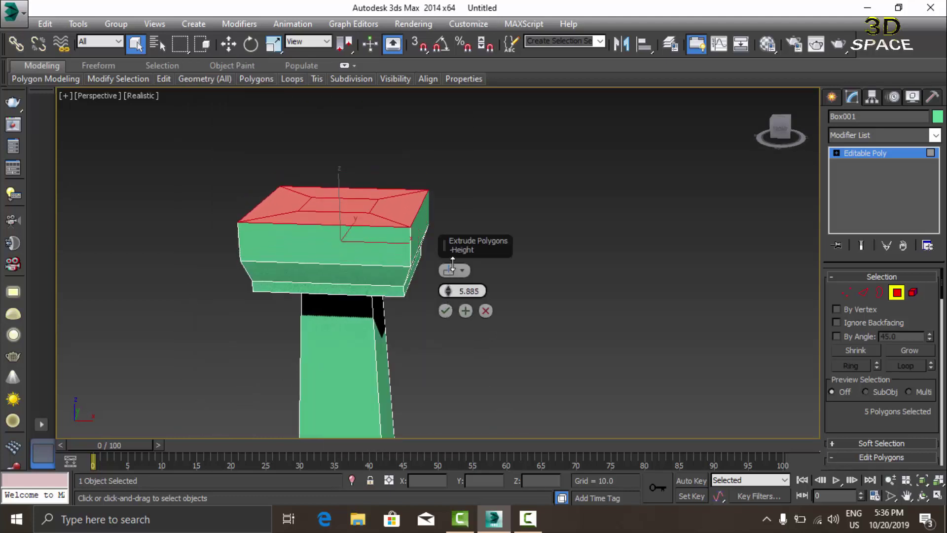
pyautogui.click(445, 311)
pyautogui.scroll(-5, 419, 222)
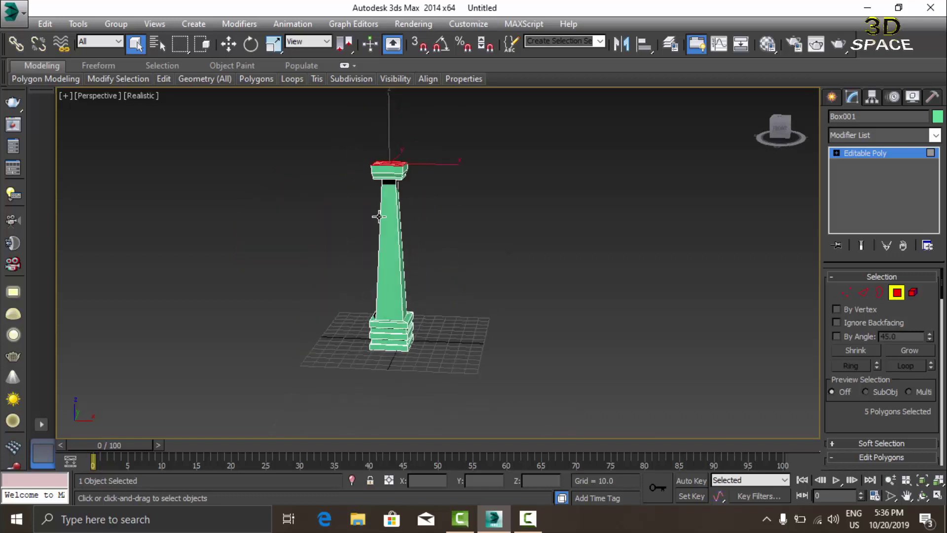
pyautogui.scroll(3, 379, 216)
pyautogui.scroll(-2, 424, 293)
pyautogui.keyDown('alt'); pyautogui.moveTo(477, 317); pyautogui.dragTo(442, 211, button='middle'); pyautogui.keyUp('alt')
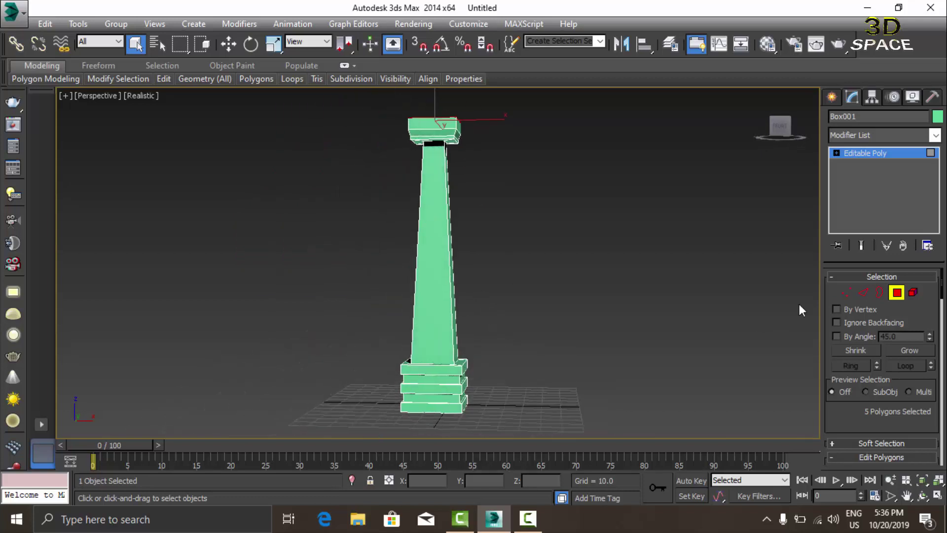
pyautogui.click(862, 292)
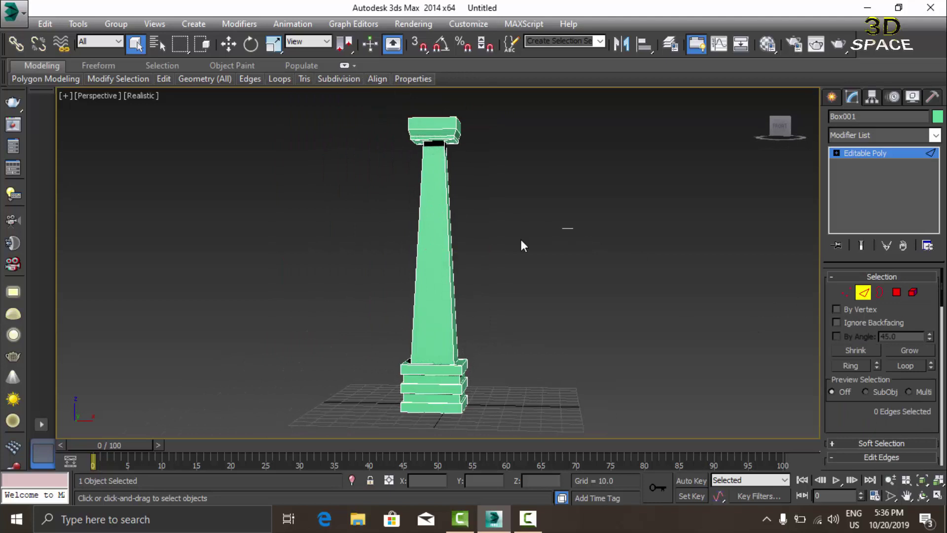
# Select the four vertical shaft edges and start a Connect operation on them.
pyautogui.scroll(4, 311, 259)
pyautogui.scroll(-3, 338, 282)
pyautogui.doubleClick(428, 277)
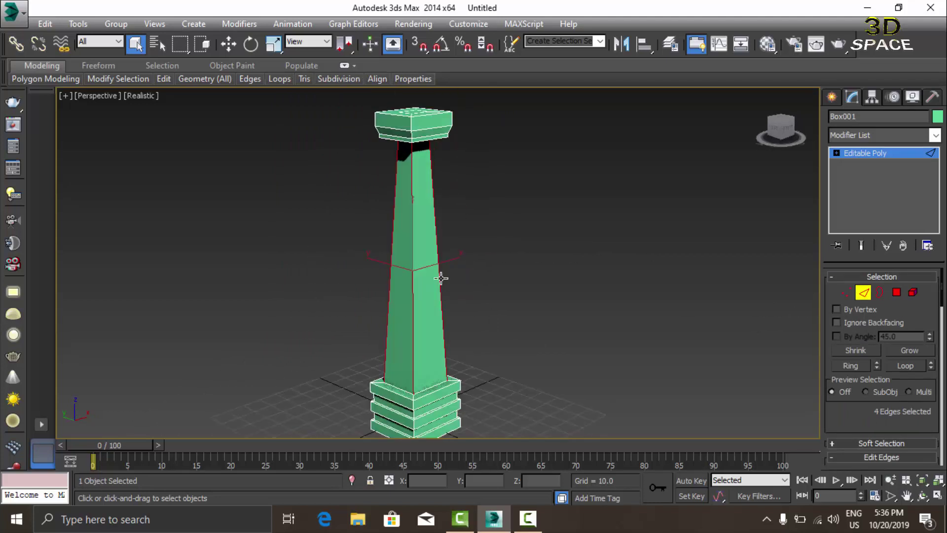
pyautogui.scroll(4, 441, 278)
pyautogui.rightClick(406, 265)
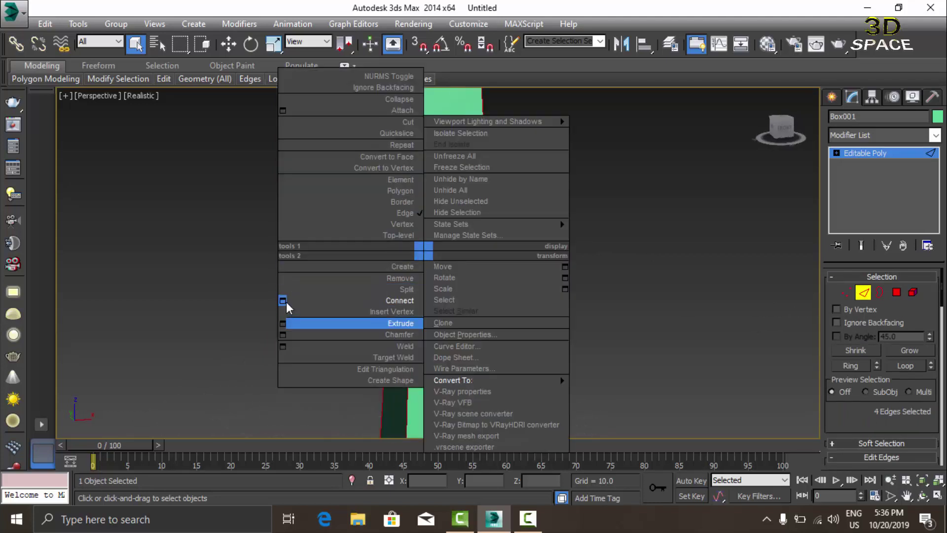
pyautogui.click(283, 300)
pyautogui.scroll(-5, 350, 266)
pyautogui.scroll(4, 365, 274)
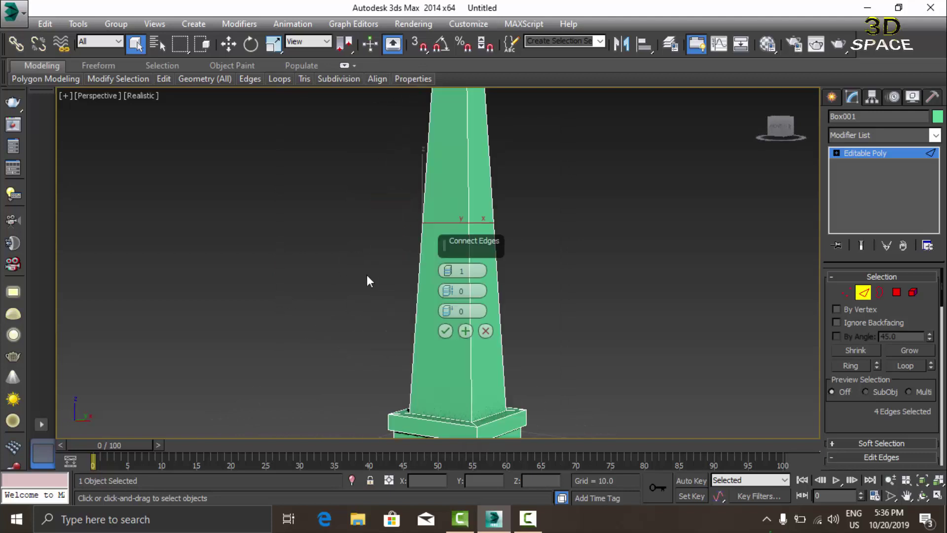
# Set Connect to 20 segments and commit the new edge loops.
pyautogui.click(445, 267)
pyautogui.click(445, 268)
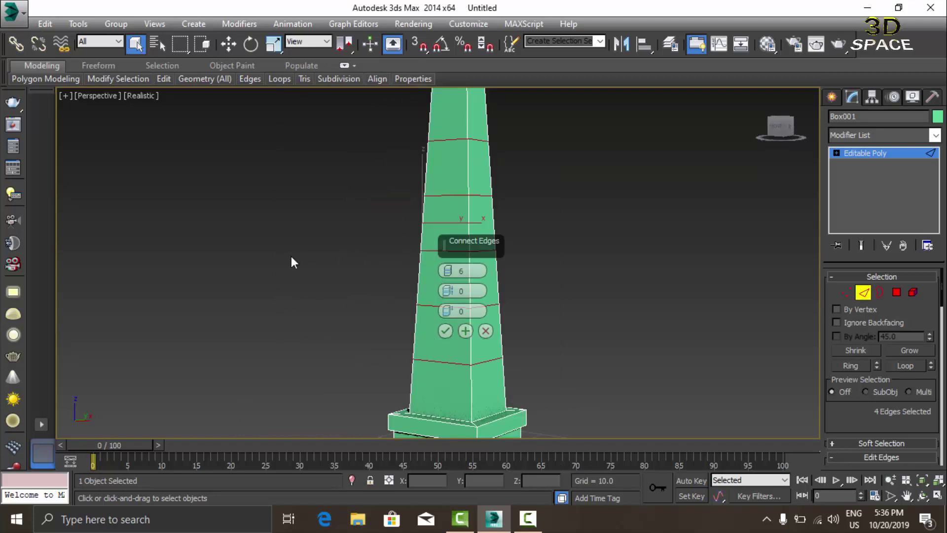
pyautogui.scroll(-4, 291, 262)
pyautogui.scroll(4, 267, 292)
pyautogui.scroll(-4, 267, 295)
pyautogui.moveTo(267, 295)
pyautogui.keyDown('alt'); pyautogui.mouseDown(button='middle')
pyautogui.moveTo(307, 327)
pyautogui.moveTo(197, 292)
pyautogui.mouseUp(button='middle'); pyautogui.keyUp('alt')
pyautogui.scroll(5, 331, 332)
pyautogui.scroll(-2, 332, 332)
pyautogui.moveTo(332, 332)
pyautogui.keyDown('alt'); pyautogui.mouseDown(button='middle')
pyautogui.moveTo(319, 324)
pyautogui.moveTo(315, 338)
pyautogui.moveTo(312, 265)
pyautogui.mouseUp(button='middle'); pyautogui.keyUp('alt')
pyautogui.scroll(-3, 319, 325)
pyautogui.scroll(4, 312, 265)
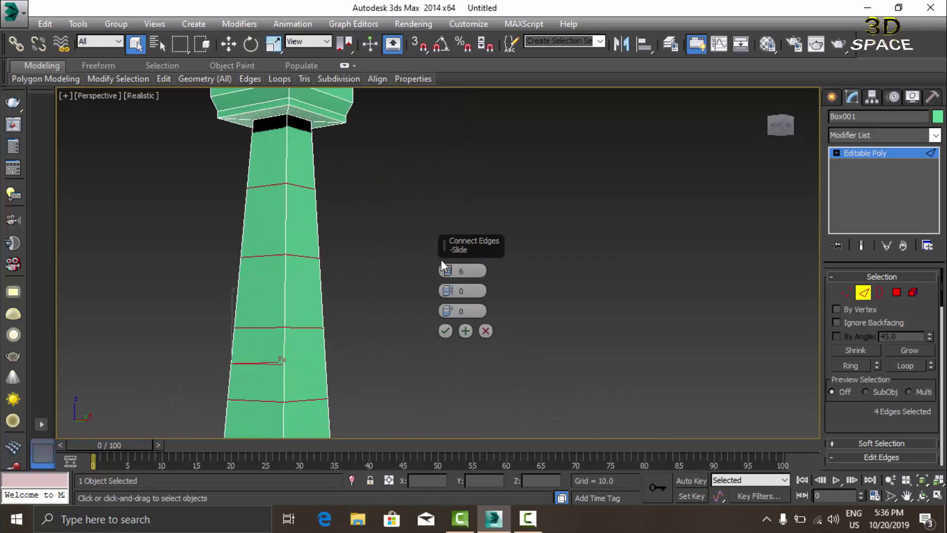
pyautogui.moveTo(448, 269); pyautogui.dragTo(320, 251)
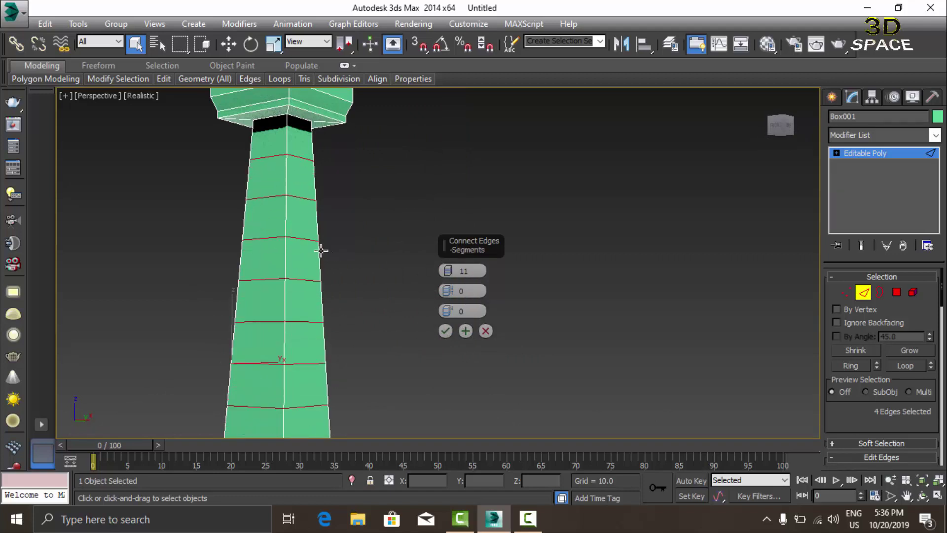
pyautogui.scroll(-3, 321, 250)
pyautogui.moveTo(446, 271); pyautogui.dragTo(448, 267)
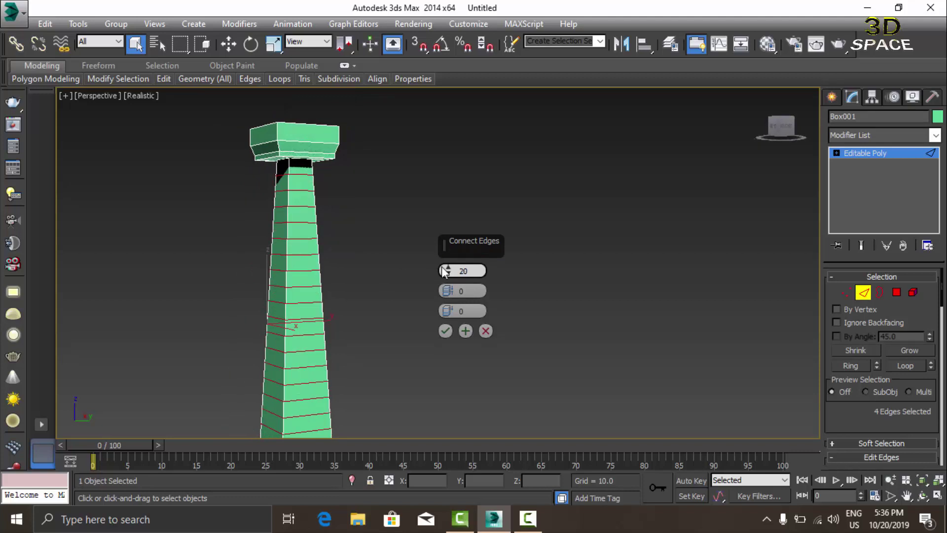
pyautogui.scroll(-3, 335, 302)
pyautogui.scroll(2, 335, 303)
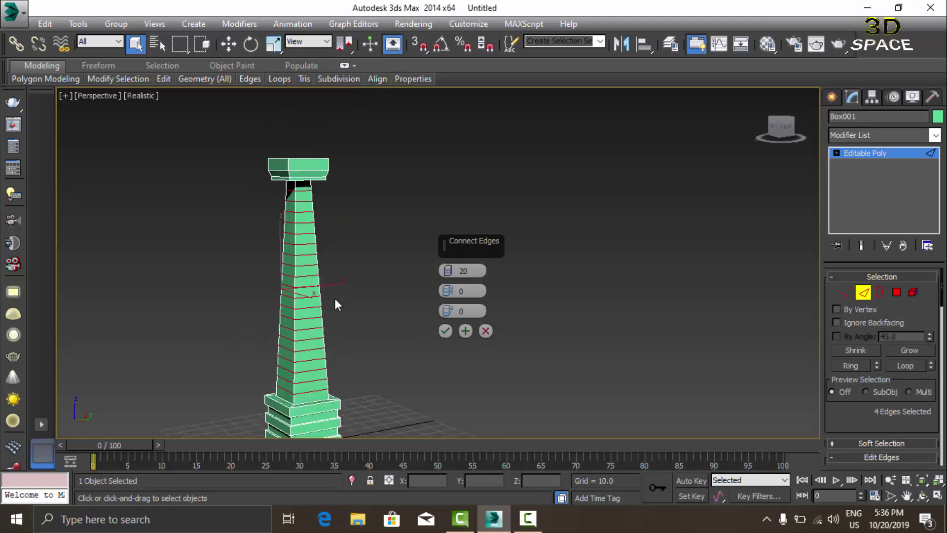
pyautogui.click(444, 331)
# Switch the column to Polygon sub-object level.
pyautogui.scroll(-3, 331, 318)
pyautogui.scroll(1, 415, 303)
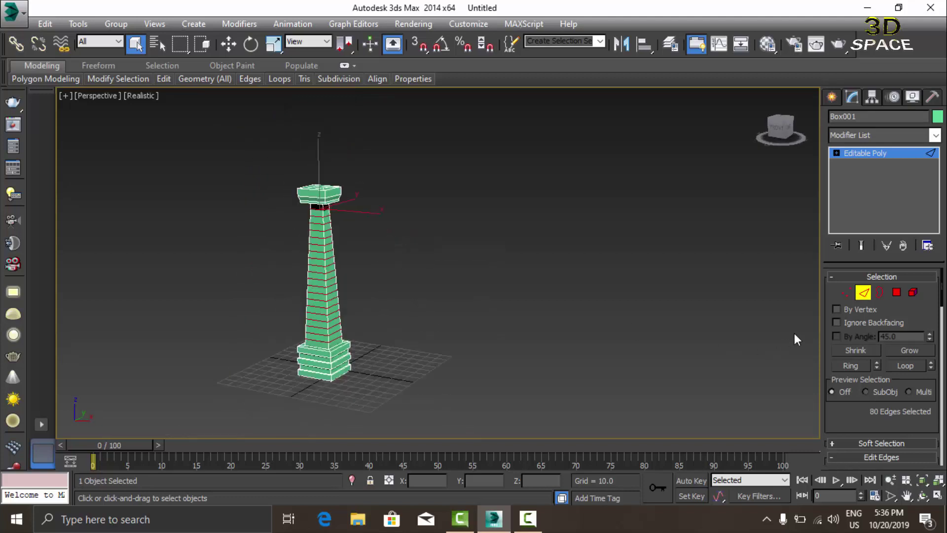
pyautogui.click(900, 294)
pyautogui.scroll(4, 318, 214)
# Select the faces of the upper alternating bands, starting just under the black strip.
pyautogui.click(263, 202)
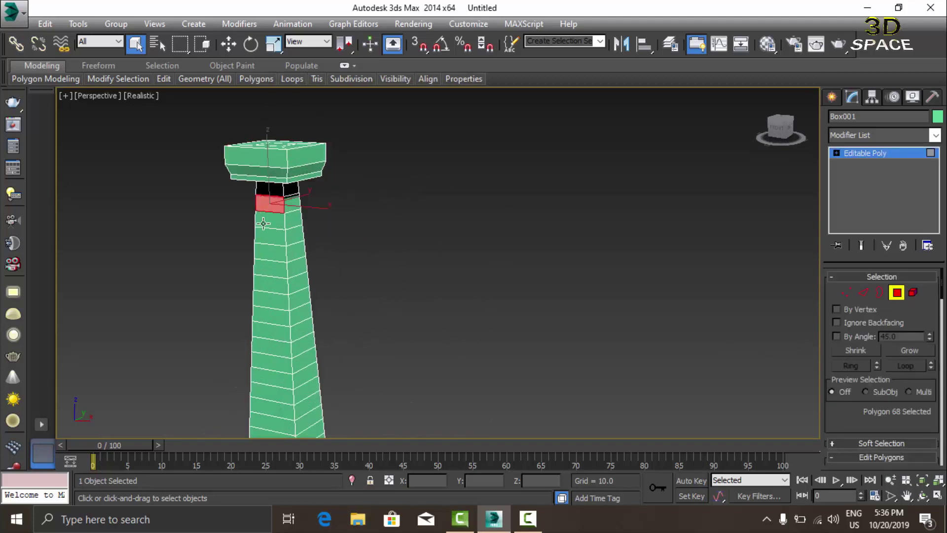
pyautogui.scroll(3, 264, 224)
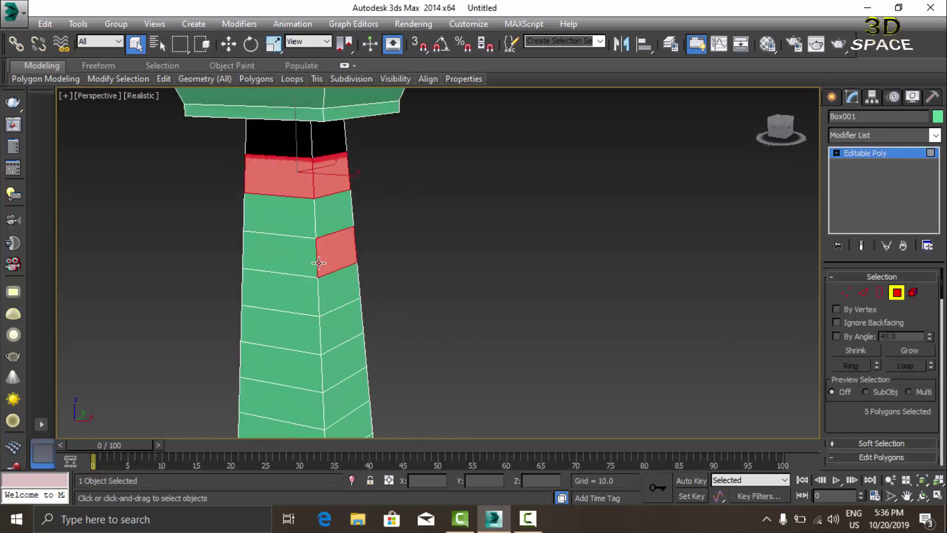
pyautogui.keyDown('shift'); pyautogui.click(308, 319); pyautogui.keyUp('shift')
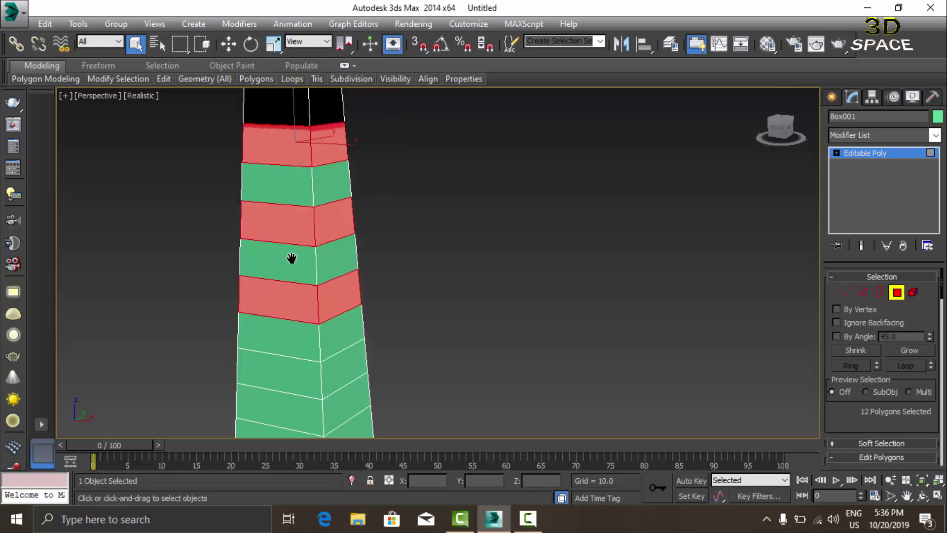
pyautogui.keyDown('alt'); pyautogui.moveTo(292, 257); pyautogui.dragTo(317, 332, button='middle'); pyautogui.keyUp('alt')
pyautogui.keyDown('ctrl'); pyautogui.click(300, 308); pyautogui.keyUp('ctrl')
pyautogui.keyDown('ctrl'); pyautogui.click(258, 311); pyautogui.keyUp('ctrl')
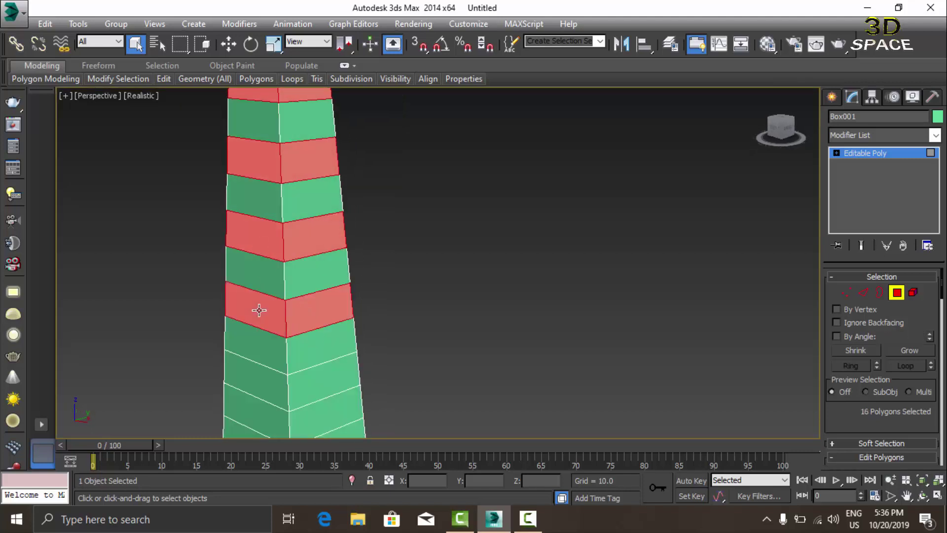
pyautogui.moveTo(258, 311)
pyautogui.keyDown('alt'); pyautogui.mouseDown(button='middle')
pyautogui.moveTo(287, 285)
pyautogui.moveTo(270, 324)
pyautogui.mouseUp(button='middle'); pyautogui.keyUp('alt')
pyautogui.keyDown('ctrl'); pyautogui.click(313, 313); pyautogui.keyUp('ctrl')
pyautogui.keyDown('ctrl'); pyautogui.click(266, 312); pyautogui.keyUp('ctrl')
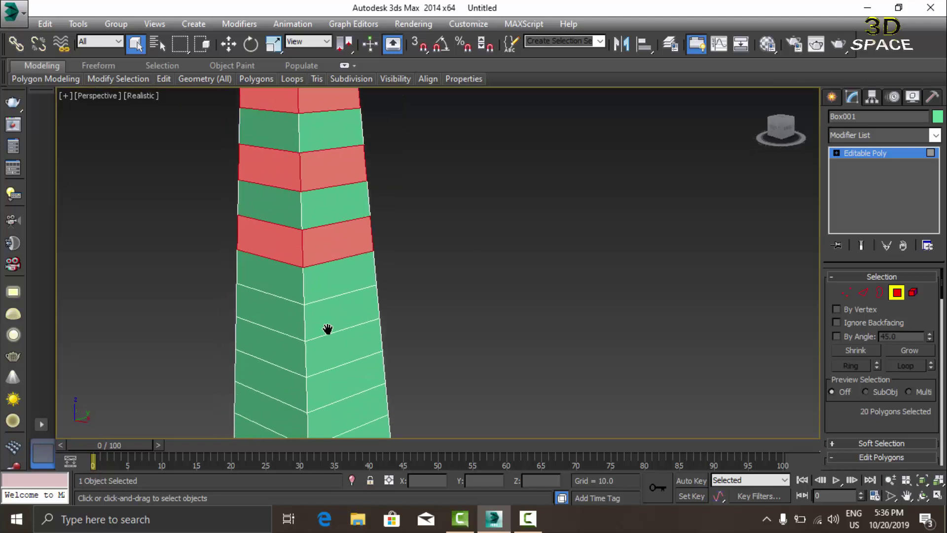
pyautogui.keyDown('ctrl'); pyautogui.click(312, 316); pyautogui.keyUp('ctrl')
pyautogui.moveTo(387, 366); pyautogui.dragTo(387, 353, button='middle')
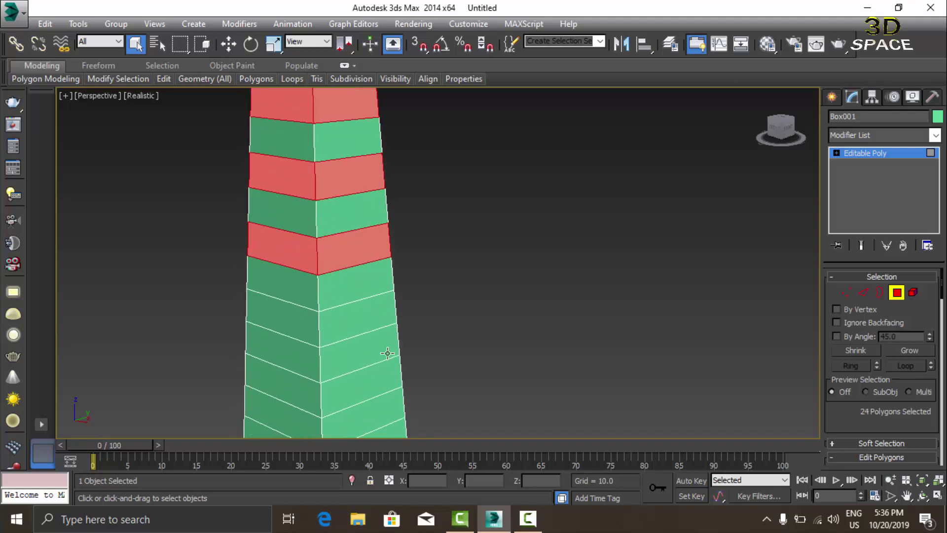
pyautogui.keyDown('ctrl'); pyautogui.click(298, 315); pyautogui.keyUp('ctrl')
# Add the remaining alternating bands' faces down to the base, about 40 polygons.
pyautogui.moveTo(298, 315)
pyautogui.keyDown('alt'); pyautogui.mouseDown(button='middle')
pyautogui.moveTo(306, 239)
pyautogui.moveTo(355, 253)
pyautogui.mouseUp(button='middle'); pyautogui.keyUp('alt')
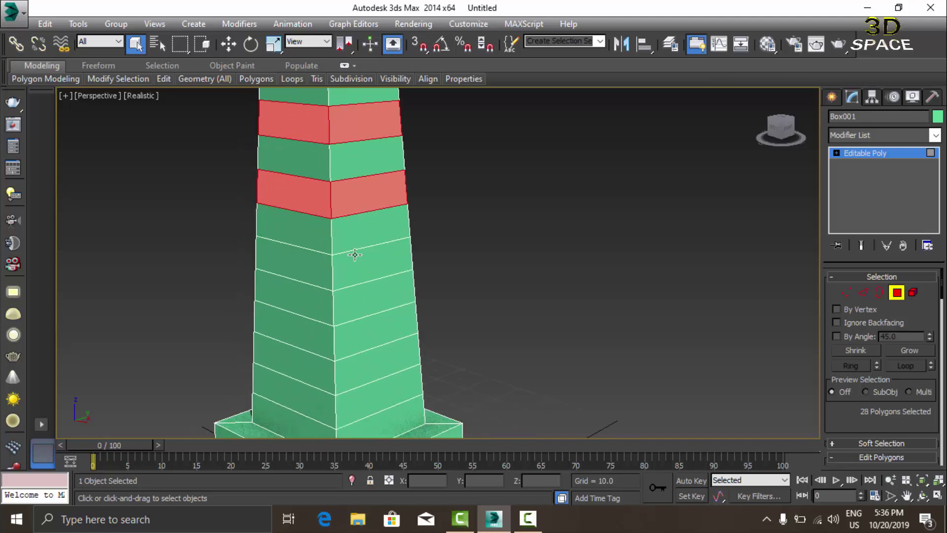
pyautogui.keyDown('ctrl'); pyautogui.click(354, 256); pyautogui.keyUp('ctrl')
pyautogui.keyDown('alt'); pyautogui.moveTo(328, 318); pyautogui.dragTo(343, 288, button='middle'); pyautogui.keyUp('alt')
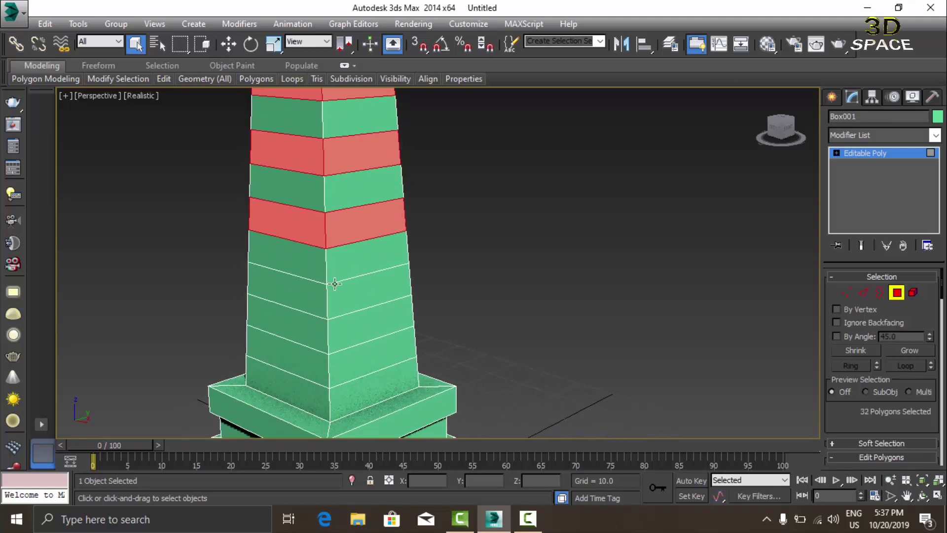
pyautogui.keyDown('ctrl'); pyautogui.click(343, 289); pyautogui.keyUp('ctrl')
pyautogui.keyDown('ctrl'); pyautogui.click(313, 291); pyautogui.keyUp('ctrl')
pyautogui.keyDown('ctrl'); pyautogui.click(370, 350); pyautogui.keyUp('ctrl')
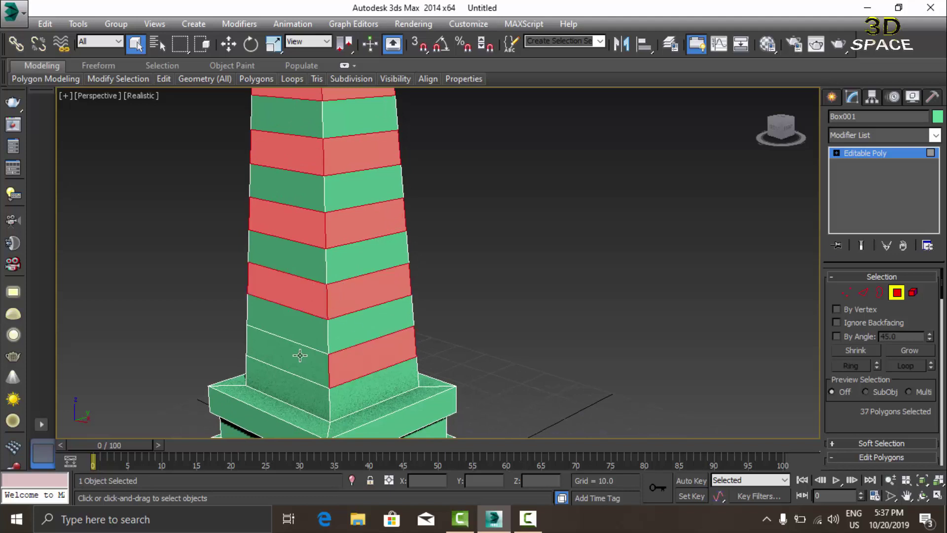
pyautogui.keyDown('ctrl'); pyautogui.click(299, 355); pyautogui.keyUp('ctrl')
# Start a Bevel on the selected bands, zero its values and set Local Normal.
pyautogui.rightClick(300, 304)
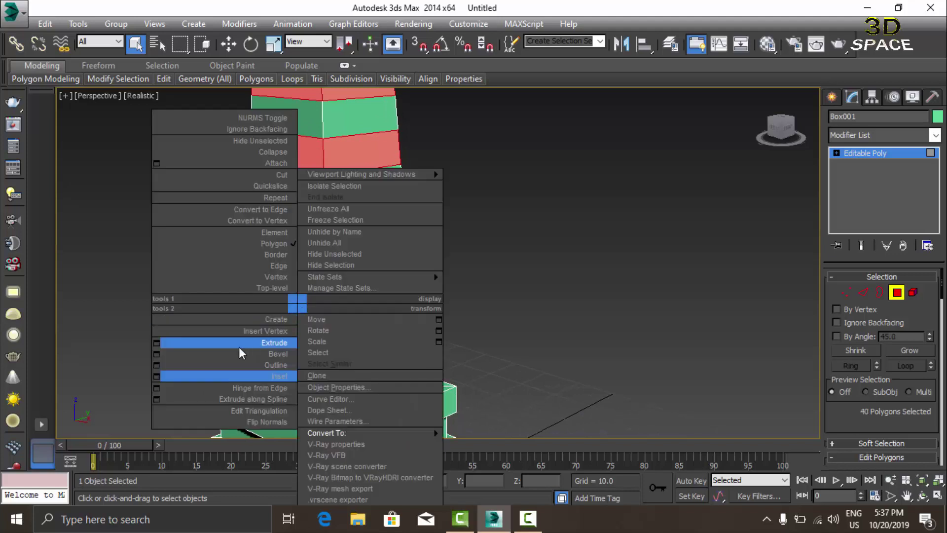
pyautogui.click(159, 356)
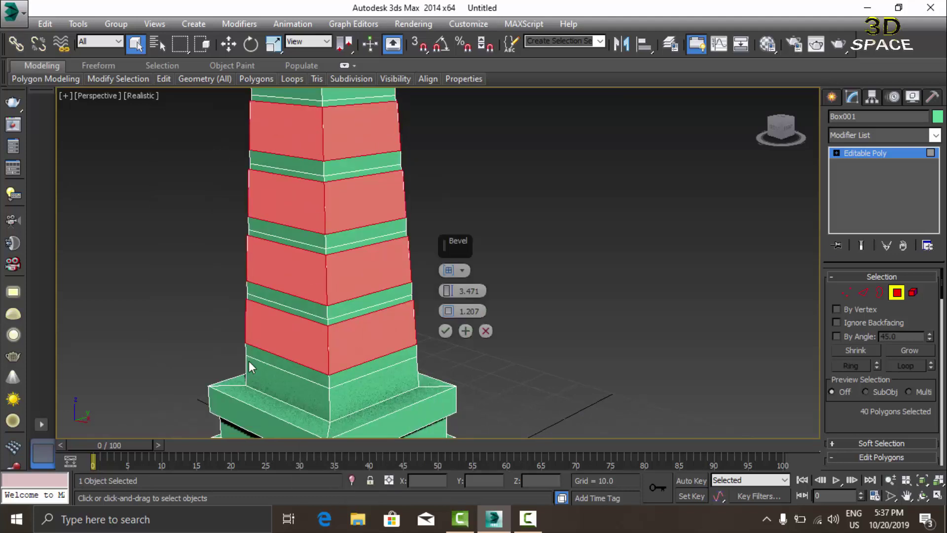
pyautogui.rightClick(446, 316)
pyautogui.moveTo(447, 294)
pyautogui.mouseDown()
pyautogui.moveTo(450, 301)
pyautogui.moveTo(451, 291)
pyautogui.mouseUp()
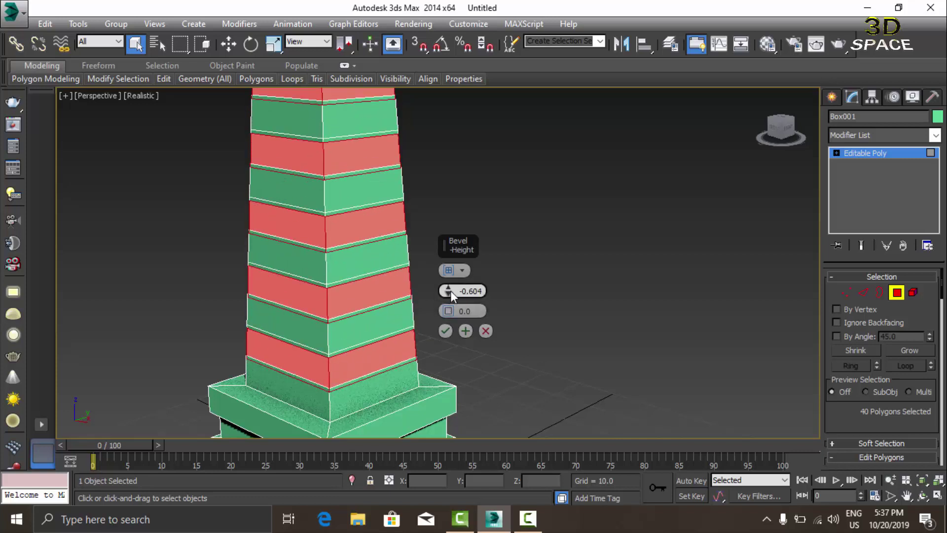
pyautogui.rightClick(451, 290)
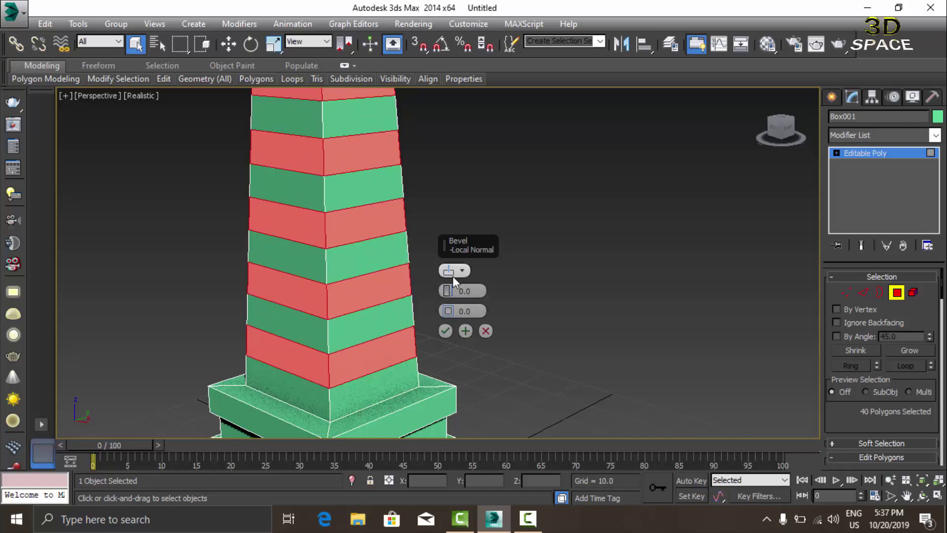
pyautogui.click(463, 272)
pyautogui.click(481, 296)
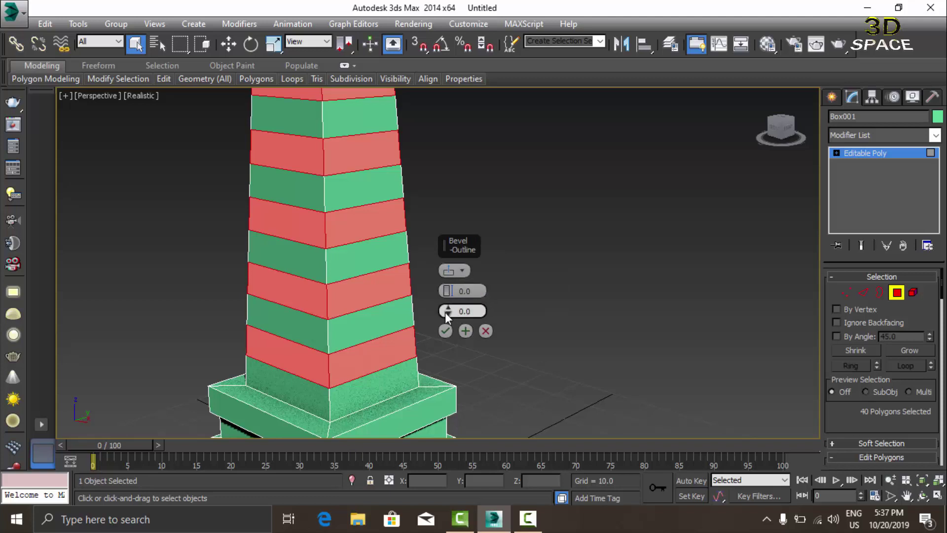
# Set bevel outline -0.754 and height 1.811, then confirm the protruding bands.
pyautogui.moveTo(445, 312); pyautogui.dragTo(449, 301)
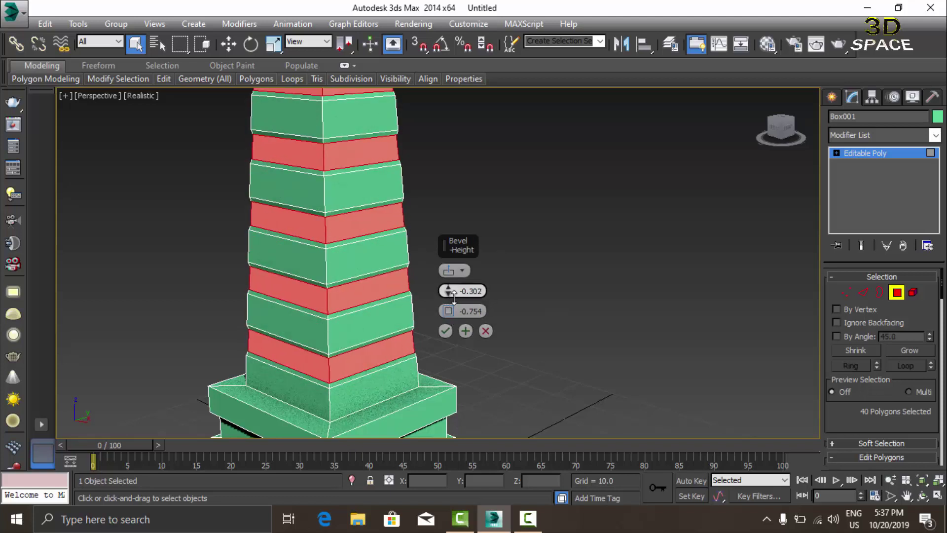
pyautogui.scroll(2, 362, 253)
pyautogui.scroll(-6, 306, 236)
pyautogui.scroll(-3, 275, 254)
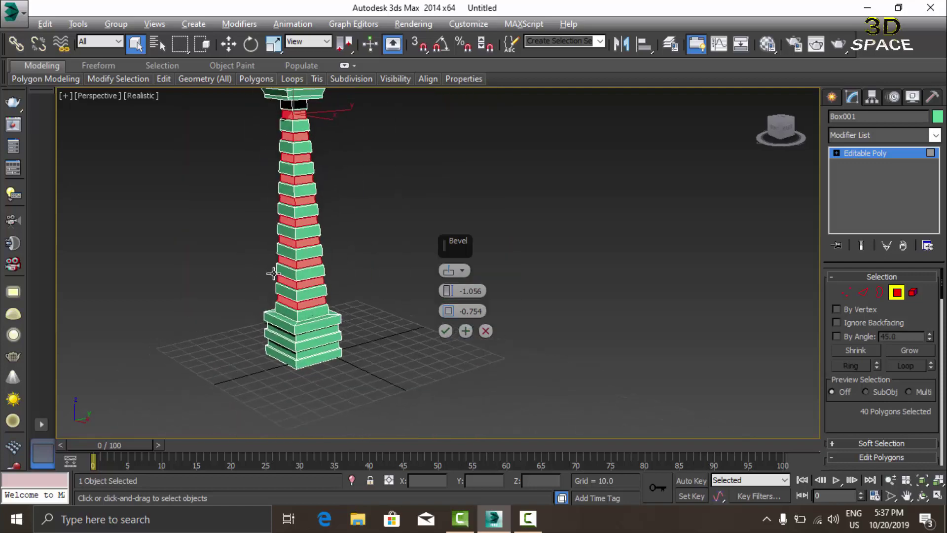
pyautogui.scroll(5, 385, 299)
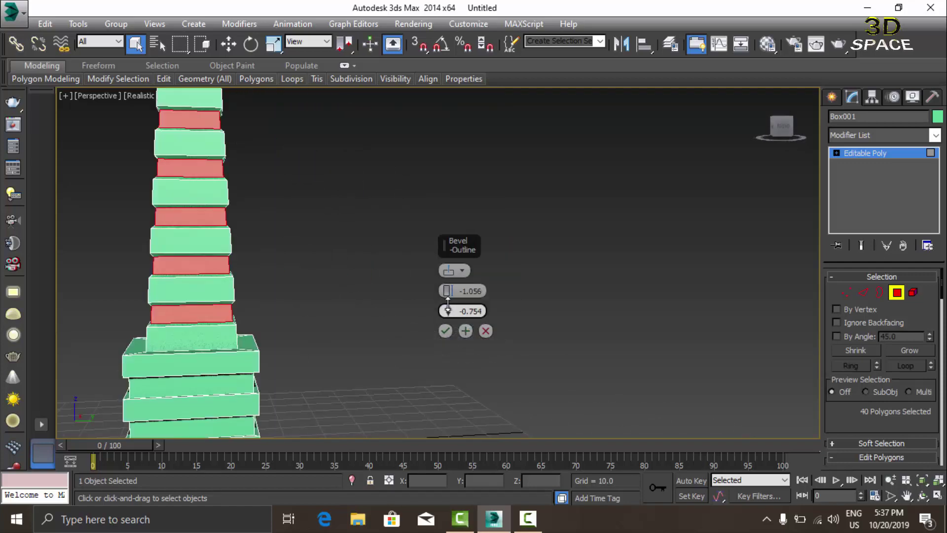
pyautogui.moveTo(448, 304); pyautogui.dragTo(447, 275)
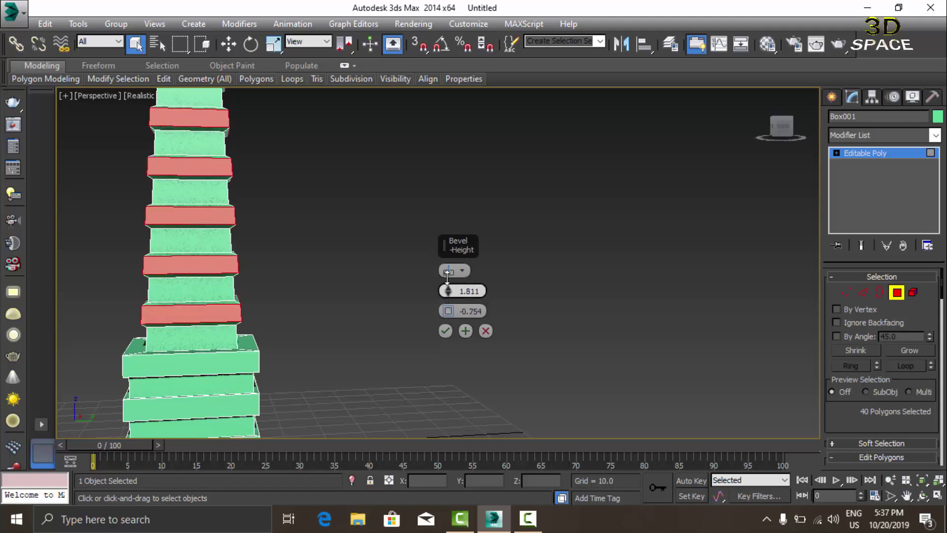
pyautogui.scroll(-3, 243, 221)
pyautogui.moveTo(244, 220)
pyautogui.keyDown('alt'); pyautogui.mouseDown(button='middle')
pyautogui.moveTo(245, 299)
pyautogui.moveTo(223, 299)
pyautogui.mouseUp(button='middle'); pyautogui.keyUp('alt')
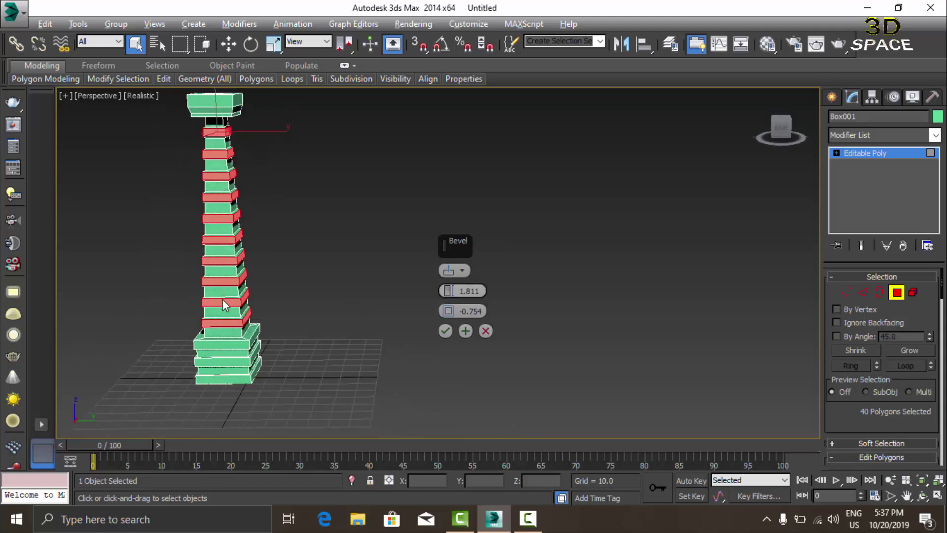
pyautogui.scroll(5, 227, 241)
pyautogui.scroll(-2, 226, 241)
pyautogui.moveTo(152, 266)
pyautogui.keyDown('alt'); pyautogui.mouseDown(button='middle')
pyautogui.moveTo(302, 333)
pyautogui.moveTo(289, 219)
pyautogui.mouseUp(button='middle'); pyautogui.keyUp('alt')
pyautogui.click(445, 331)
pyautogui.scroll(-3, 312, 313)
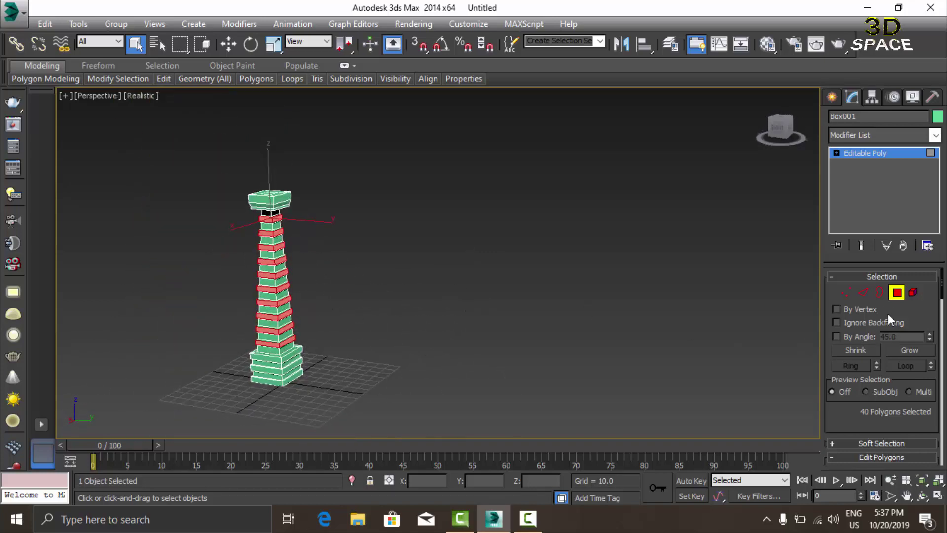
# Exit Polygon mode and set the viewport to plain Shaded display.
pyautogui.click(896, 294)
pyautogui.click(425, 321)
pyautogui.scroll(2, 424, 321)
pyautogui.keyDown('alt'); pyautogui.moveTo(424, 321); pyautogui.dragTo(230, 336, button='middle'); pyautogui.keyUp('alt')
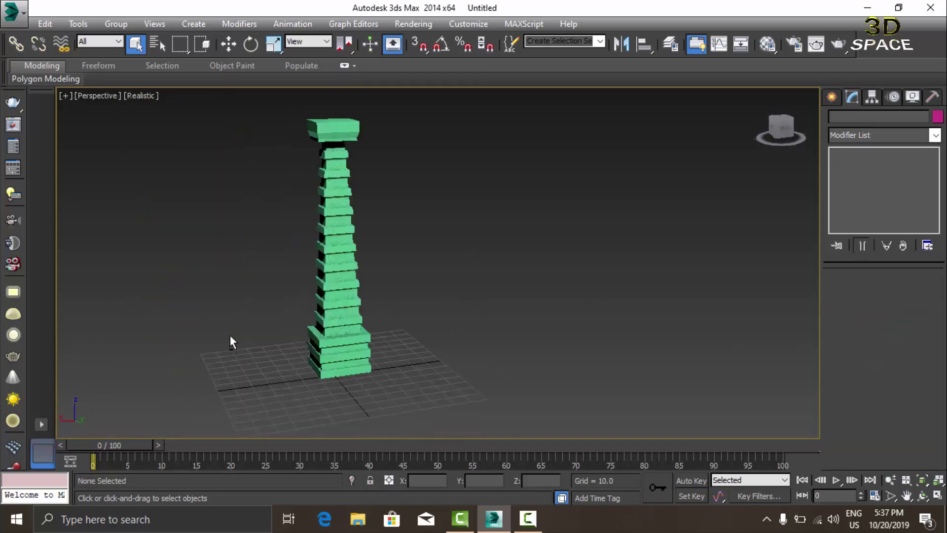
pyautogui.click(137, 96)
pyautogui.click(166, 125)
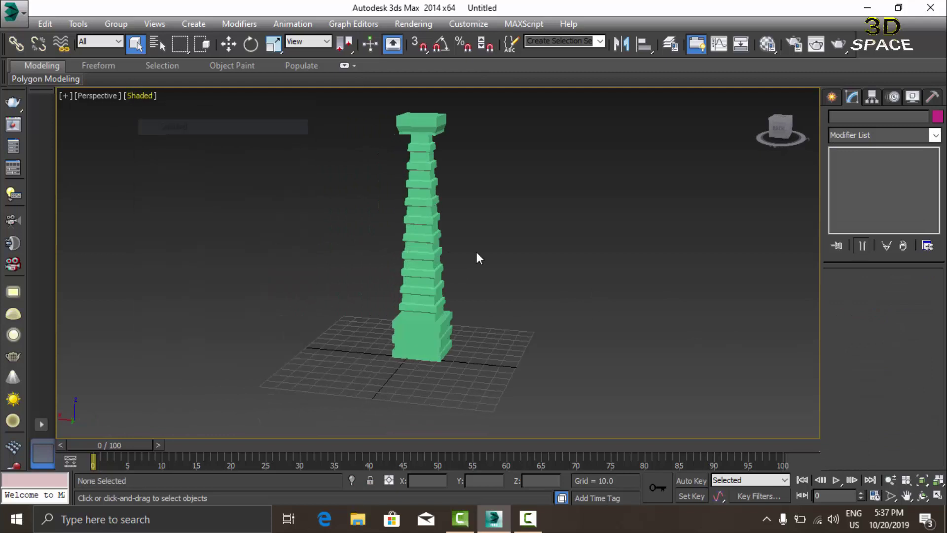
# Turn on Edged Faces with F4 and select the whole Box001 column.
pyautogui.scroll(3, 369, 253)
pyautogui.scroll(-3, 370, 252)
pyautogui.press('F4')
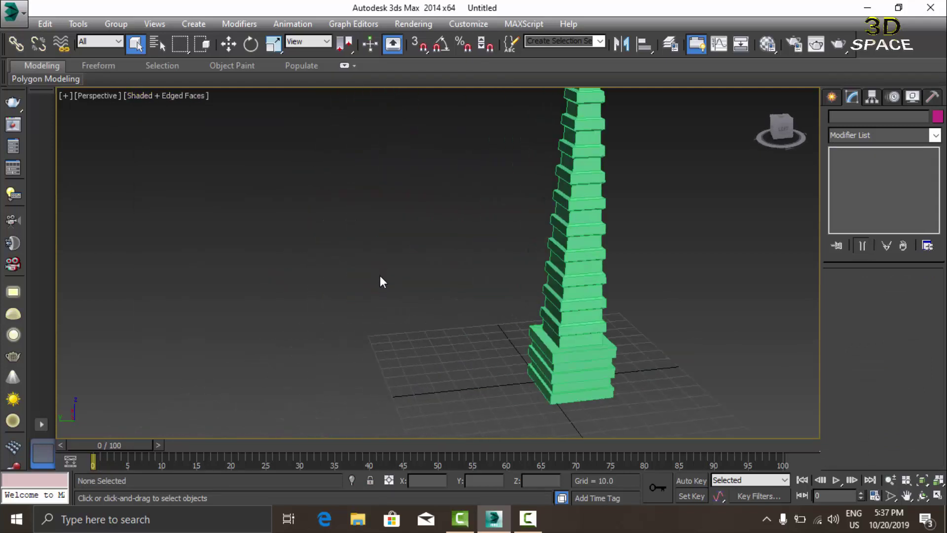
pyautogui.scroll(3, 380, 274)
pyautogui.moveTo(492, 296)
pyautogui.keyDown('alt'); pyautogui.mouseDown(button='middle')
pyautogui.moveTo(378, 276)
pyautogui.moveTo(376, 295)
pyautogui.mouseUp(button='middle'); pyautogui.keyUp('alt')
pyautogui.click(376, 295)
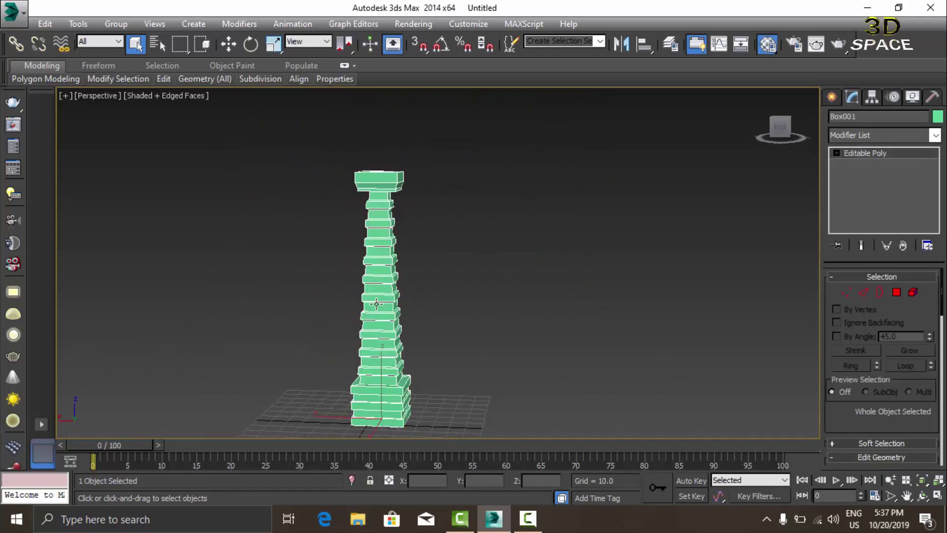
# Assign the 01 - Default grey material to Box001 and make its object colour black.
pyautogui.press('m')
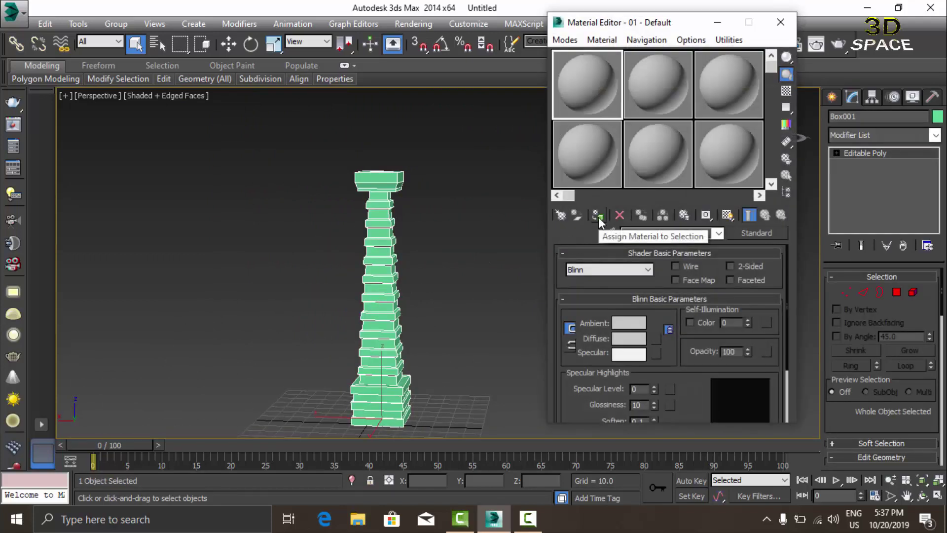
pyautogui.click(598, 216)
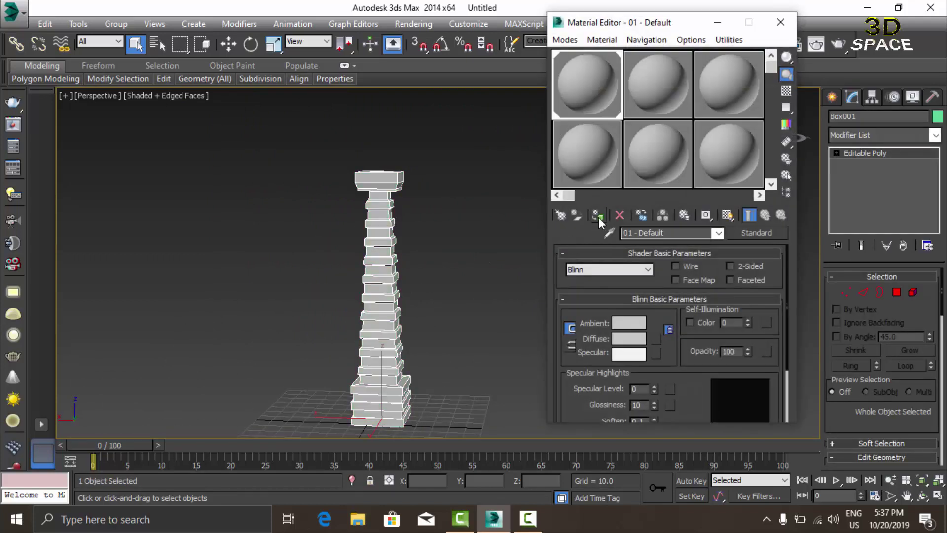
pyautogui.click(939, 118)
pyautogui.click(580, 290)
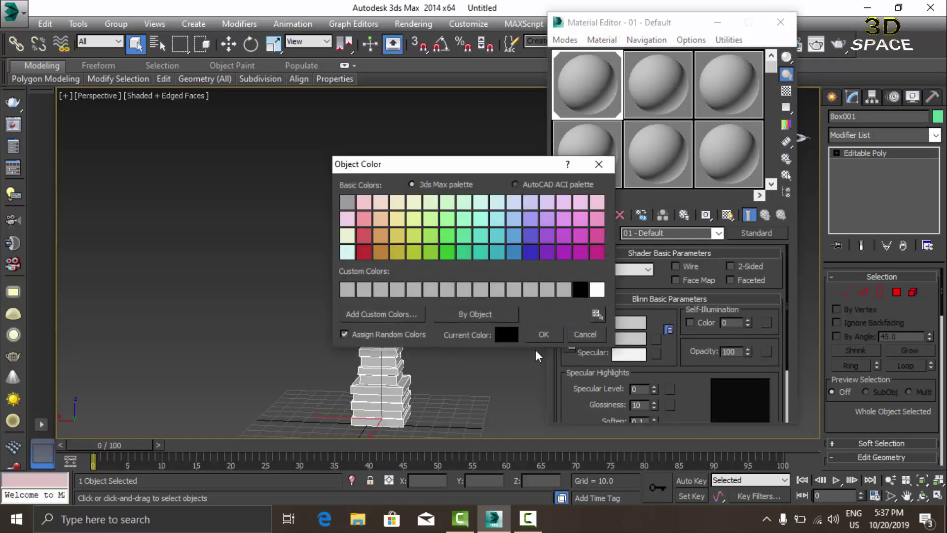
pyautogui.click(536, 336)
pyautogui.click(772, 28)
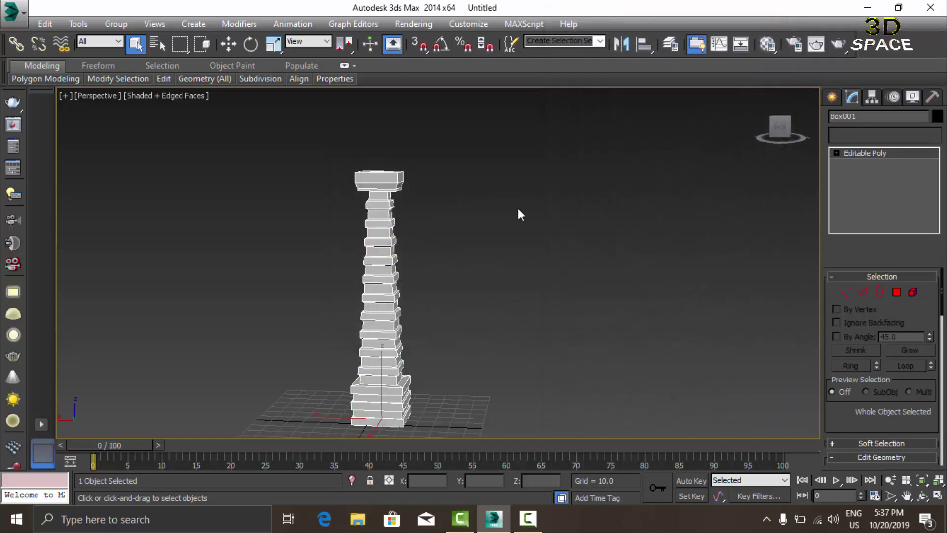
pyautogui.click(518, 208)
# Clone the column as a copy downward along Y, creating Box002.
pyautogui.keyDown('alt'); pyautogui.moveTo(389, 251); pyautogui.dragTo(496, 244, button='middle'); pyautogui.keyUp('alt')
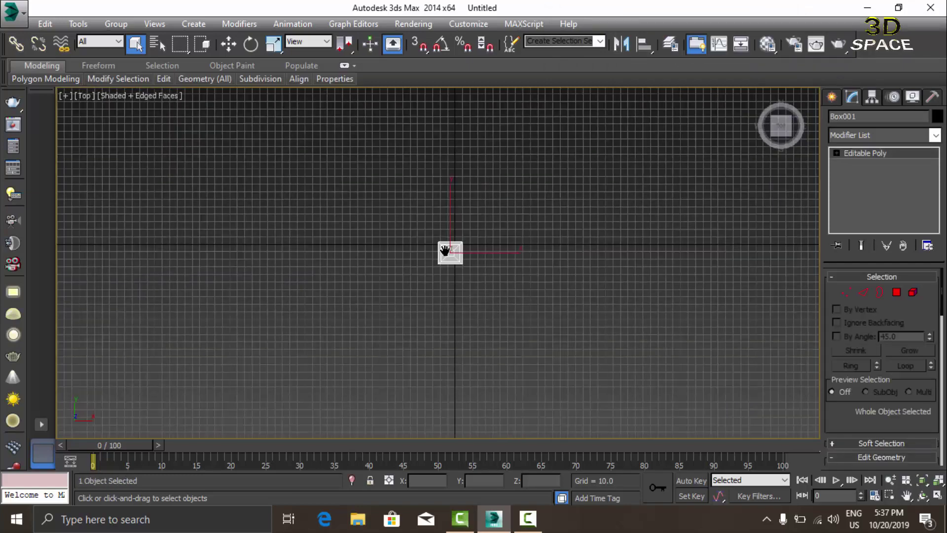
pyautogui.moveTo(445, 251); pyautogui.dragTo(443, 178, button='middle')
pyautogui.press('w')
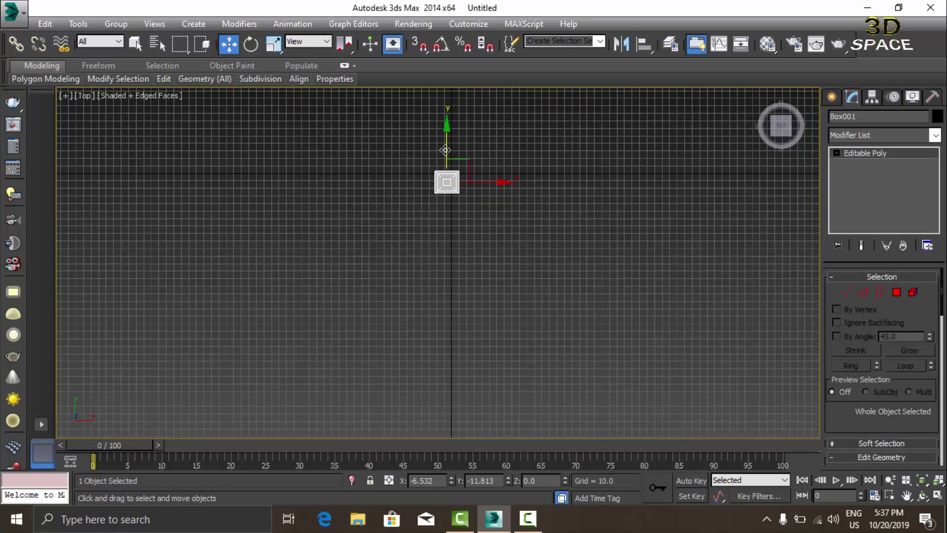
pyautogui.keyDown('shift'); pyautogui.moveTo(444, 150); pyautogui.dragTo(447, 290); pyautogui.keyUp('shift')
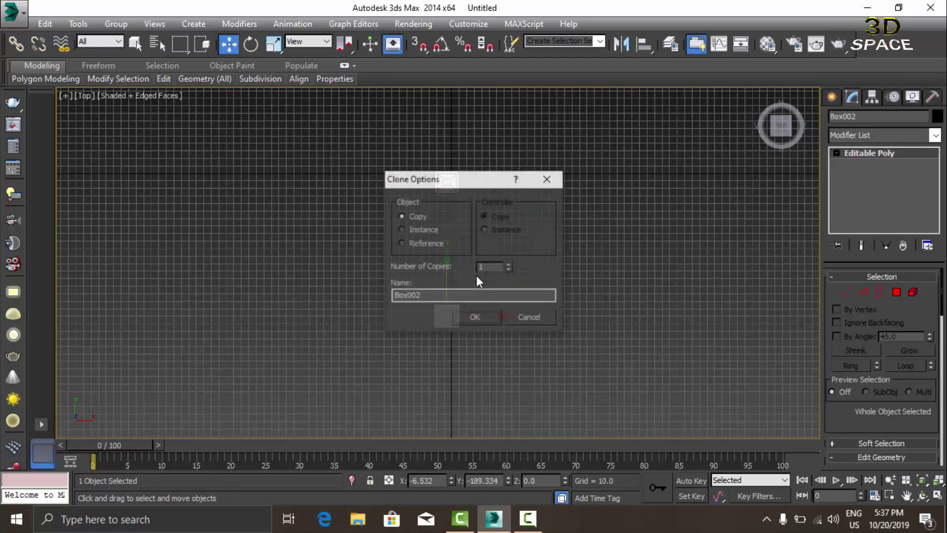
pyautogui.click(476, 320)
# Select both columns and clone them as copies to the right along X.
pyautogui.keyDown('ctrl'); pyautogui.click(445, 182); pyautogui.keyUp('ctrl')
pyautogui.moveTo(484, 255); pyautogui.dragTo(435, 241, button='middle')
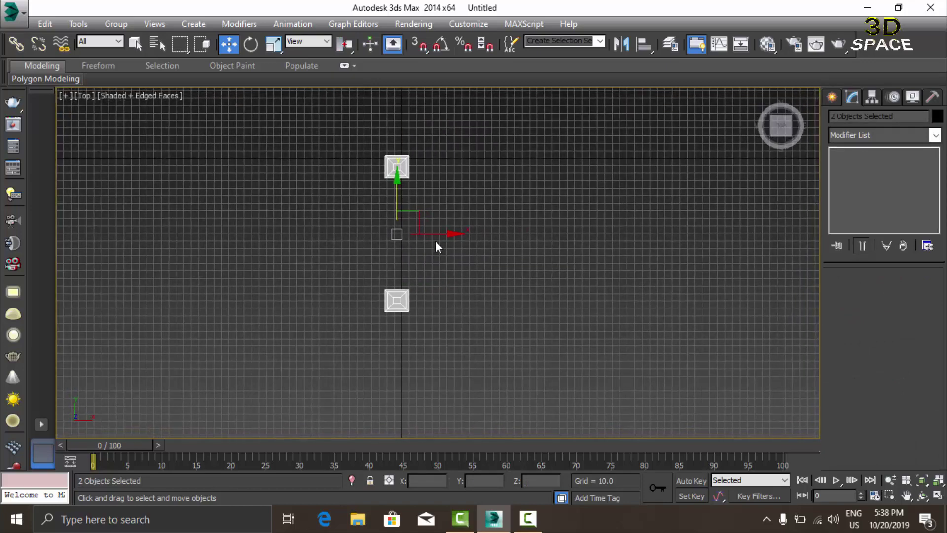
pyautogui.keyDown('shift'); pyautogui.moveTo(447, 232); pyautogui.dragTo(540, 230); pyautogui.keyUp('shift')
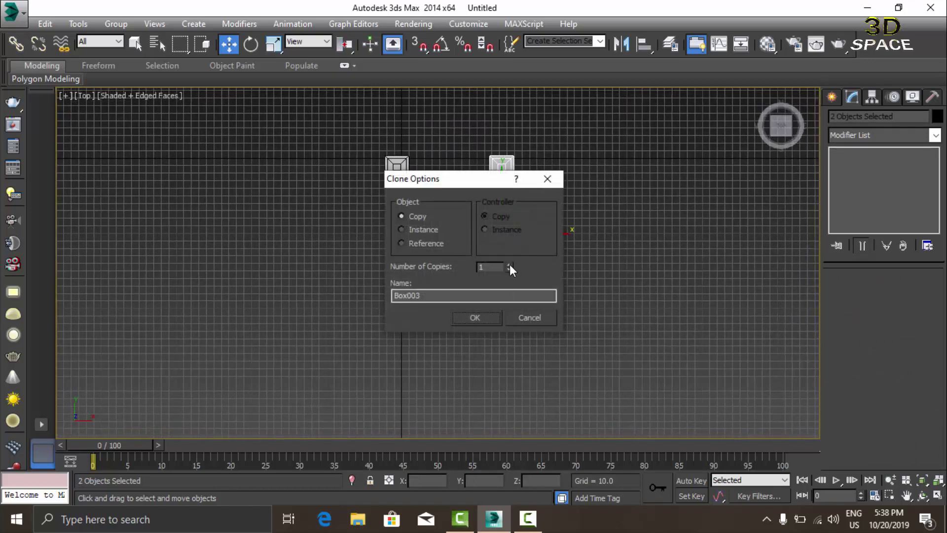
pyautogui.click(474, 319)
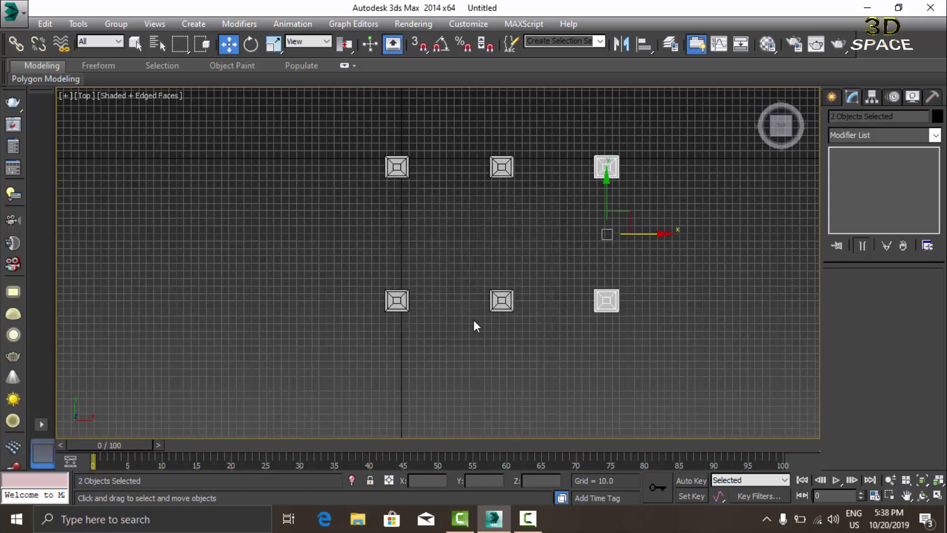
# Deselect everything and orbit the Perspective view to a low angle on the columns.
pyautogui.press('p')
pyautogui.scroll(5, 453, 319)
pyautogui.scroll(-6, 433, 264)
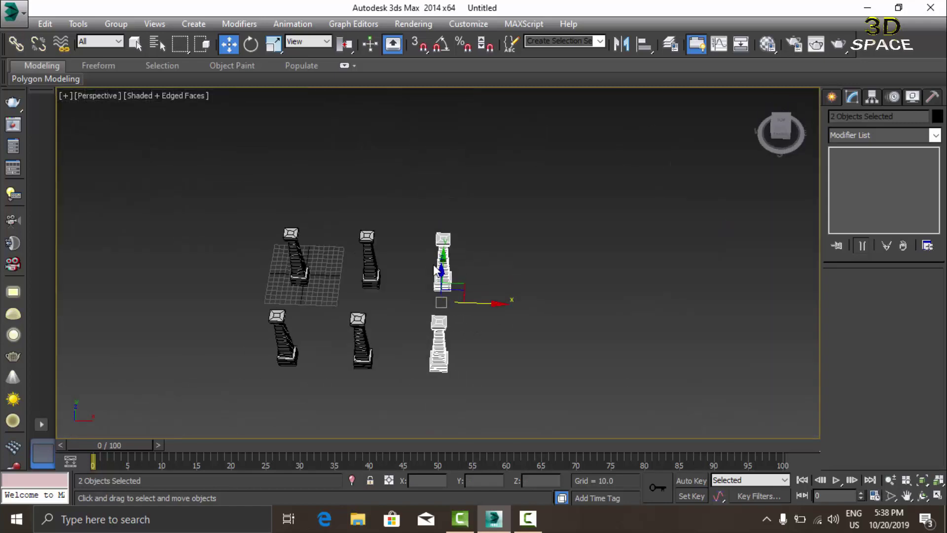
pyautogui.click(407, 283)
pyautogui.keyDown('alt'); pyautogui.moveTo(403, 285); pyautogui.dragTo(481, 303, button='middle'); pyautogui.keyUp('alt')
pyautogui.scroll(4, 481, 303)
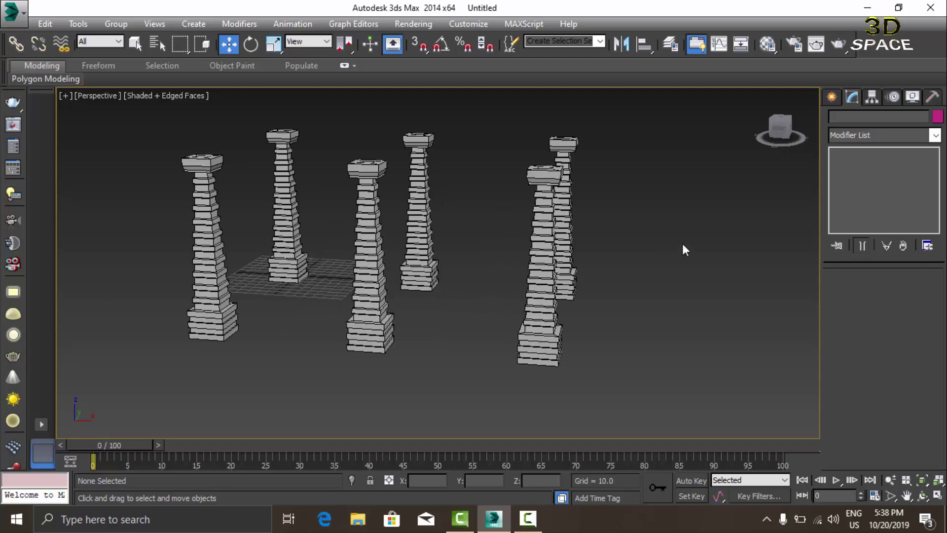
# Draw an AutoGrid box in Top view spanning all six columns.
pyautogui.click(830, 100)
pyautogui.click(853, 184)
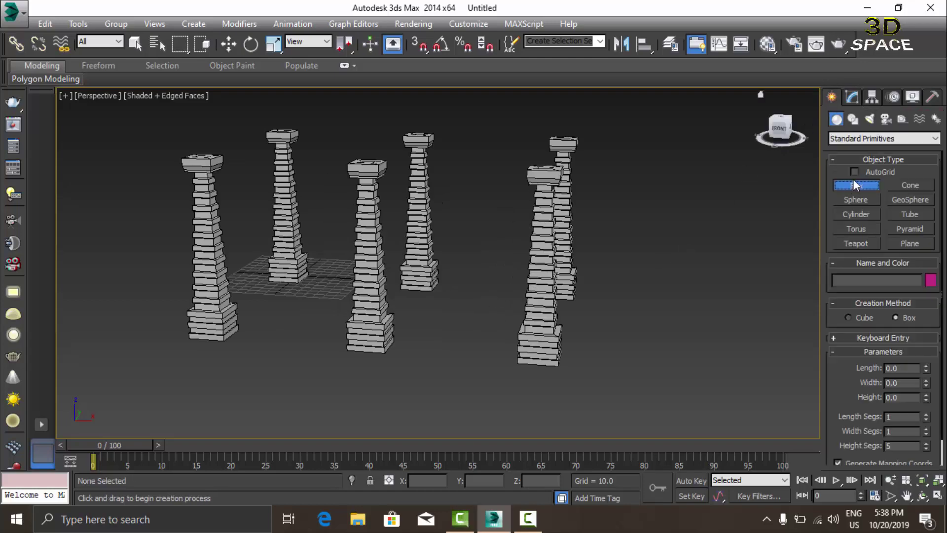
pyautogui.click(854, 171)
pyautogui.scroll(3, 587, 380)
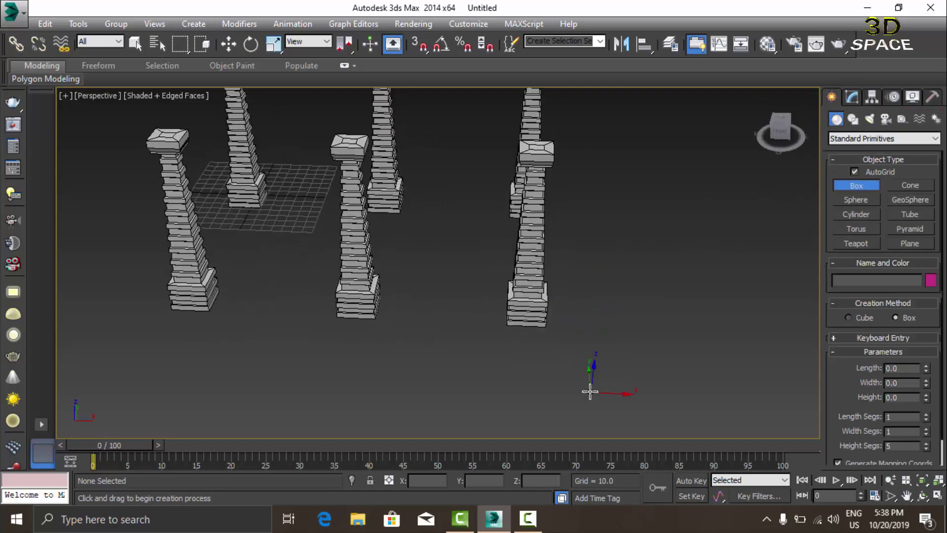
pyautogui.press('t')
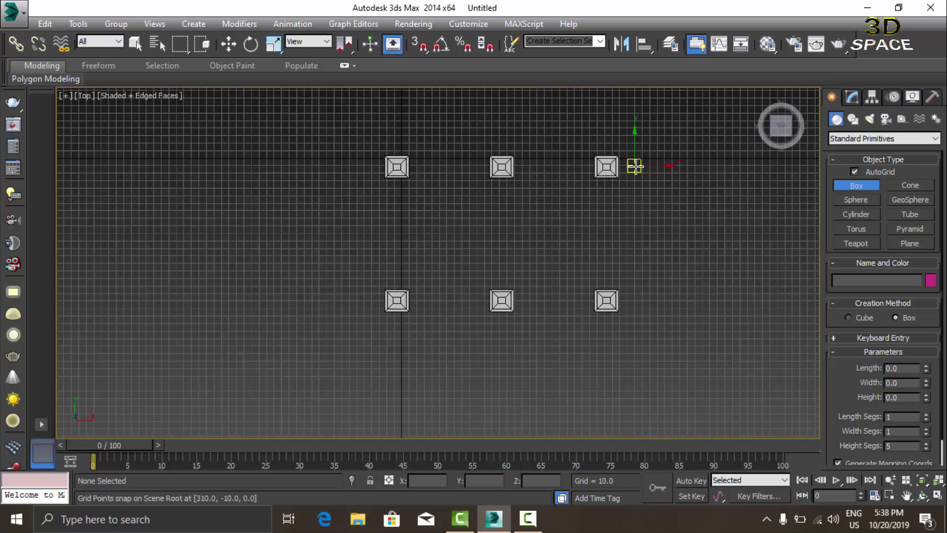
pyautogui.press('s')
pyautogui.moveTo(638, 147); pyautogui.dragTo(371, 320)
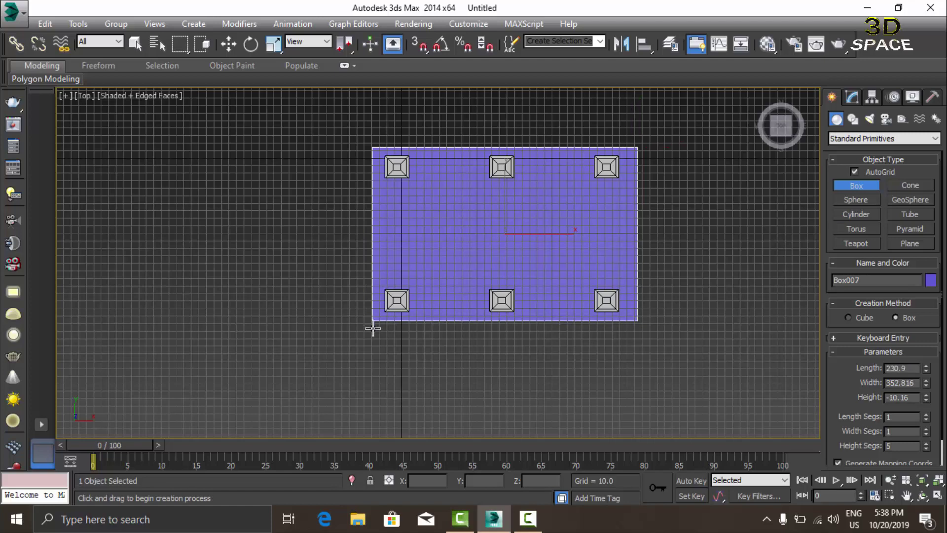
pyautogui.press('p')
pyautogui.keyDown('alt'); pyautogui.moveTo(373, 328); pyautogui.dragTo(393, 236, button='middle'); pyautogui.keyUp('alt')
pyautogui.press('w')
# Set the slab's height to -26.36 with 3 height segments.
pyautogui.click(852, 97)
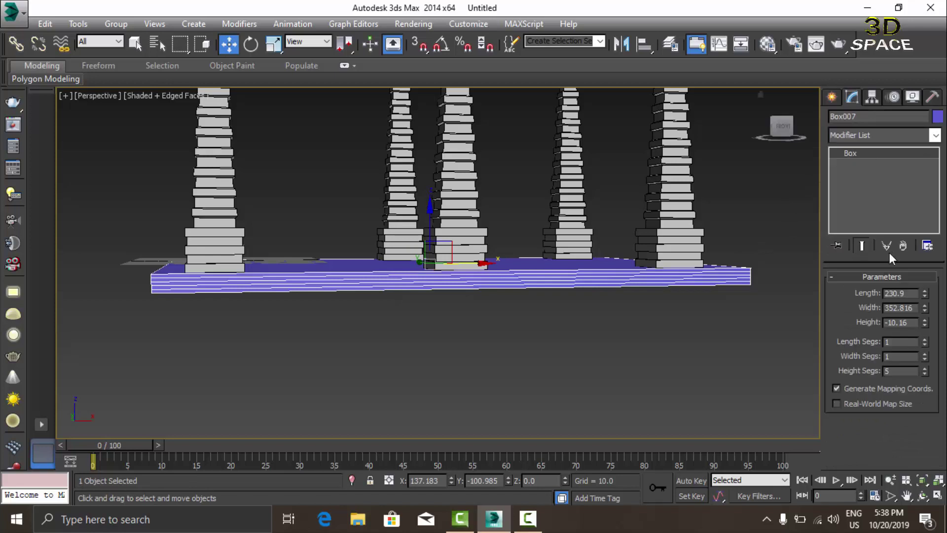
pyautogui.rightClick(925, 325)
pyautogui.moveTo(925, 324)
pyautogui.mouseDown()
pyautogui.moveTo(834, 295)
pyautogui.moveTo(848, 23)
pyautogui.mouseUp()
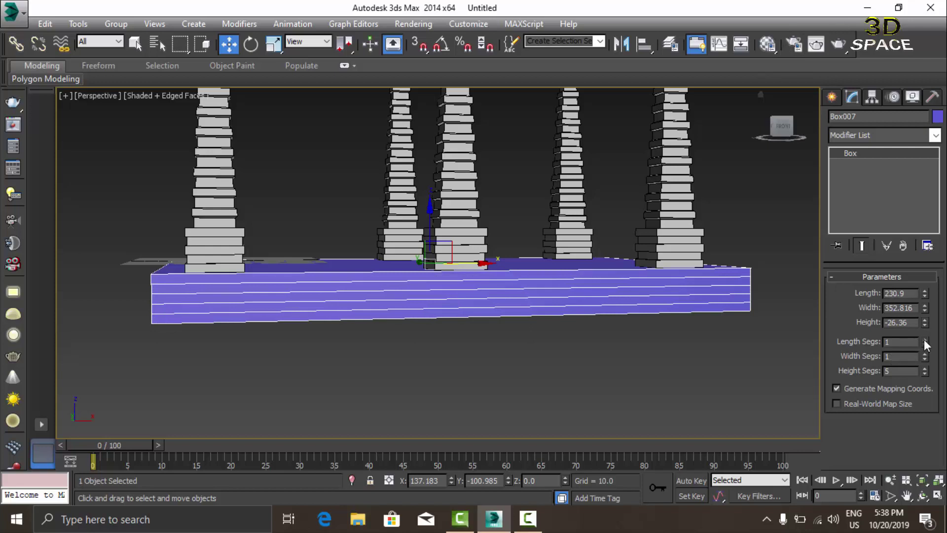
pyautogui.moveTo(918, 377); pyautogui.dragTo(924, 381)
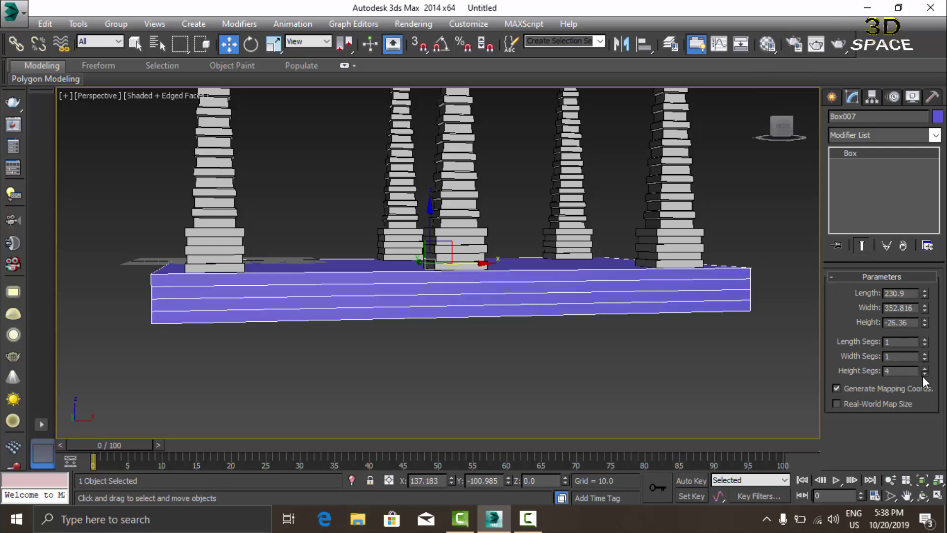
pyautogui.click(924, 369)
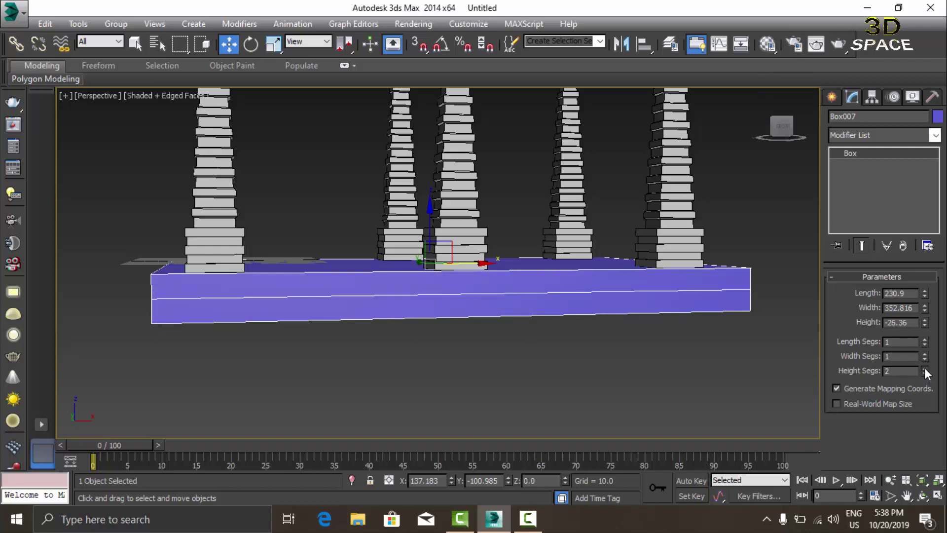
# Convert the base slab Box007 to an Editable Poly and enter Polygon mode.
pyautogui.rightClick(586, 293)
pyautogui.moveTo(611, 418)
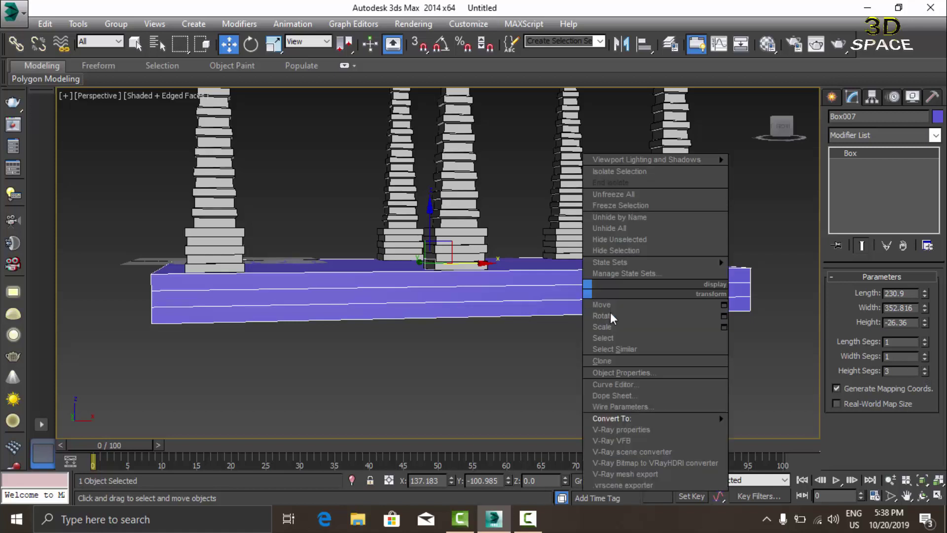
pyautogui.click(745, 428)
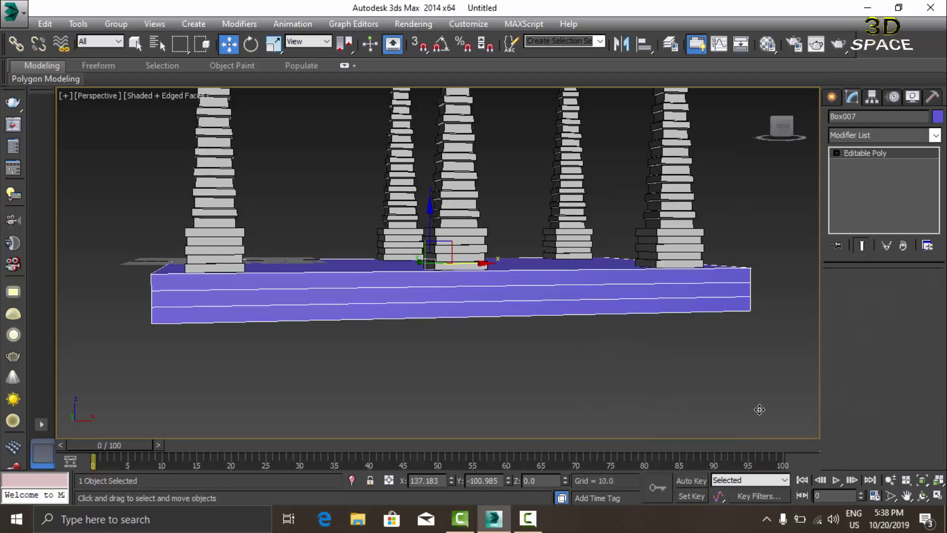
pyautogui.press('4')
# Pick individual side-band faces around the slab, orbiting to reach each side.
pyautogui.click(518, 280)
pyautogui.keyDown('alt'); pyautogui.moveTo(518, 280); pyautogui.dragTo(409, 300, button='middle'); pyautogui.keyUp('alt')
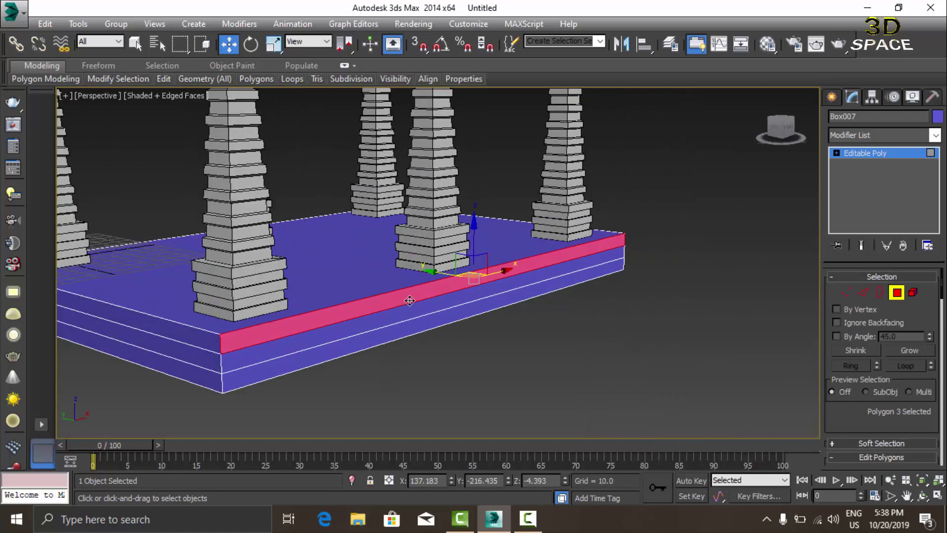
pyautogui.keyDown('ctrl'); pyautogui.click(213, 338); pyautogui.keyUp('ctrl')
pyautogui.keyDown('alt'); pyautogui.moveTo(256, 332); pyautogui.dragTo(334, 277, button='middle'); pyautogui.keyUp('alt')
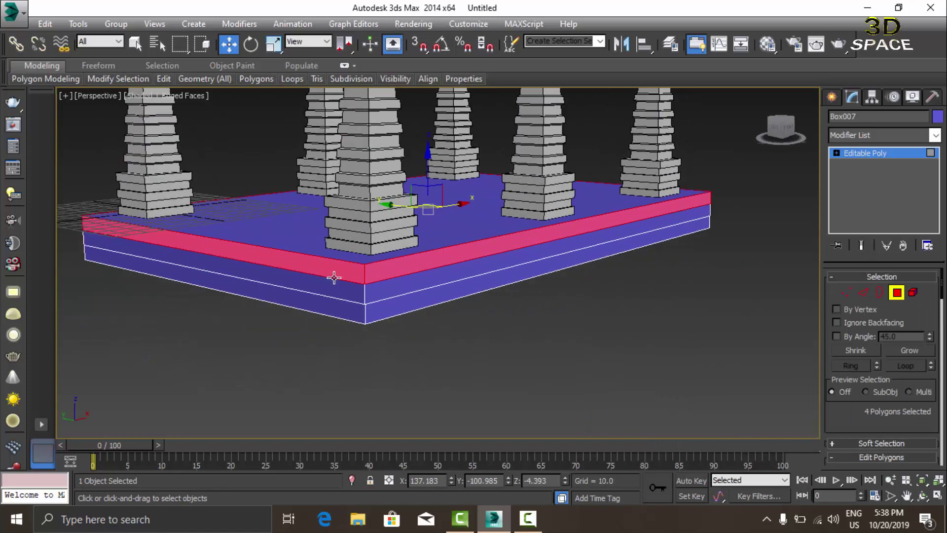
pyautogui.keyDown('ctrl'); pyautogui.click(370, 290); pyautogui.keyUp('ctrl')
pyautogui.keyDown('ctrl'); pyautogui.click(395, 307); pyautogui.keyUp('ctrl')
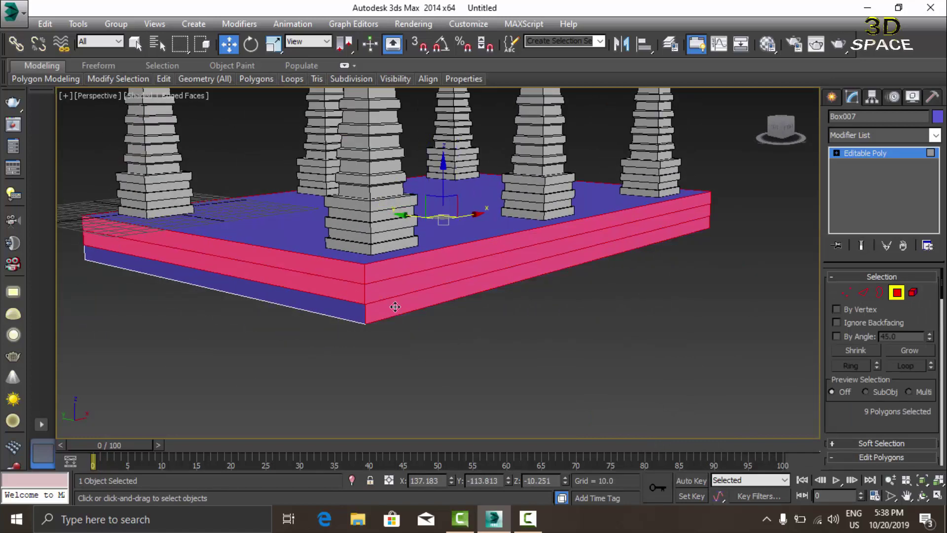
pyautogui.click(341, 306)
pyautogui.moveTo(343, 308)
pyautogui.keyDown('alt'); pyautogui.mouseDown(button='middle')
pyautogui.moveTo(290, 322)
pyautogui.moveTo(300, 317)
pyautogui.mouseUp(button='middle'); pyautogui.keyUp('alt')
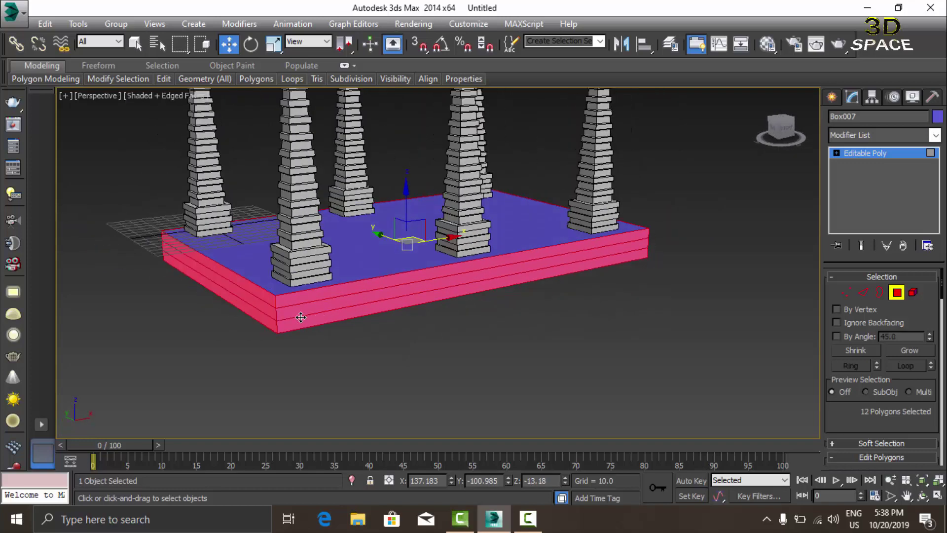
pyautogui.scroll(5, 296, 315)
pyautogui.keyDown('ctrl'); pyautogui.click(217, 296); pyautogui.keyUp('ctrl')
pyautogui.scroll(-5, 238, 317)
pyautogui.keyDown('alt'); pyautogui.moveTo(238, 317); pyautogui.dragTo(338, 313, button='middle'); pyautogui.keyUp('alt')
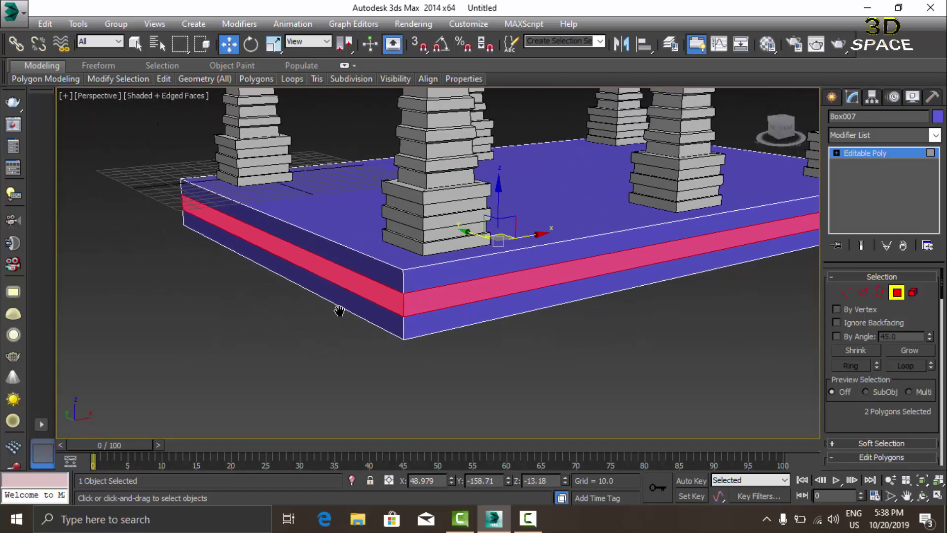
pyautogui.scroll(10, 295, 310)
pyautogui.scroll(-5, 193, 305)
pyautogui.keyDown('alt'); pyautogui.moveTo(217, 326); pyautogui.dragTo(404, 291, button='middle'); pyautogui.keyUp('alt')
pyautogui.scroll(5, 403, 290)
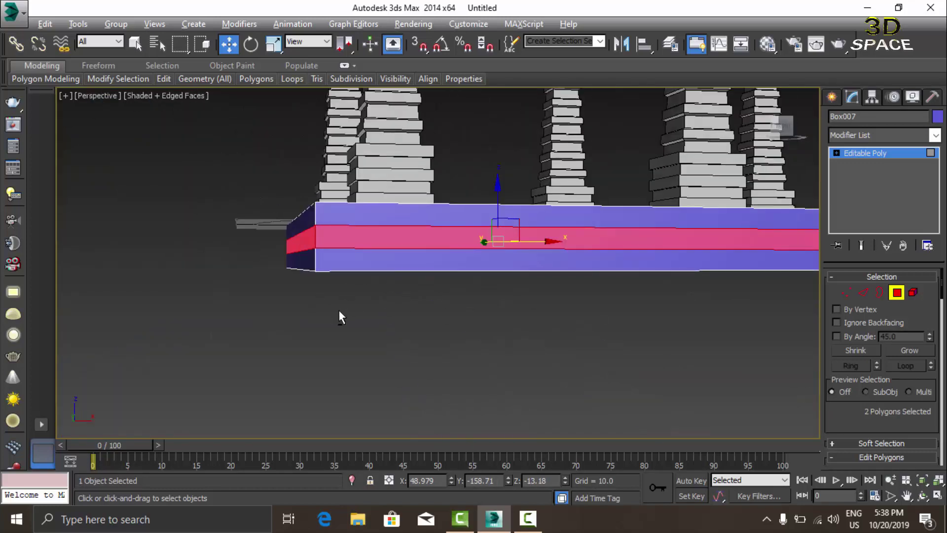
pyautogui.keyDown('alt'); pyautogui.moveTo(340, 316); pyautogui.dragTo(399, 332, button='middle'); pyautogui.keyUp('alt')
# Reselect just the middle and bottom band loops, 8 polygons in total.
pyautogui.click(403, 319)
pyautogui.click(368, 269)
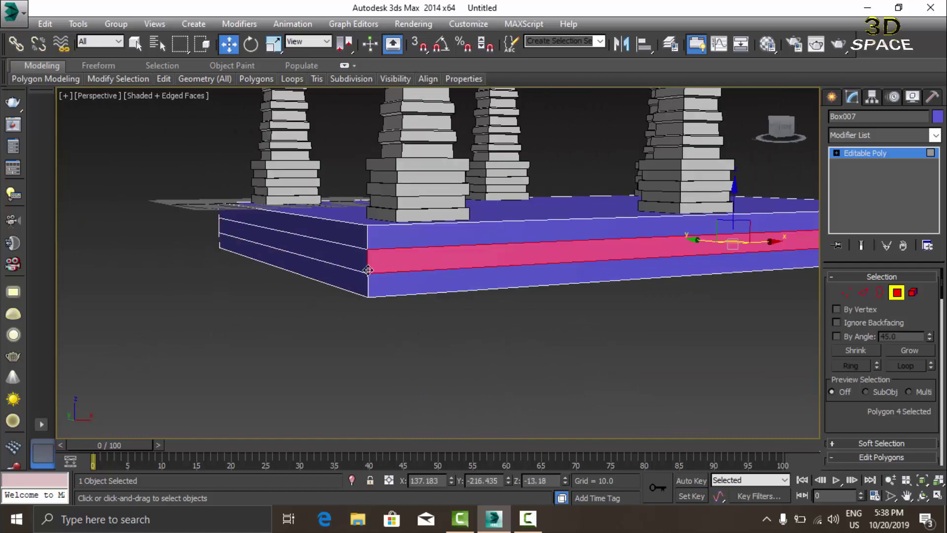
pyautogui.rightClick(333, 260)
pyautogui.click(471, 315)
pyautogui.keyDown('ctrl'); pyautogui.click(420, 280); pyautogui.keyUp('ctrl')
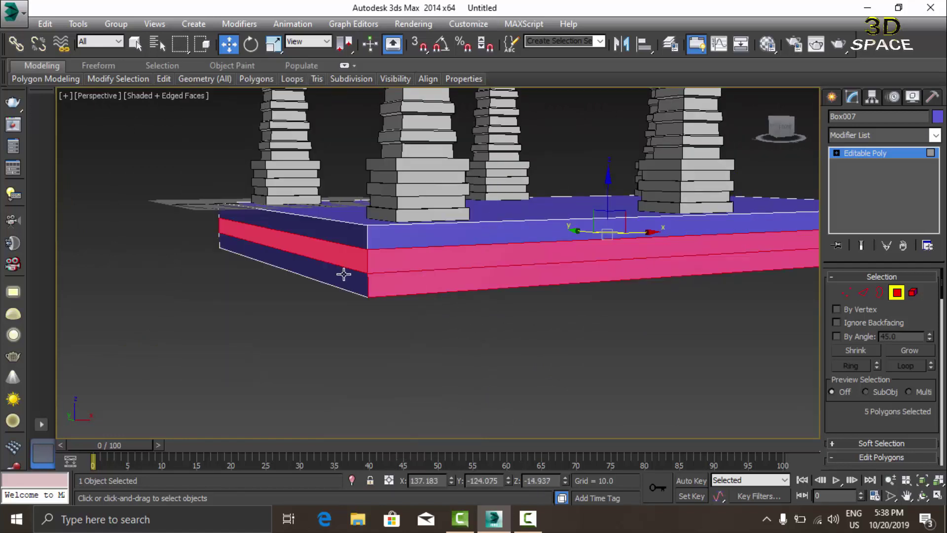
pyautogui.click(402, 285)
pyautogui.click(372, 266)
pyautogui.keyDown('shift'); pyautogui.click(361, 266); pyautogui.keyUp('shift')
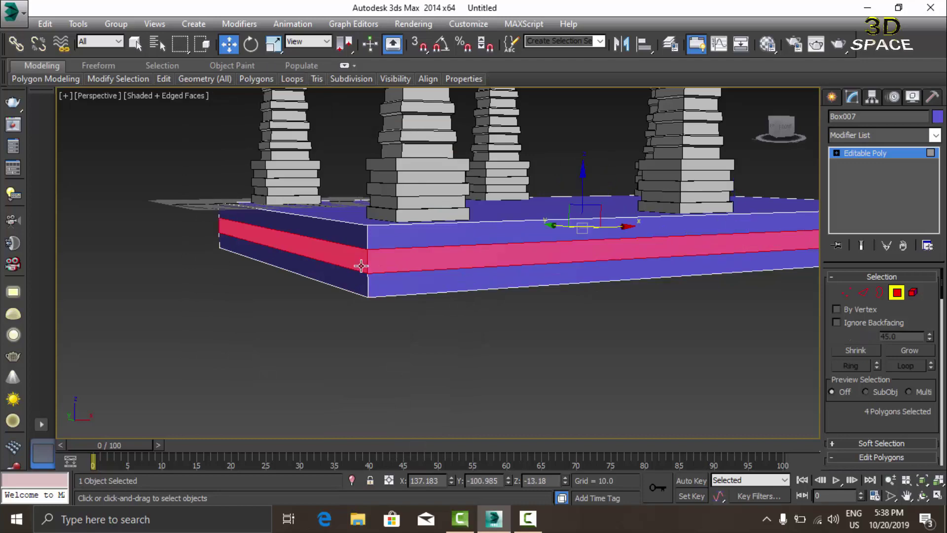
pyautogui.keyDown('ctrl'); pyautogui.click(382, 280); pyautogui.keyUp('ctrl')
pyautogui.keyDown('shift'); pyautogui.click(350, 275); pyautogui.keyUp('shift')
pyautogui.scroll(-5, 351, 275)
pyautogui.moveTo(350, 274)
pyautogui.keyDown('alt'); pyautogui.mouseDown(button='middle')
pyautogui.moveTo(192, 276)
pyautogui.moveTo(454, 331)
pyautogui.moveTo(463, 281)
pyautogui.moveTo(434, 295)
pyautogui.mouseUp(button='middle'); pyautogui.keyUp('alt')
pyautogui.scroll(4, 345, 269)
pyautogui.scroll(3, 481, 259)
# Extrude the selected bands By Polygon with a height of 18.601.
pyautogui.rightClick(434, 295)
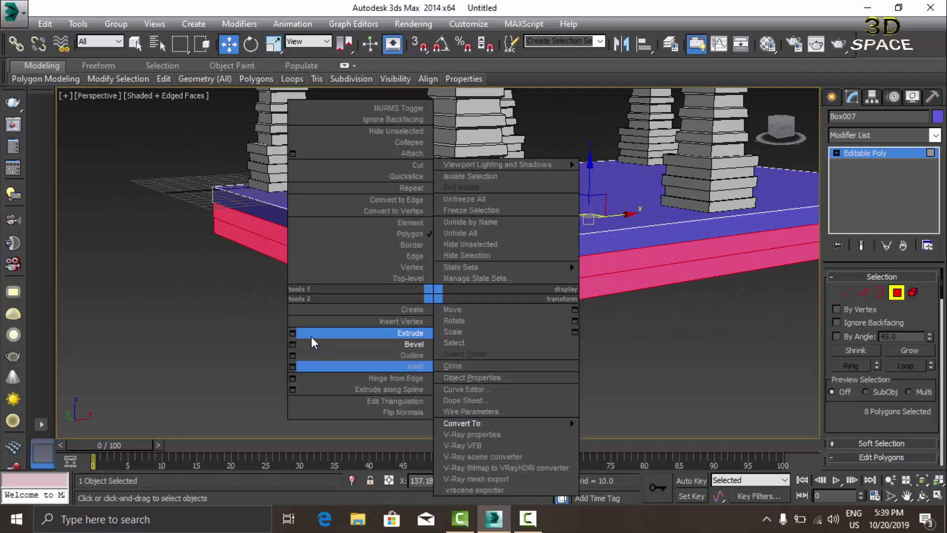
pyautogui.click(292, 333)
pyautogui.scroll(2, 354, 328)
pyautogui.scroll(3, 354, 329)
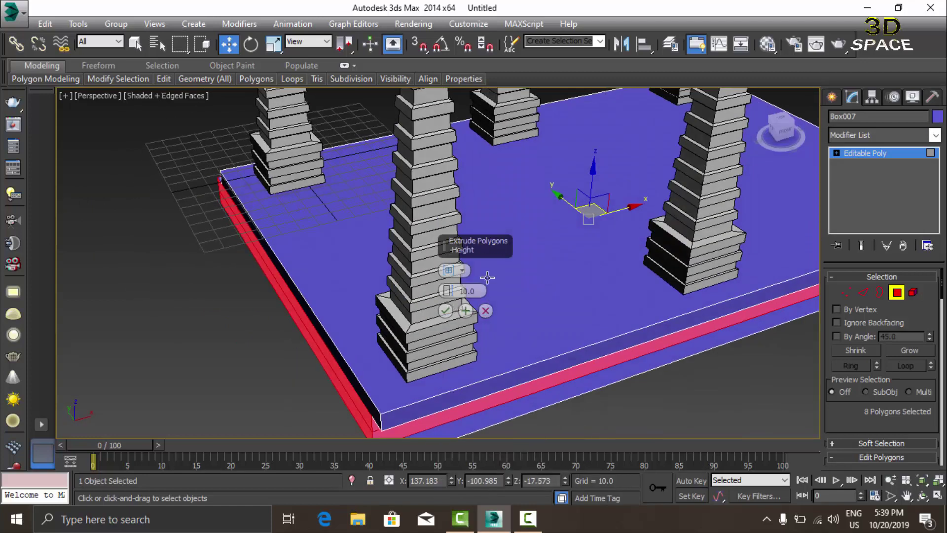
pyautogui.click(449, 284)
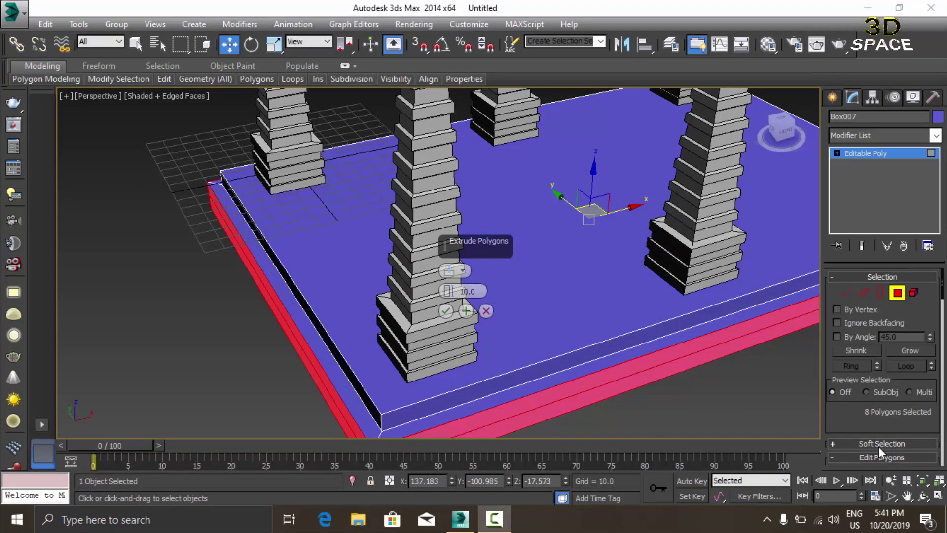
pyautogui.moveTo(447, 291); pyautogui.dragTo(444, 251)
pyautogui.scroll(-5, 249, 291)
pyautogui.moveTo(250, 292)
pyautogui.keyDown('alt'); pyautogui.mouseDown(button='middle')
pyautogui.moveTo(302, 330)
pyautogui.moveTo(391, 281)
pyautogui.moveTo(408, 192)
pyautogui.moveTo(402, 263)
pyautogui.mouseUp(button='middle'); pyautogui.keyUp('alt')
pyautogui.scroll(8, 258, 353)
pyautogui.scroll(6, 269, 295)
pyautogui.click(445, 311)
# Select the lower band faces and extrude them outward again by the same amount.
pyautogui.click(402, 263)
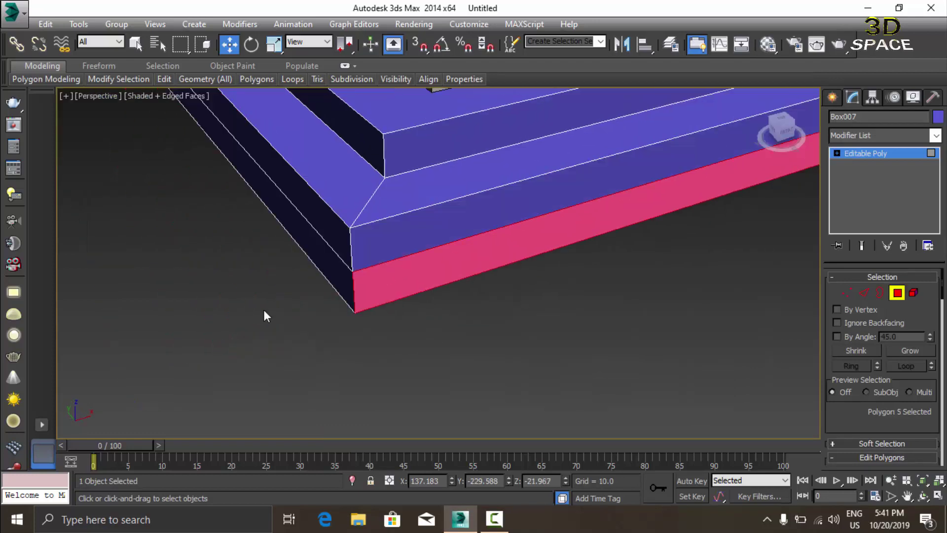
pyautogui.keyDown('ctrl'); pyautogui.click(313, 250); pyautogui.keyUp('ctrl')
pyautogui.rightClick(309, 246)
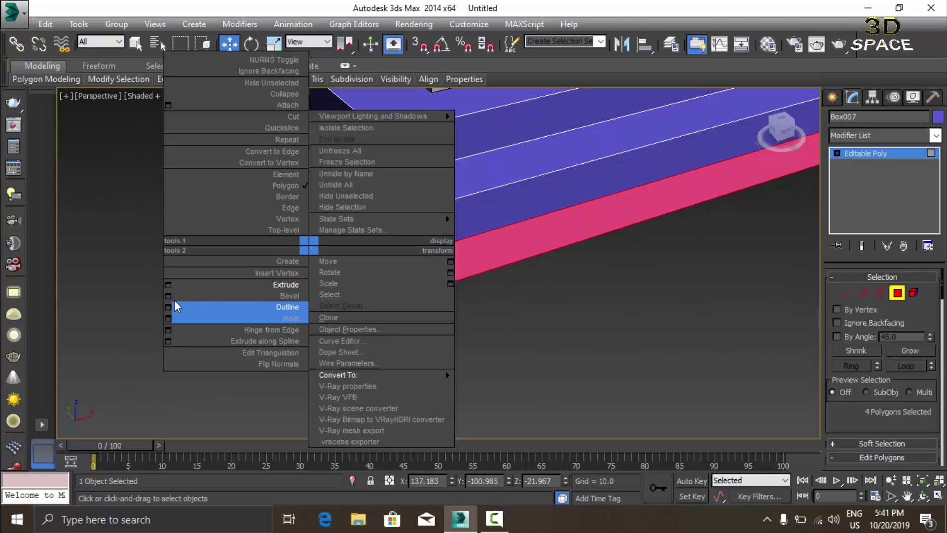
pyautogui.click(168, 286)
pyautogui.keyDown('alt'); pyautogui.moveTo(348, 323); pyautogui.dragTo(296, 296, button='middle'); pyautogui.keyUp('alt')
pyautogui.scroll(3, 365, 325)
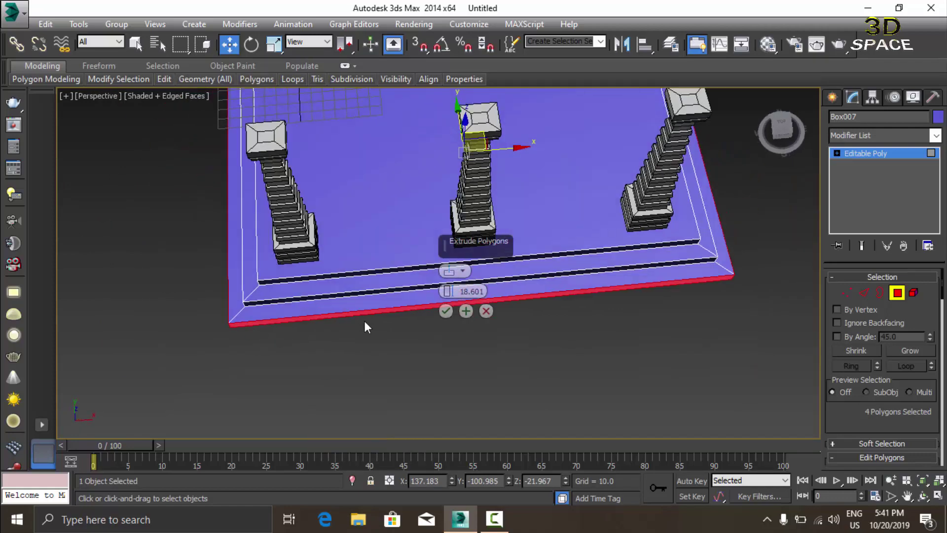
pyautogui.click(441, 312)
# Leave Polygon mode and Shift-drag an independent copy of the stepped base above the columns.
pyautogui.click(898, 293)
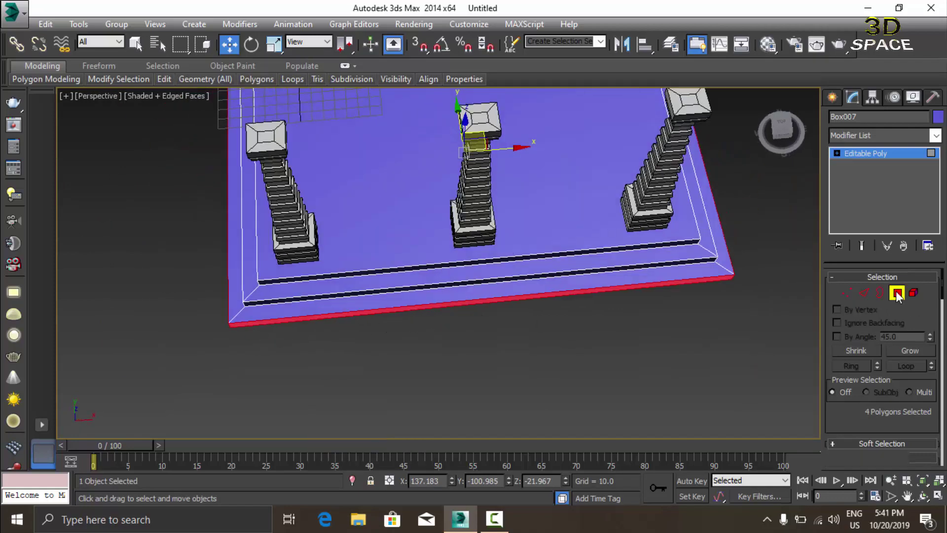
pyautogui.moveTo(769, 306)
pyautogui.keyDown('alt'); pyautogui.mouseDown(button='middle')
pyautogui.moveTo(622, 295)
pyautogui.moveTo(607, 238)
pyautogui.moveTo(534, 253)
pyautogui.mouseUp(button='middle'); pyautogui.keyUp('alt')
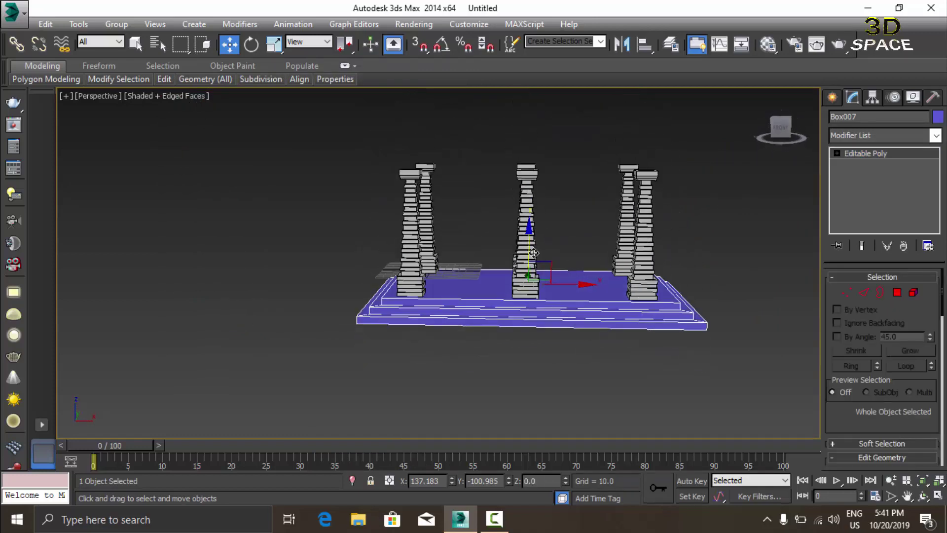
pyautogui.keyDown('shift'); pyautogui.moveTo(529, 244); pyautogui.dragTo(522, 185); pyautogui.keyUp('shift')
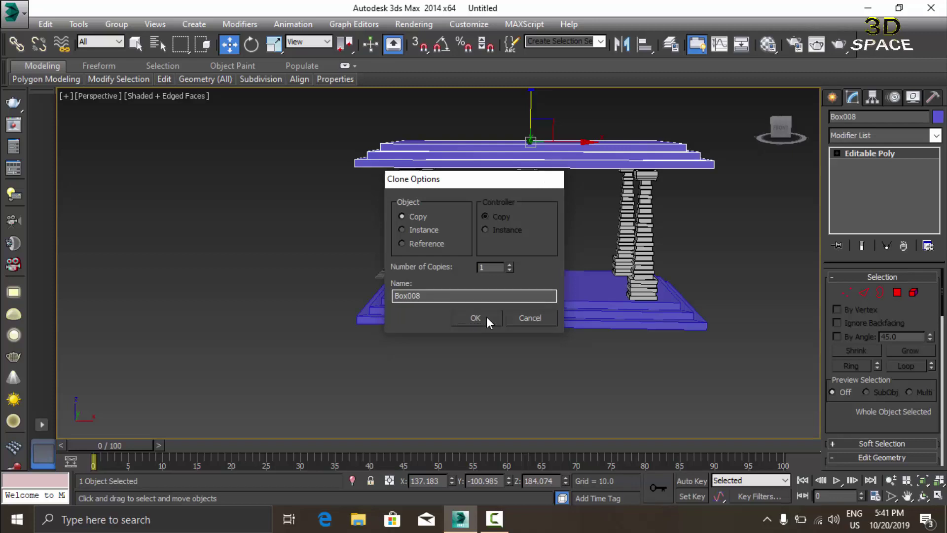
pyautogui.click(486, 316)
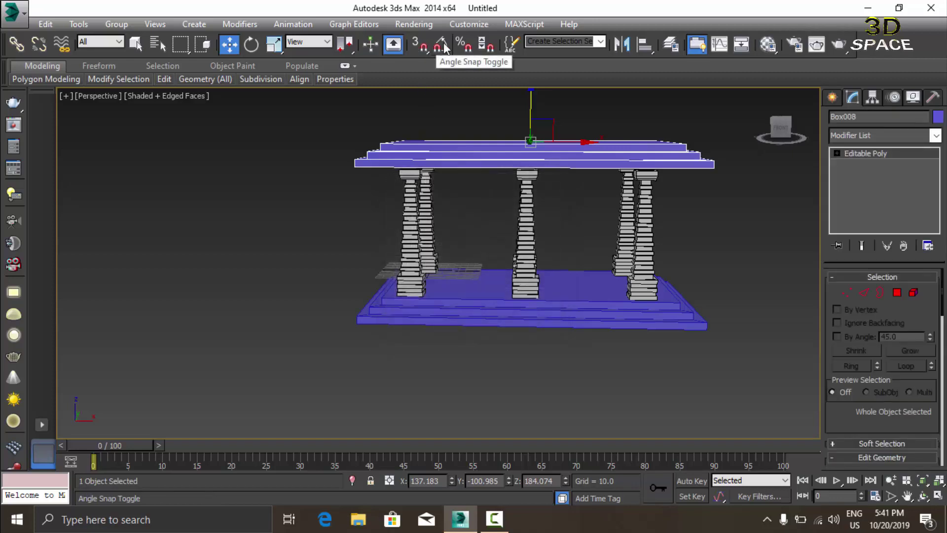
# Turn on Angle Snap and bring up its settings to use a 90° step.
pyautogui.moveTo(423, 86); pyautogui.dragTo(391, 178, button='middle')
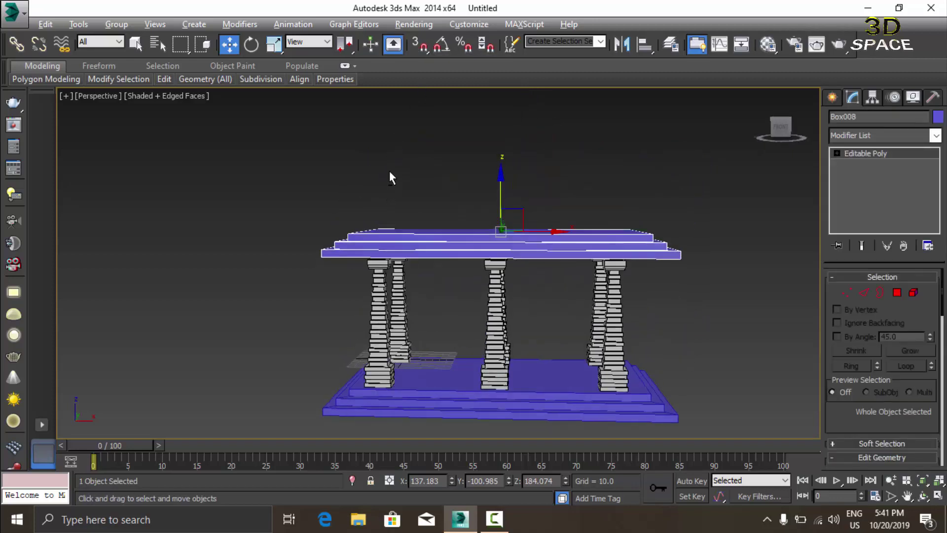
pyautogui.click(436, 49)
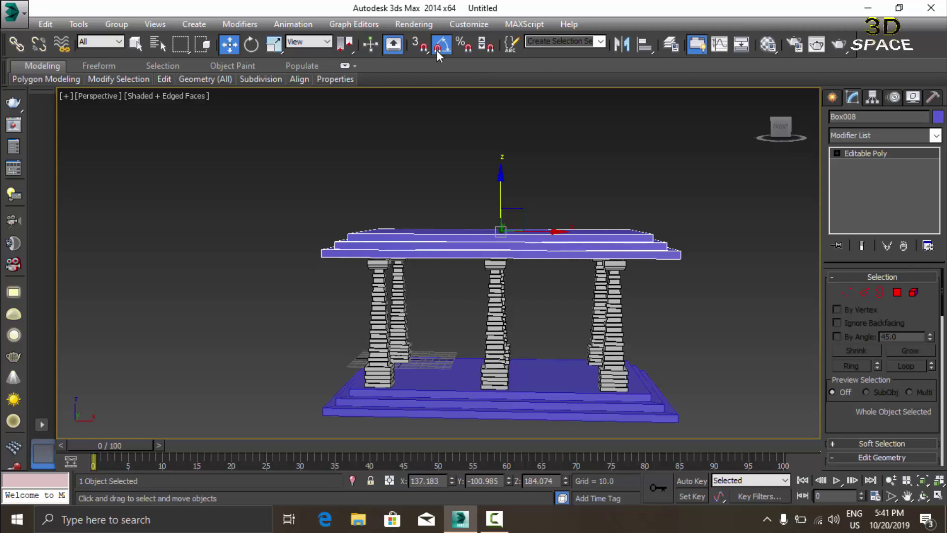
pyautogui.rightClick(437, 49)
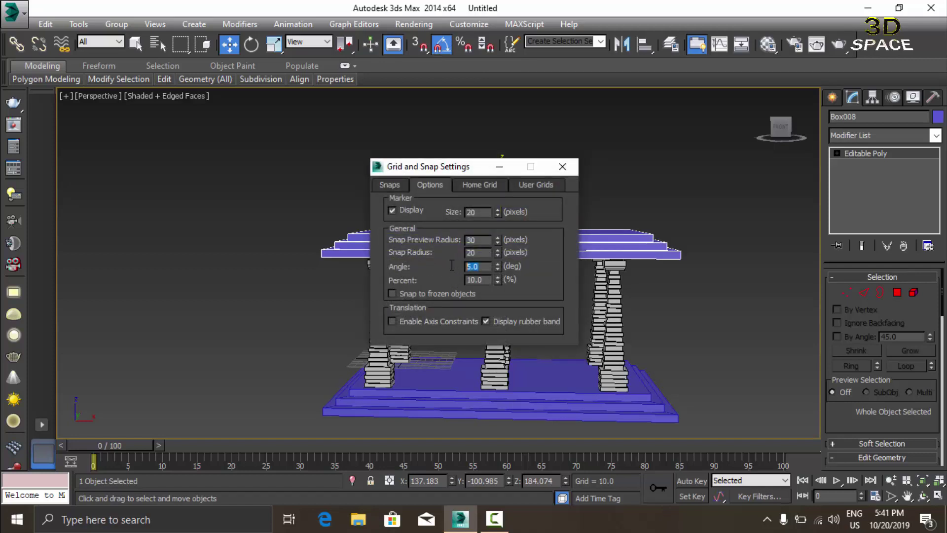
# Flip the roof copy Box008 upside down by rotating it 180°.
pyautogui.click(568, 169)
pyautogui.click(251, 45)
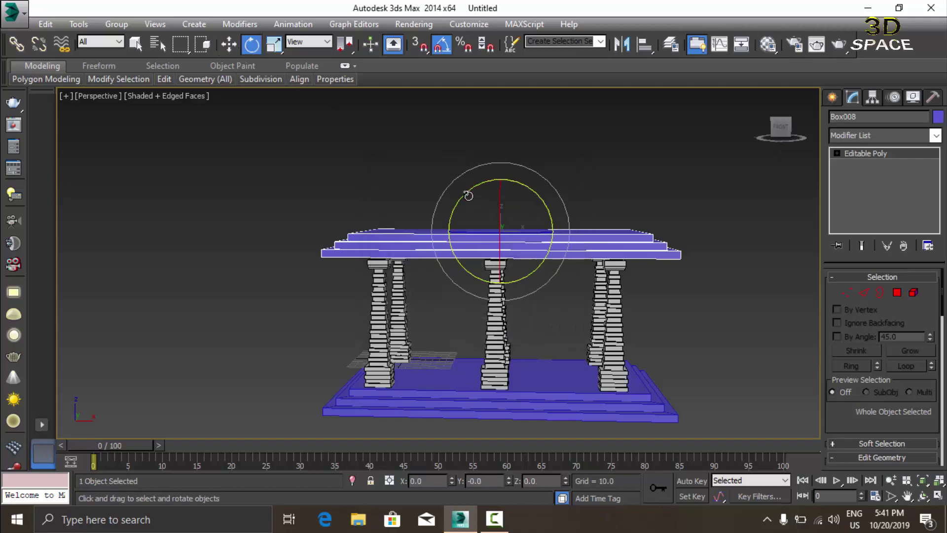
pyautogui.moveTo(470, 195); pyautogui.dragTo(503, 254)
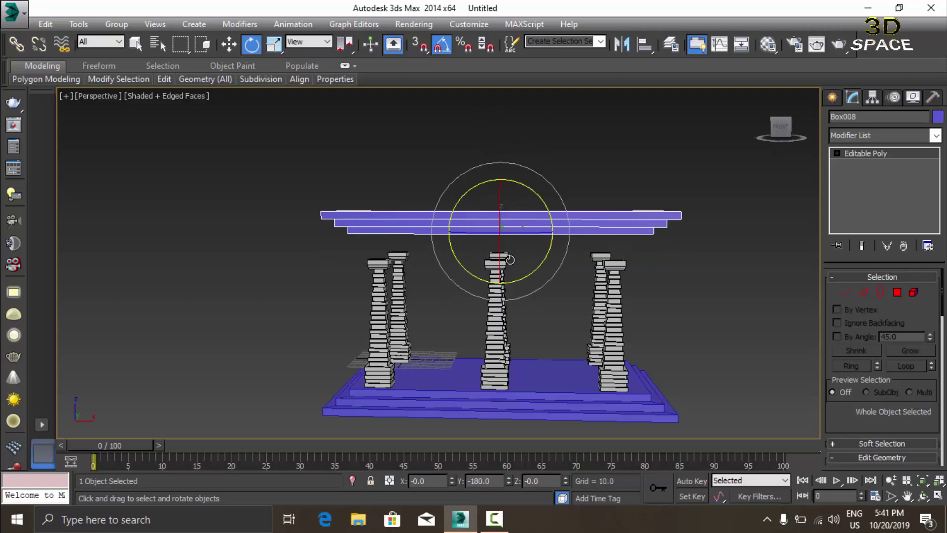
# In Front view, lower Box008 onto the column tops, then select all objects.
pyautogui.press('f')
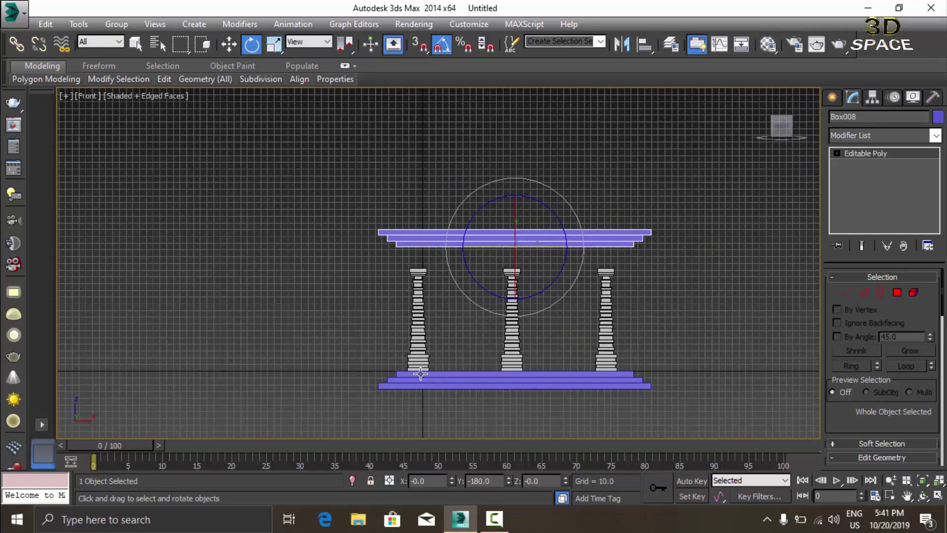
pyautogui.press('w')
pyautogui.scroll(4, 492, 231)
pyautogui.moveTo(541, 229); pyautogui.dragTo(544, 274)
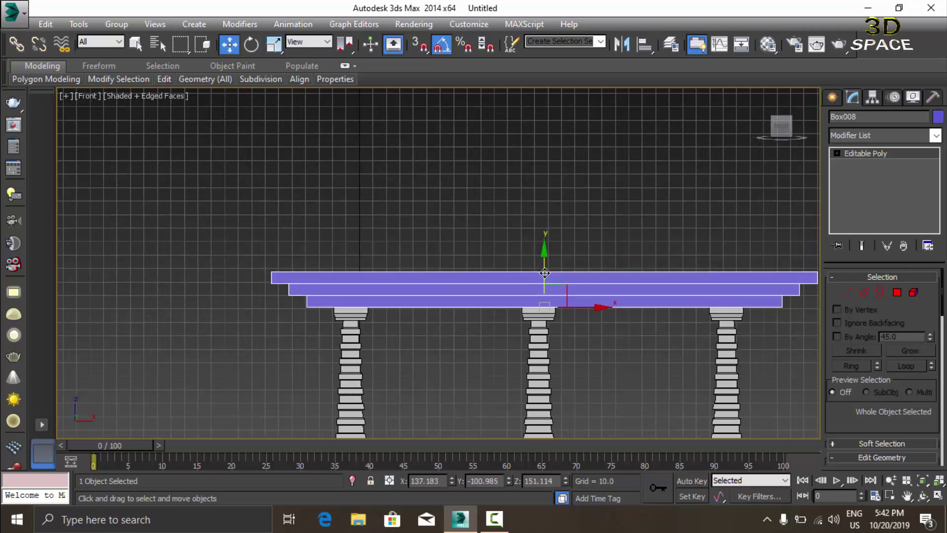
pyautogui.press('p')
pyautogui.scroll(-5, 543, 271)
pyautogui.moveTo(543, 271)
pyautogui.keyDown('alt'); pyautogui.mouseDown(button='middle')
pyautogui.moveTo(503, 295)
pyautogui.moveTo(586, 236)
pyautogui.mouseUp(button='middle'); pyautogui.keyUp('alt')
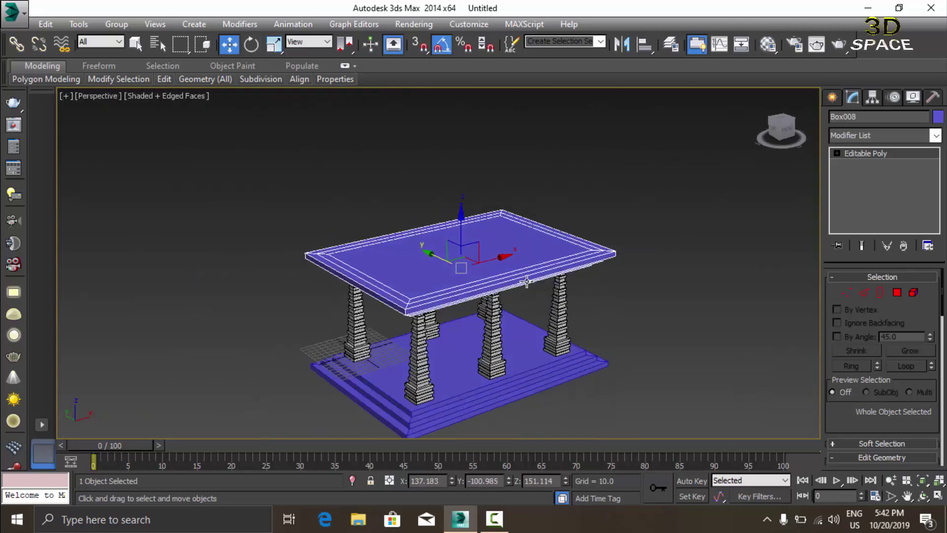
pyautogui.hotkey('ctrl', 'a')
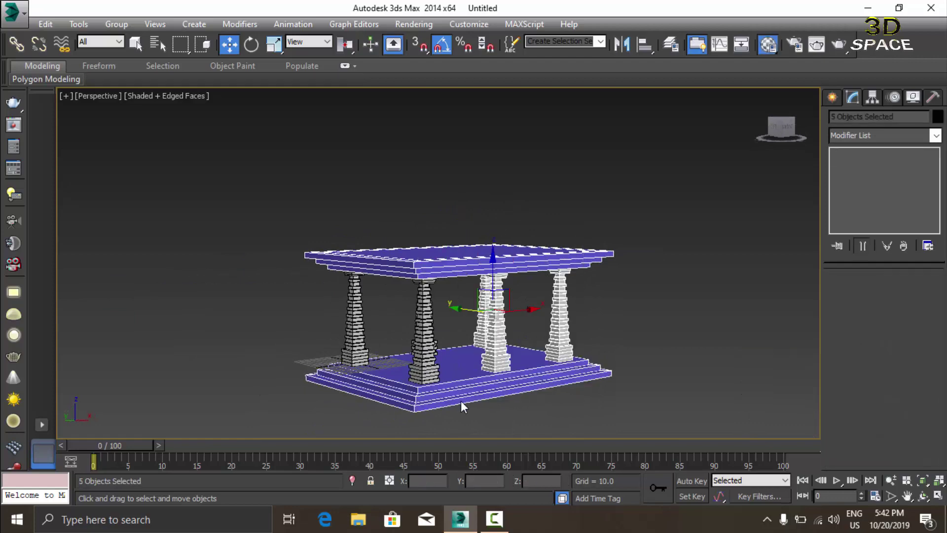
# Assign the grey 01 - Default material to all five pavilion objects, then deselect them.
pyautogui.press('m')
pyautogui.click(598, 215)
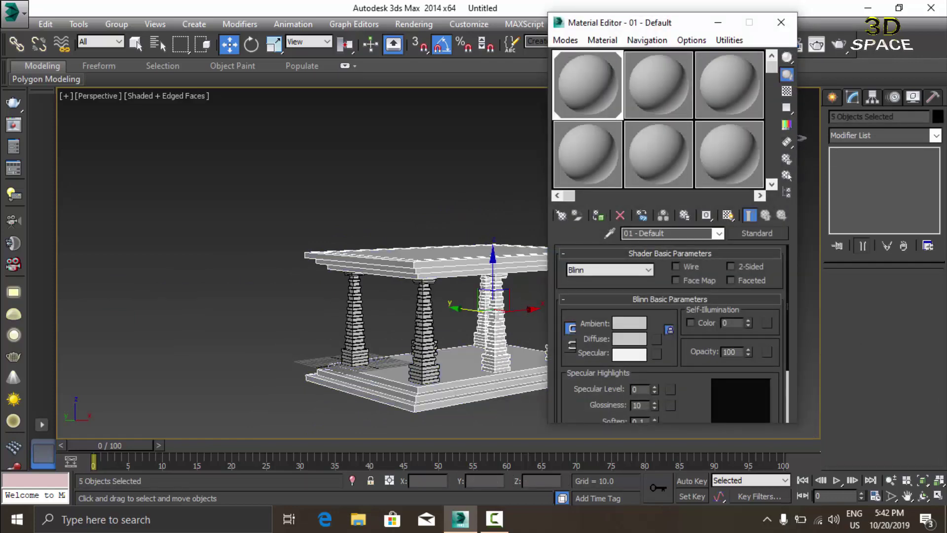
pyautogui.click(938, 117)
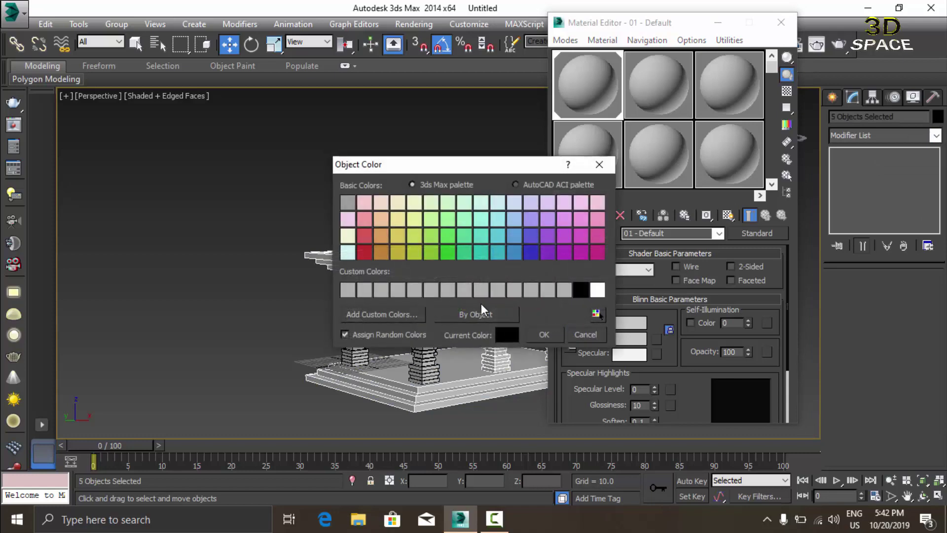
pyautogui.click(542, 332)
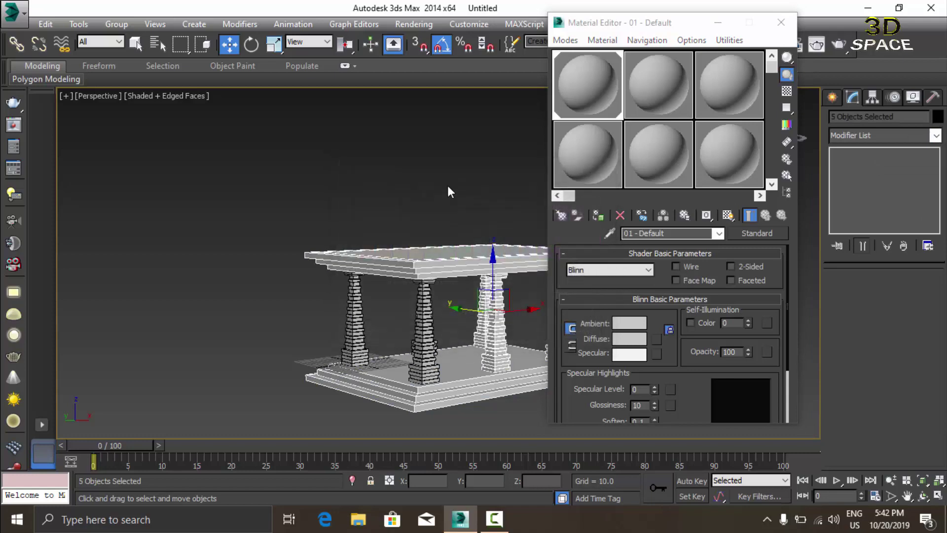
pyautogui.click(447, 186)
pyautogui.click(780, 23)
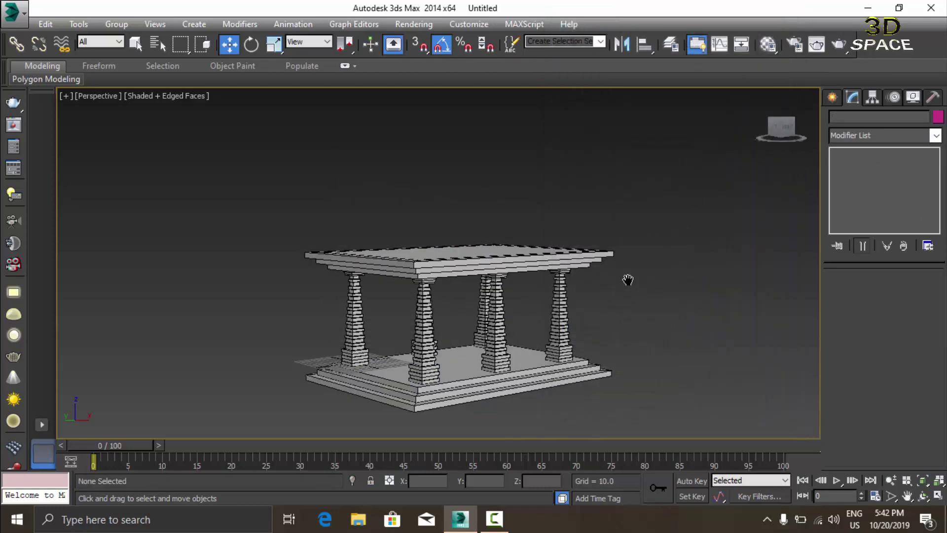
pyautogui.keyDown('alt'); pyautogui.moveTo(626, 277); pyautogui.dragTo(527, 279, button='middle'); pyautogui.keyUp('alt')
pyautogui.scroll(5, 523, 278)
pyautogui.scroll(-2, 508, 289)
pyautogui.scroll(-3, 468, 290)
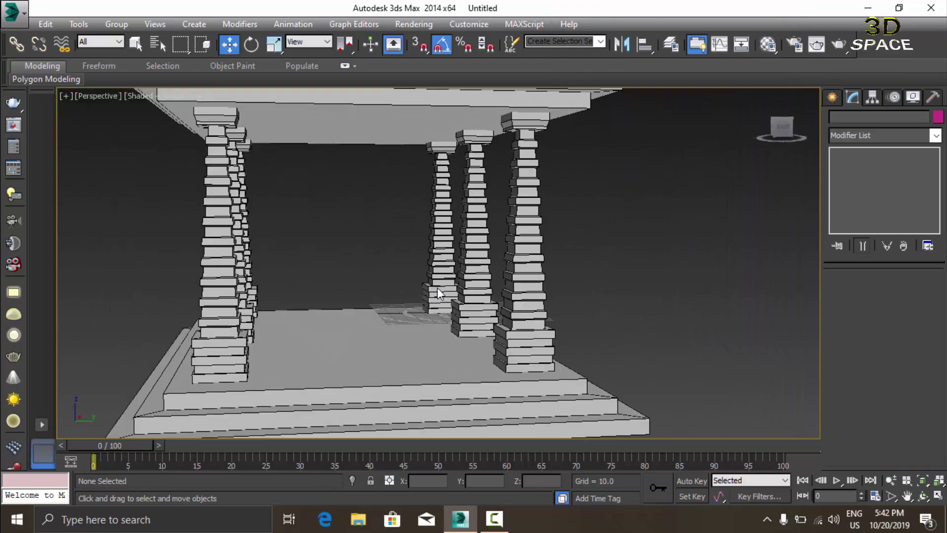
pyautogui.scroll(-4, 458, 295)
pyautogui.moveTo(475, 297)
pyautogui.keyDown('alt'); pyautogui.mouseDown(button='middle')
pyautogui.moveTo(514, 277)
pyautogui.moveTo(448, 296)
pyautogui.moveTo(493, 336)
pyautogui.moveTo(526, 344)
pyautogui.moveTo(567, 325)
pyautogui.mouseUp(button='middle'); pyautogui.keyUp('alt')
pyautogui.scroll(5, 515, 272)
pyautogui.scroll(-5, 493, 291)
pyautogui.scroll(6, 441, 319)
pyautogui.scroll(-5, 441, 321)
pyautogui.scroll(2, 581, 324)
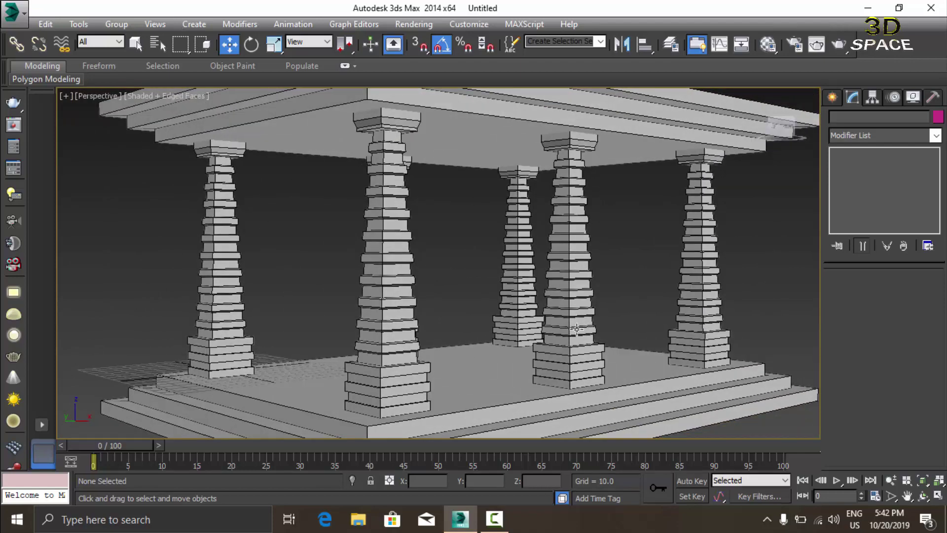
pyautogui.keyDown('alt'); pyautogui.moveTo(576, 328); pyautogui.dragTo(583, 332, button='middle'); pyautogui.keyUp('alt')
pyautogui.scroll(5, 546, 317)
pyautogui.scroll(-2, 486, 317)
pyautogui.scroll(2, 497, 364)
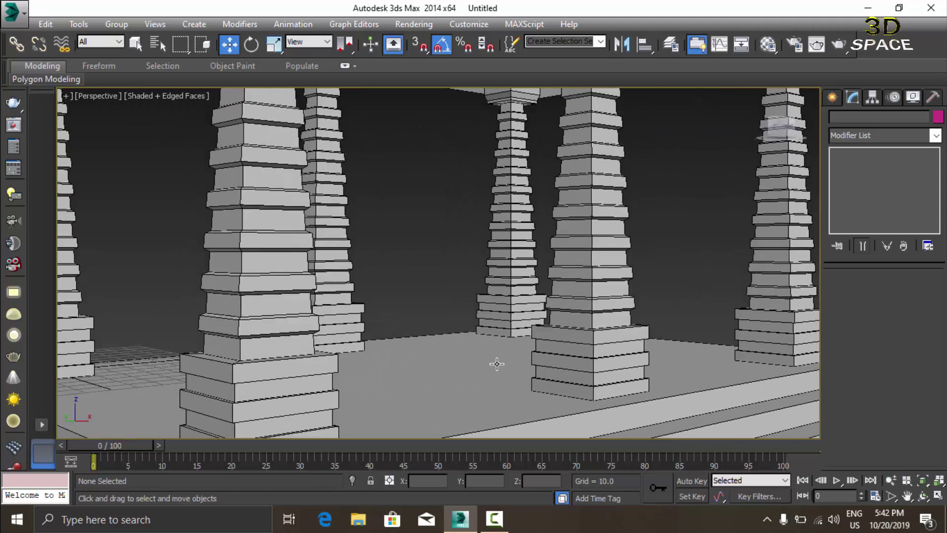
pyautogui.scroll(-5, 506, 344)
pyautogui.keyDown('alt'); pyautogui.moveTo(505, 345); pyautogui.dragTo(524, 334, button='middle'); pyautogui.keyUp('alt')
pyautogui.scroll(5, 536, 387)
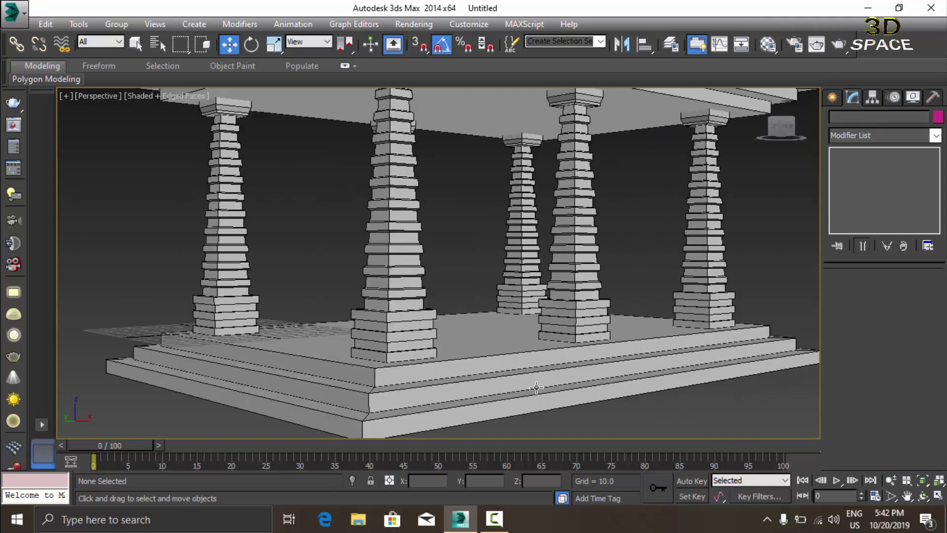
pyautogui.scroll(-5, 542, 370)
# Select Box007, enter Edge mode and pick one vertical step-corner edge.
pyautogui.click(534, 360)
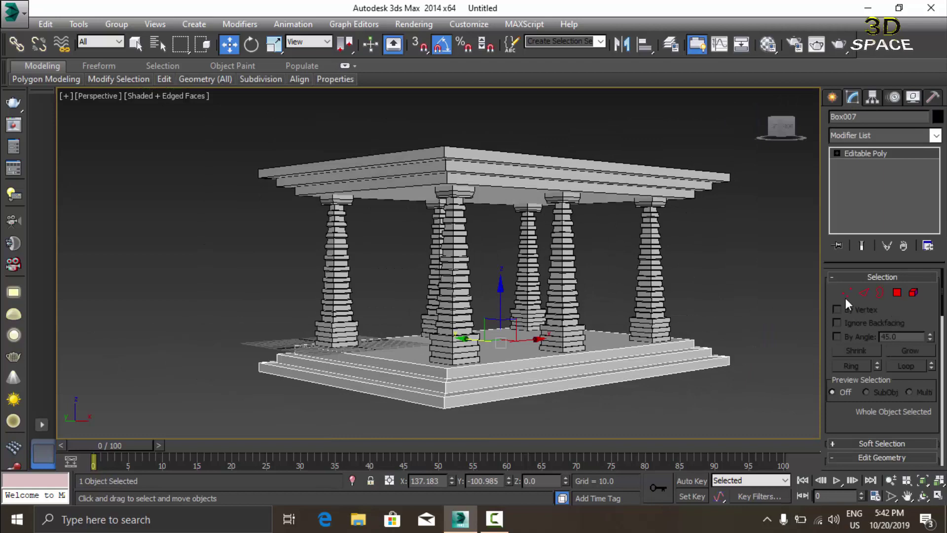
pyautogui.click(862, 293)
pyautogui.moveTo(465, 366)
pyautogui.mouseDown(button='middle')
pyautogui.moveTo(487, 354)
pyautogui.moveTo(199, 282)
pyautogui.mouseUp(button='middle')
pyautogui.scroll(5, 487, 354)
pyautogui.click(473, 357)
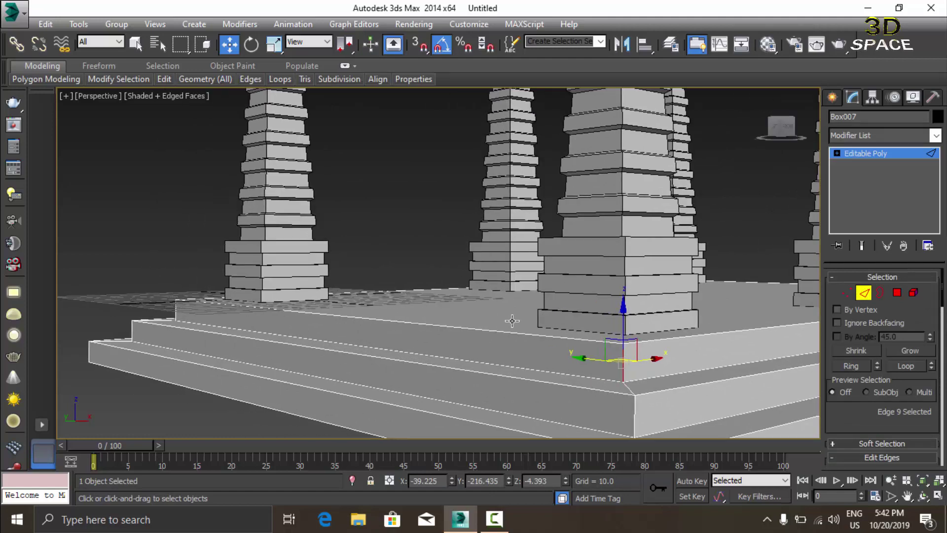
# Grow the selection with Ring to twelve vertical edges around the step corners.
pyautogui.keyDown('alt'); pyautogui.moveTo(512, 321); pyautogui.dragTo(431, 296, button='middle'); pyautogui.keyUp('alt')
pyautogui.click(851, 366)
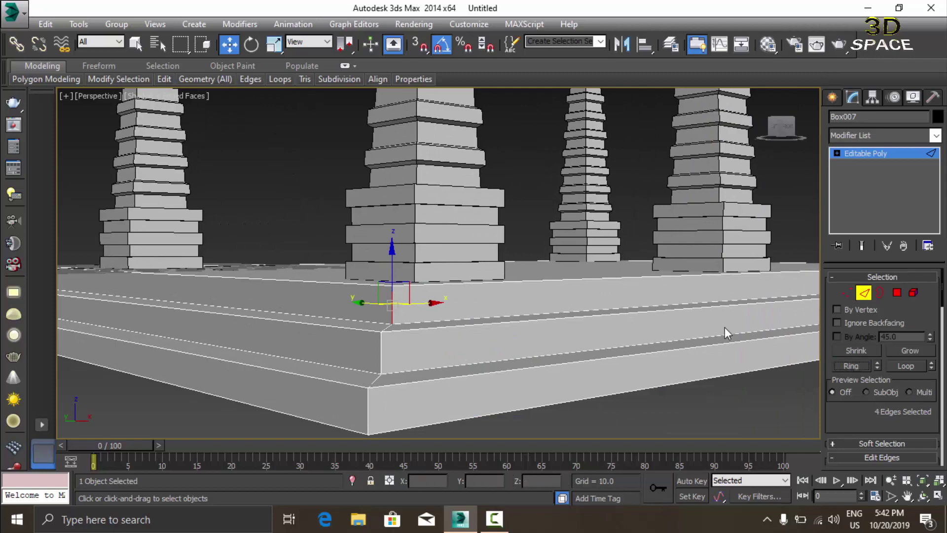
pyautogui.moveTo(724, 327)
pyautogui.keyDown('alt'); pyautogui.mouseDown(button='middle')
pyautogui.moveTo(492, 327)
pyautogui.moveTo(465, 295)
pyautogui.moveTo(585, 317)
pyautogui.moveTo(339, 296)
pyautogui.mouseUp(button='middle'); pyautogui.keyUp('alt')
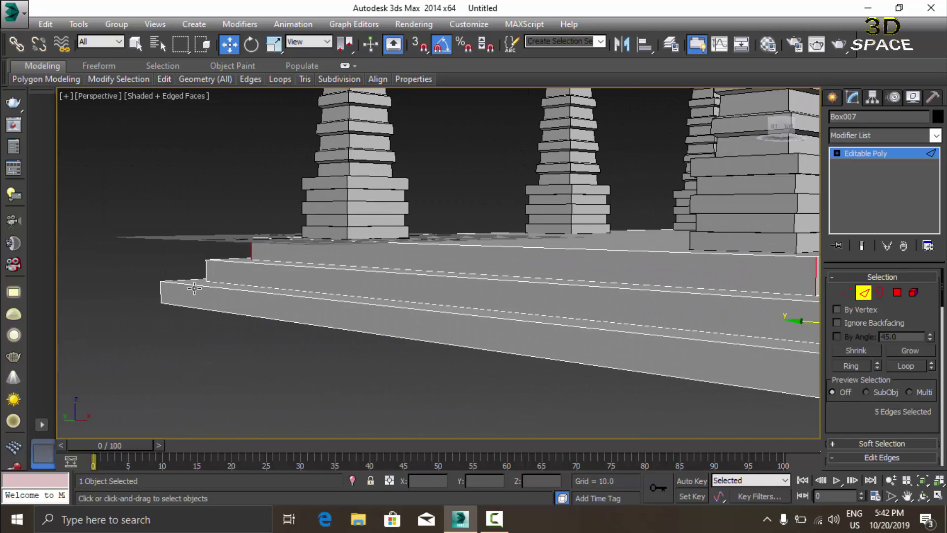
pyautogui.click(853, 368)
pyautogui.moveTo(616, 320)
pyautogui.keyDown('alt'); pyautogui.mouseDown(button='middle')
pyautogui.moveTo(503, 302)
pyautogui.moveTo(641, 330)
pyautogui.mouseUp(button='middle'); pyautogui.keyUp('alt')
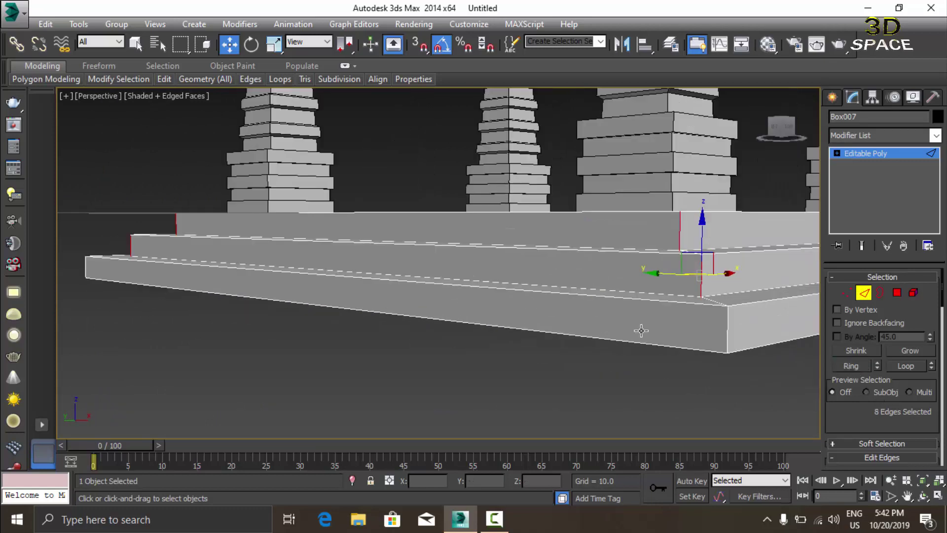
pyautogui.keyDown('ctrl'); pyautogui.click(716, 335); pyautogui.keyUp('ctrl')
pyautogui.click(841, 362)
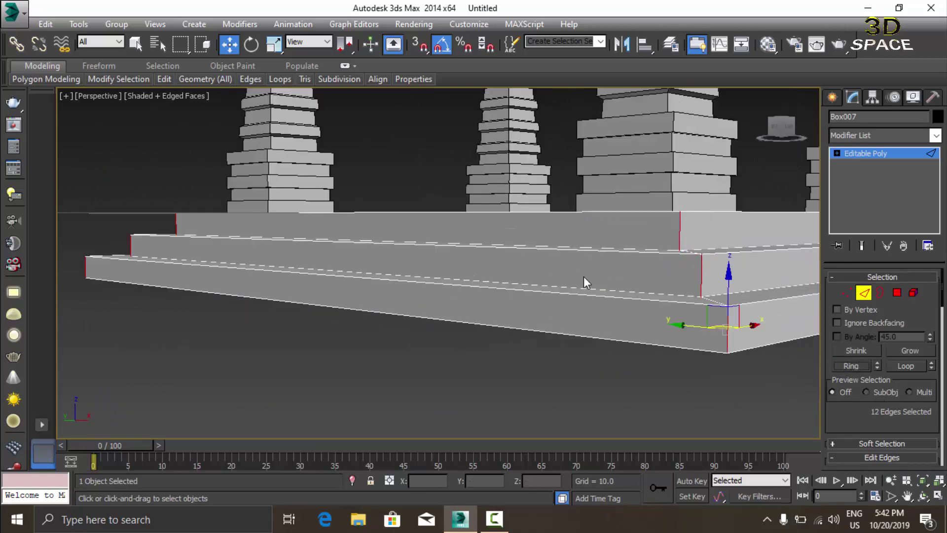
pyautogui.rightClick(584, 276)
# Connect the twelve edges with slide -37, adding a horizontal loop along every riser.
pyautogui.click(439, 320)
pyautogui.moveTo(452, 314); pyautogui.dragTo(483, 401)
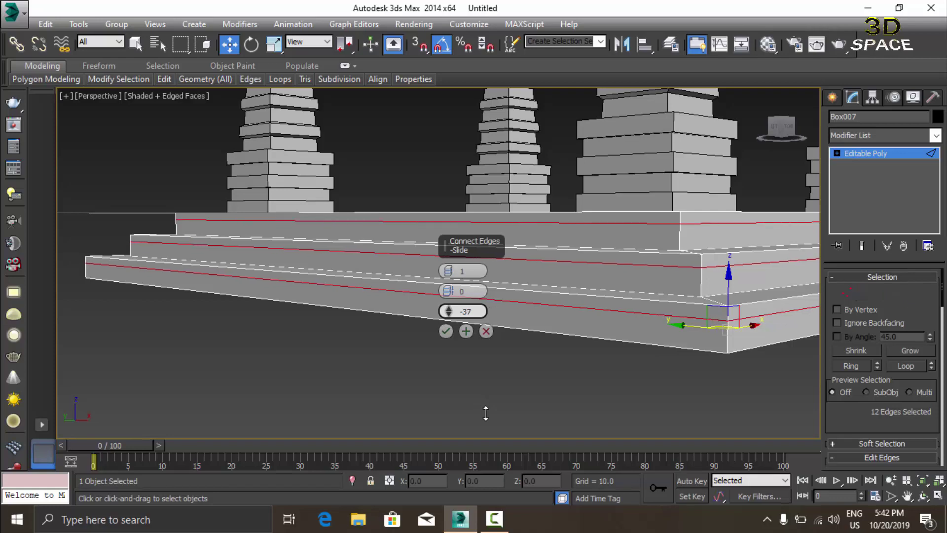
pyautogui.moveTo(483, 401); pyautogui.dragTo(486, 412)
pyautogui.click(447, 331)
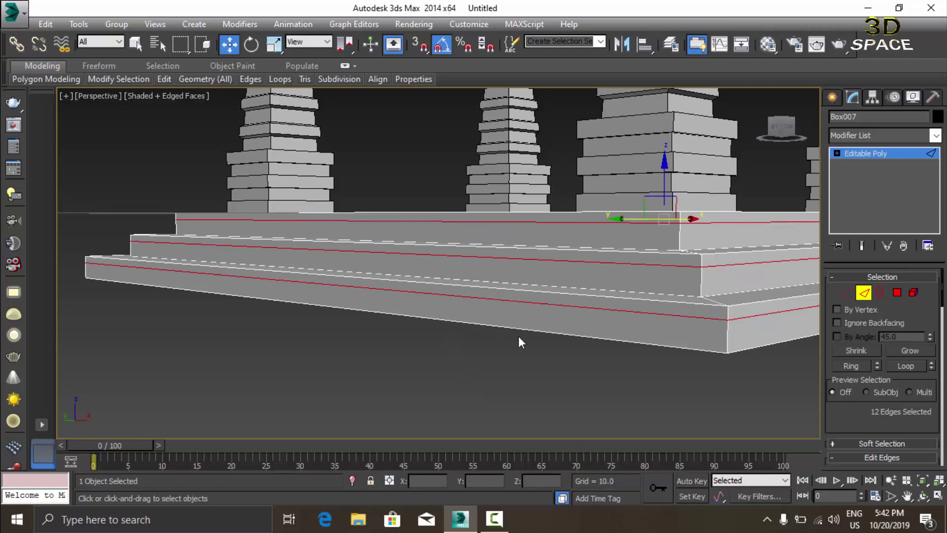
pyautogui.keyDown('alt'); pyautogui.moveTo(517, 339); pyautogui.dragTo(425, 329, button='middle'); pyautogui.keyUp('alt')
pyautogui.scroll(3, 424, 330)
pyautogui.scroll(3, 371, 299)
pyautogui.scroll(-5, 392, 300)
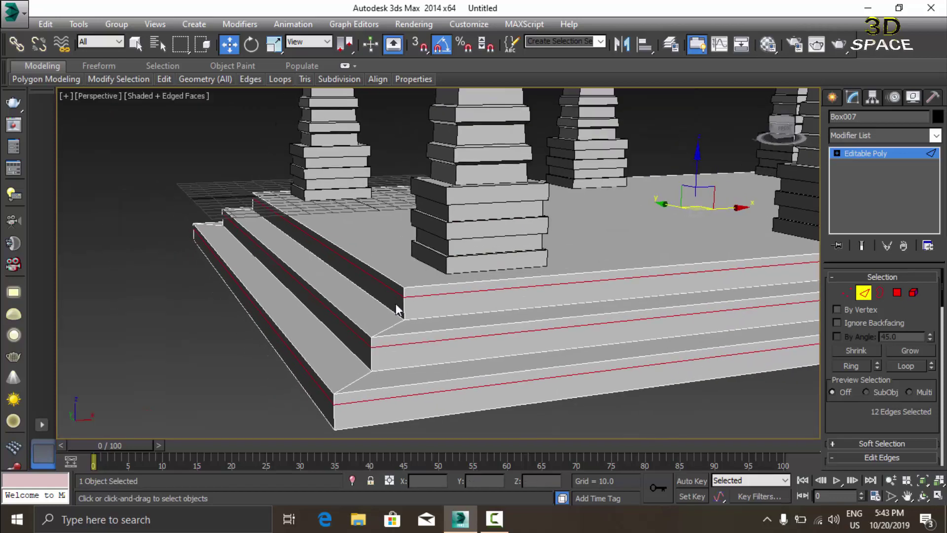
pyautogui.scroll(2, 422, 291)
pyautogui.scroll(3, 378, 258)
pyautogui.scroll(-3, 379, 258)
pyautogui.moveTo(378, 258); pyautogui.dragTo(431, 261, button='middle')
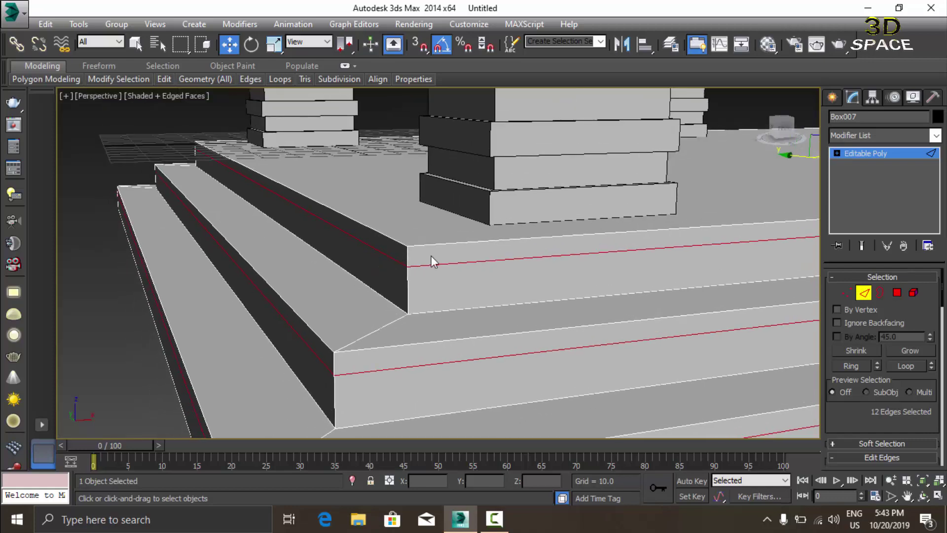
# In Polygon mode, select the upper riser strips on all twelve step faces.
pyautogui.click(897, 292)
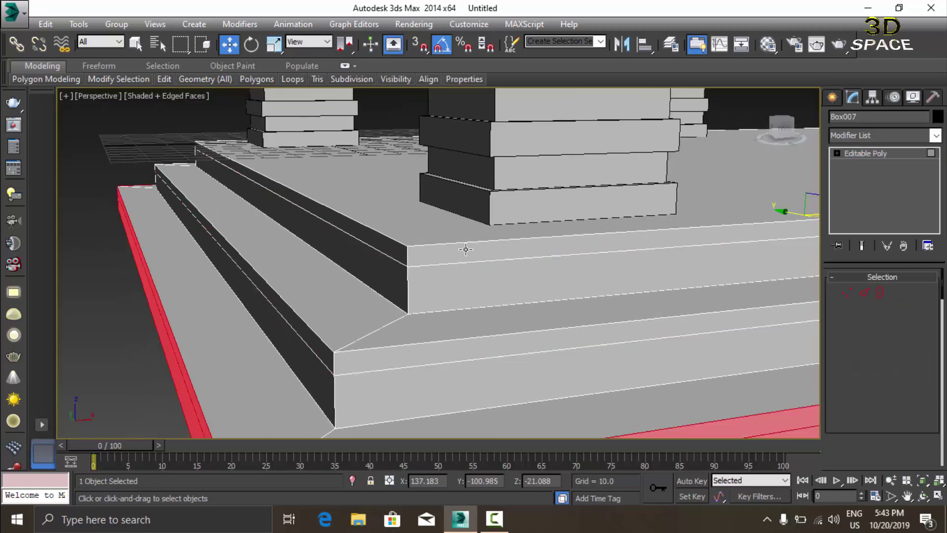
pyautogui.click(415, 254)
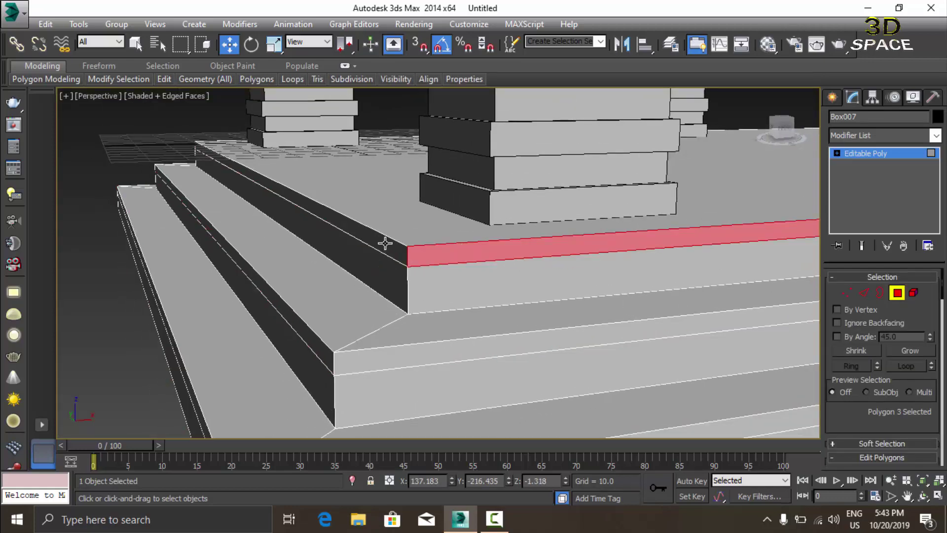
pyautogui.keyDown('ctrl'); pyautogui.click(386, 243); pyautogui.keyUp('ctrl')
pyautogui.moveTo(385, 243); pyautogui.dragTo(412, 233, button='middle')
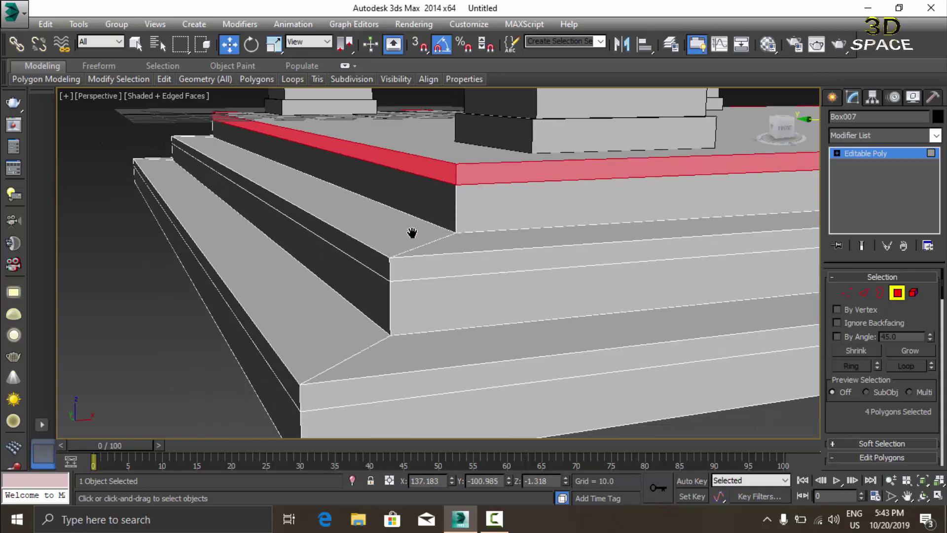
pyautogui.keyDown('ctrl'); pyautogui.click(422, 262); pyautogui.keyUp('ctrl')
pyautogui.keyDown('ctrl'); pyautogui.click(376, 264); pyautogui.keyUp('ctrl')
pyautogui.moveTo(376, 263); pyautogui.dragTo(393, 234, button='middle')
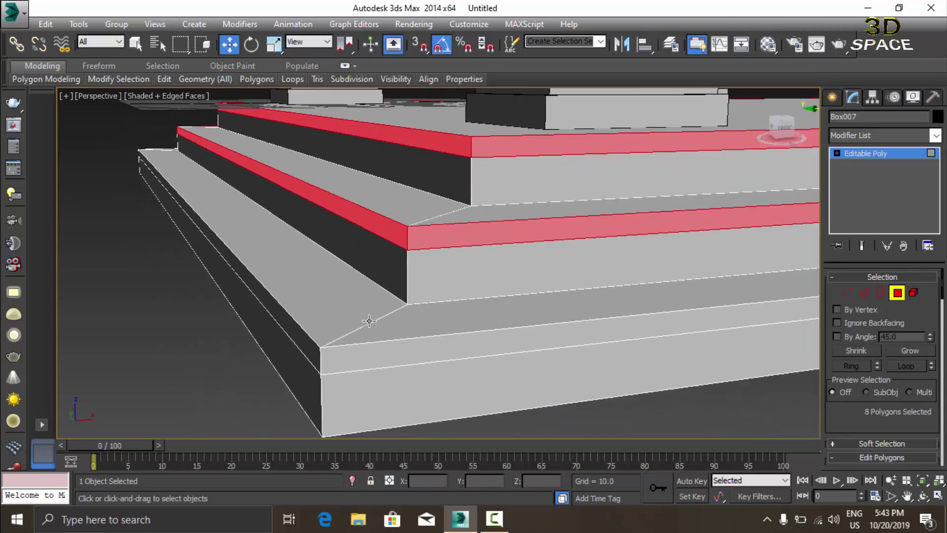
pyautogui.keyDown('ctrl'); pyautogui.click(363, 357); pyautogui.keyUp('ctrl')
pyautogui.keyDown('ctrl'); pyautogui.click(312, 348); pyautogui.keyUp('ctrl')
# Extrude the selected strips as a Group with height 4.718.
pyautogui.rightClick(310, 304)
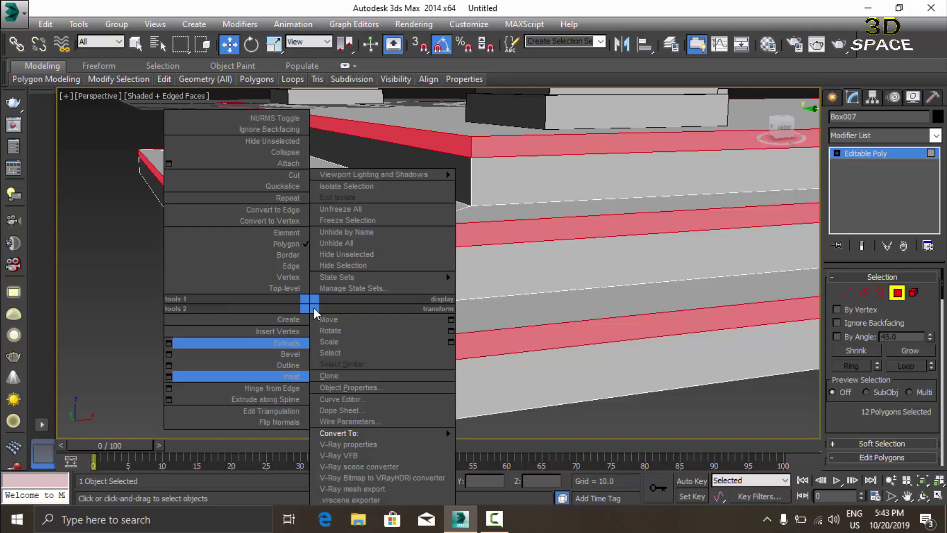
pyautogui.click(169, 342)
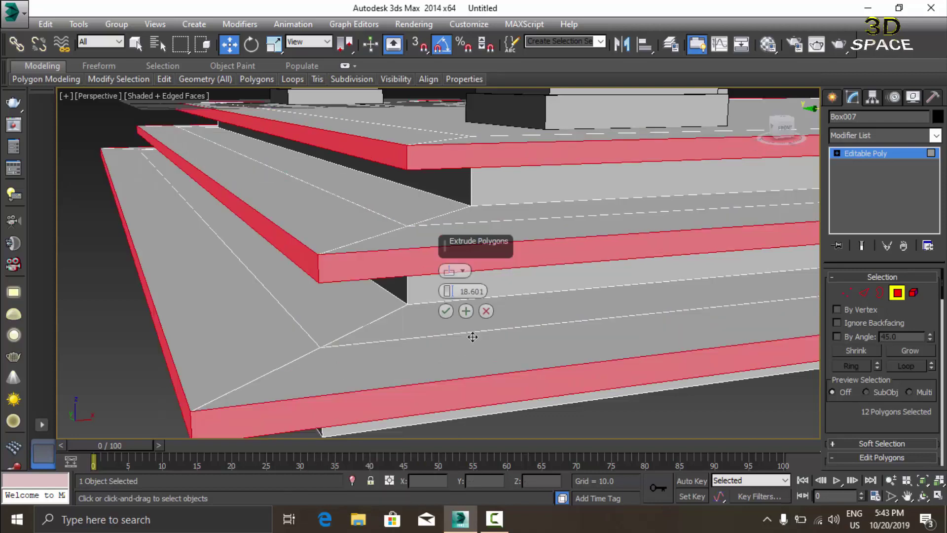
pyautogui.click(449, 271)
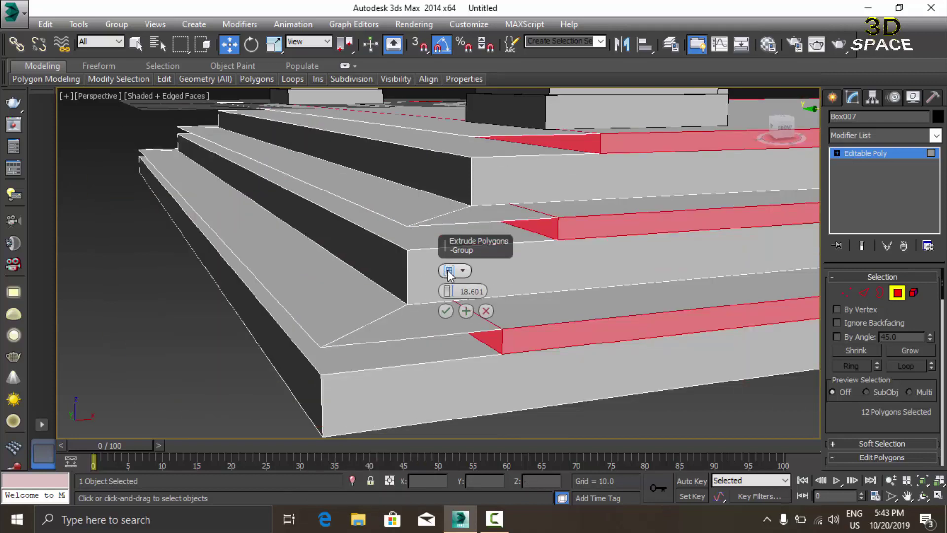
pyautogui.click(449, 271)
pyautogui.moveTo(449, 291); pyautogui.dragTo(466, 353)
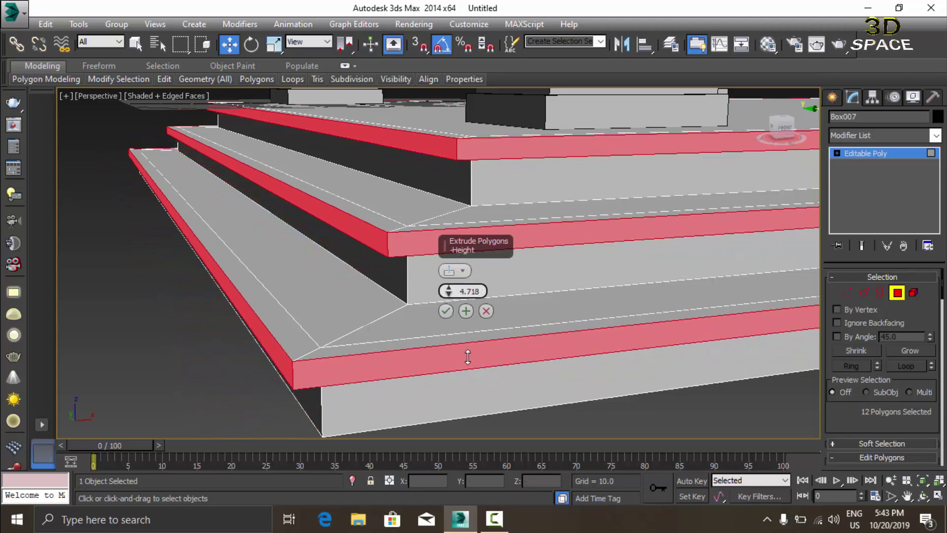
pyautogui.press('Return')
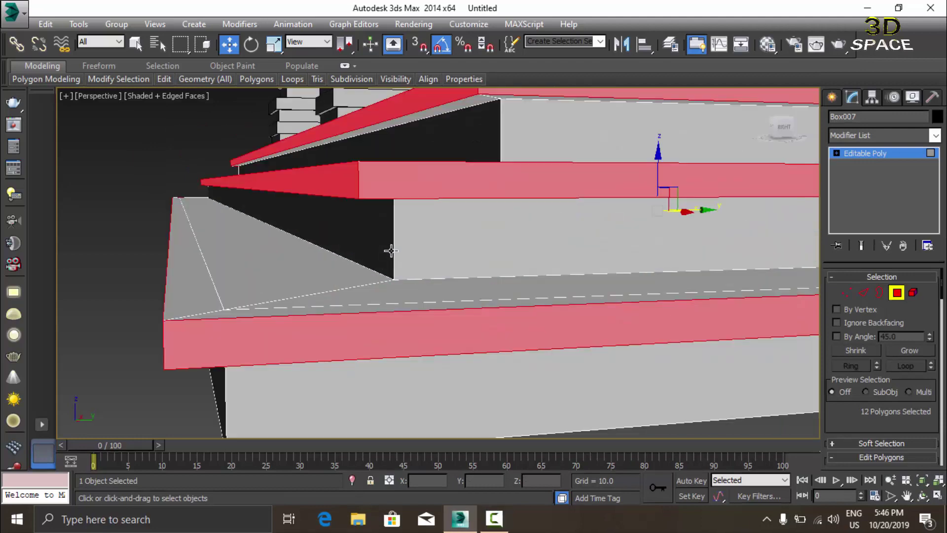
# In Edge mode, select the top and bottom edge loops of every step ledge (24 edges).
pyautogui.click(864, 293)
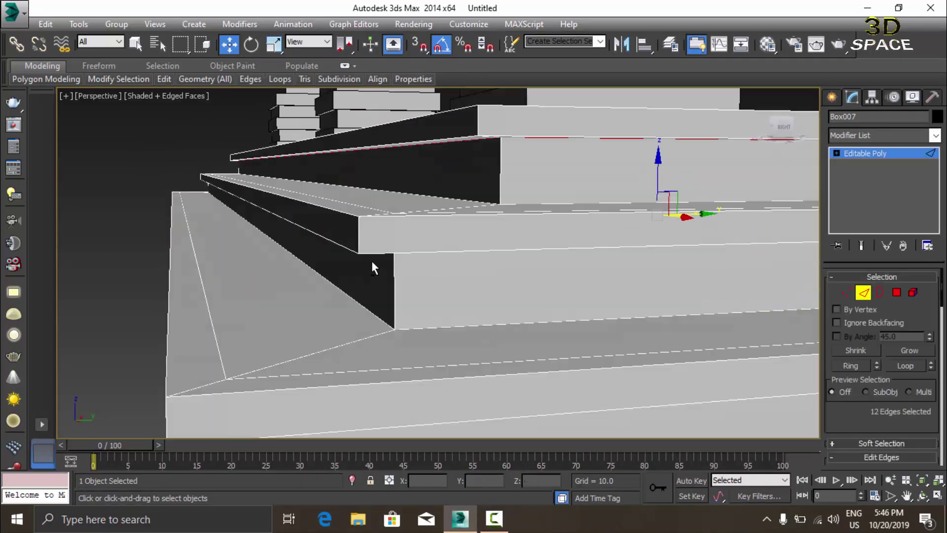
pyautogui.keyDown('alt'); pyautogui.moveTo(425, 238); pyautogui.dragTo(490, 284, button='middle'); pyautogui.keyUp('alt')
pyautogui.click(480, 292)
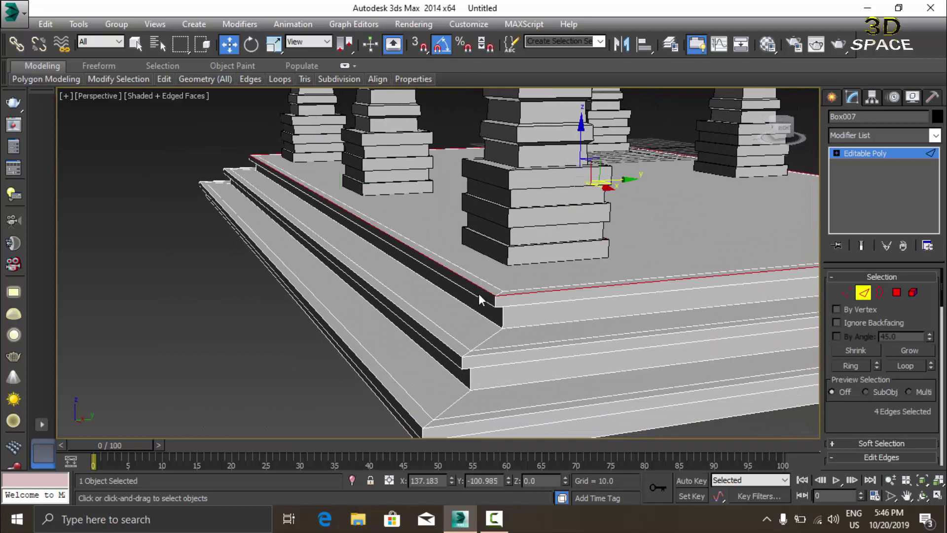
pyautogui.scroll(6, 478, 302)
pyautogui.scroll(-4, 478, 302)
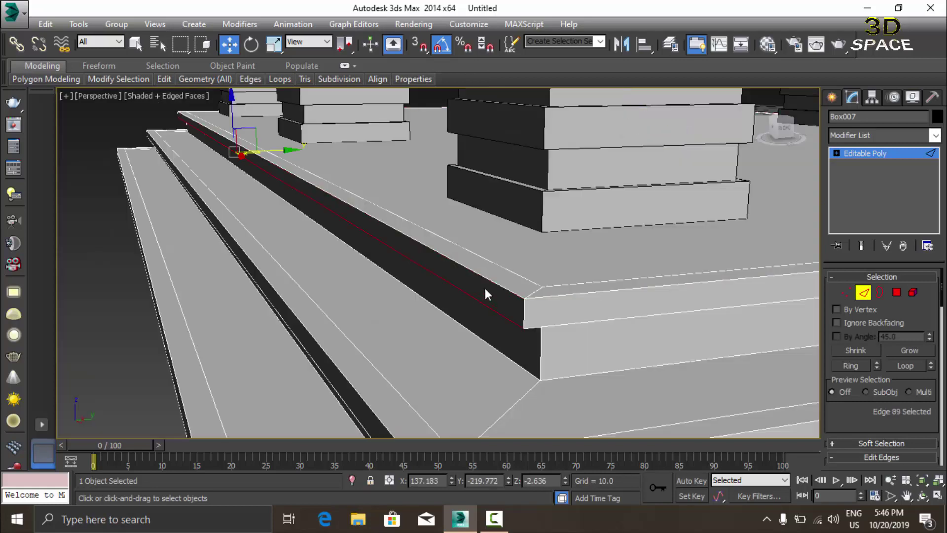
pyautogui.doubleClick(487, 282)
pyautogui.keyDown('ctrl'); pyautogui.doubleClick(489, 306); pyautogui.keyUp('ctrl')
pyautogui.keyDown('alt'); pyautogui.moveTo(488, 305); pyautogui.dragTo(425, 311, button='middle'); pyautogui.keyUp('alt')
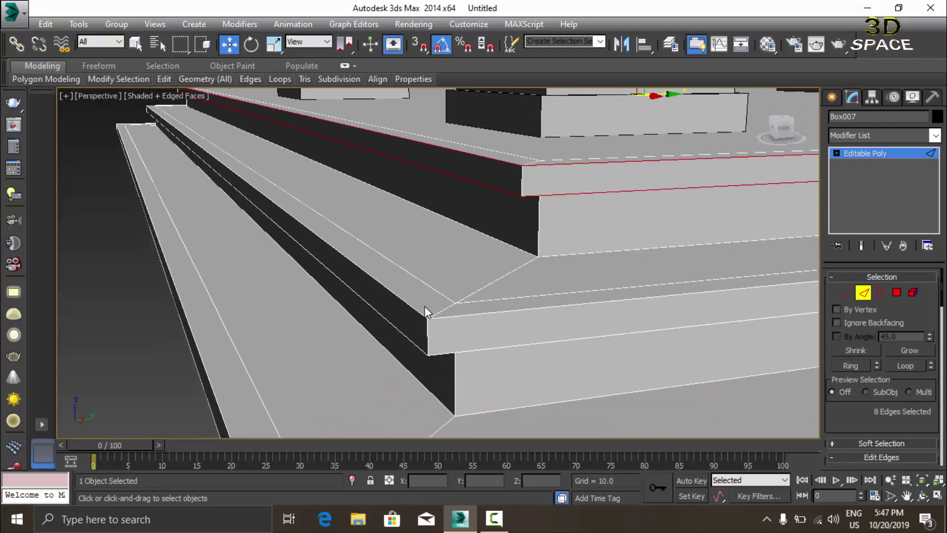
pyautogui.keyDown('ctrl'); pyautogui.doubleClick(409, 308); pyautogui.keyUp('ctrl')
pyautogui.keyDown('ctrl'); pyautogui.click(407, 330); pyautogui.keyUp('ctrl')
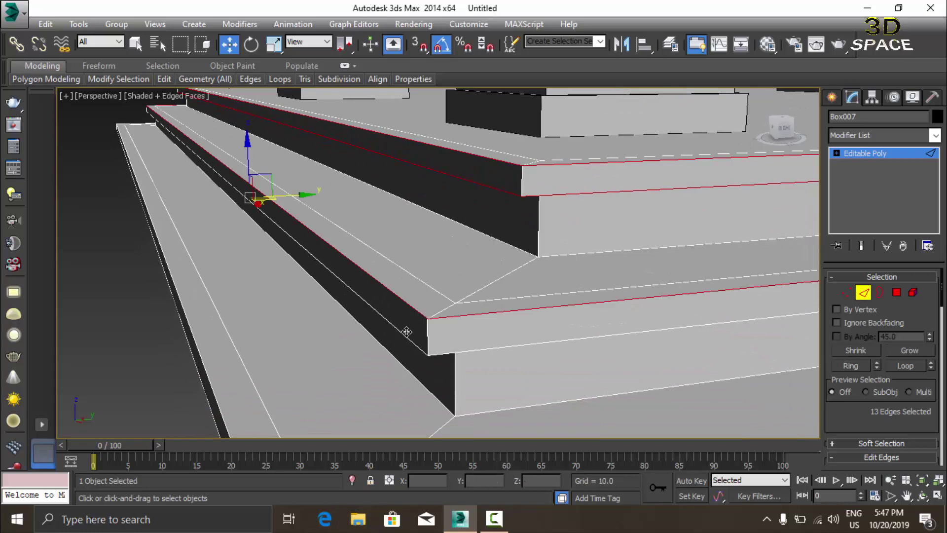
pyautogui.keyDown('ctrl'); pyautogui.doubleClick(402, 335); pyautogui.keyUp('ctrl')
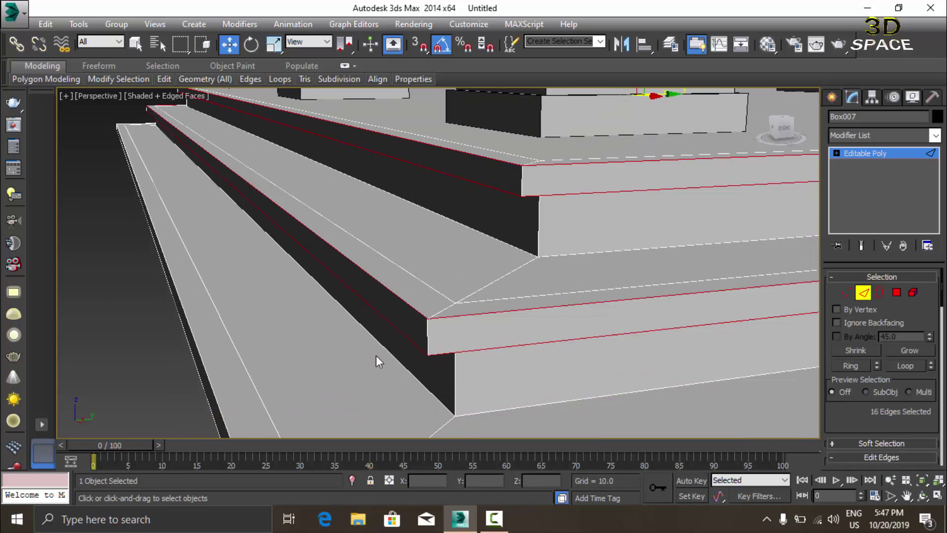
pyautogui.keyDown('alt'); pyautogui.moveTo(376, 360); pyautogui.dragTo(393, 288, button='middle'); pyautogui.keyUp('alt')
pyautogui.keyDown('ctrl'); pyautogui.doubleClick(331, 175); pyautogui.keyUp('ctrl')
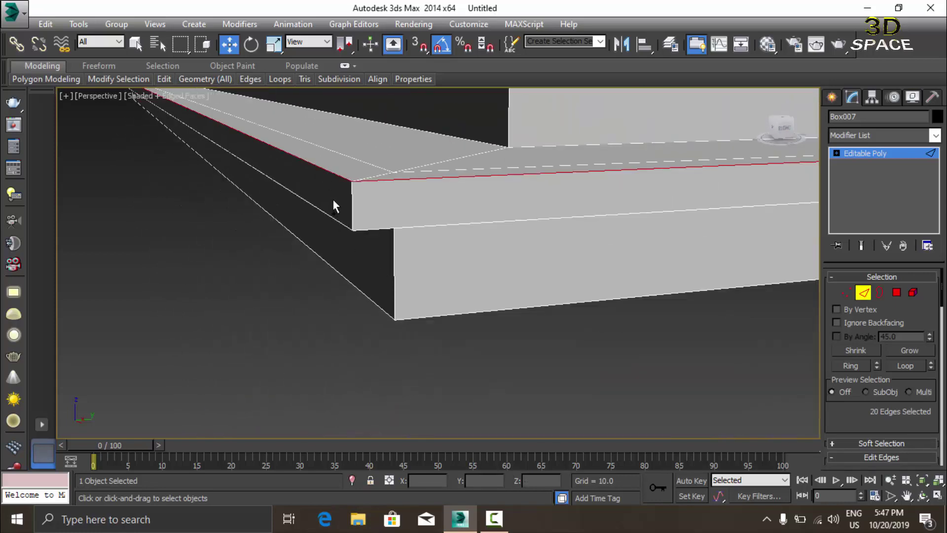
pyautogui.keyDown('ctrl'); pyautogui.doubleClick(331, 217); pyautogui.keyUp('ctrl')
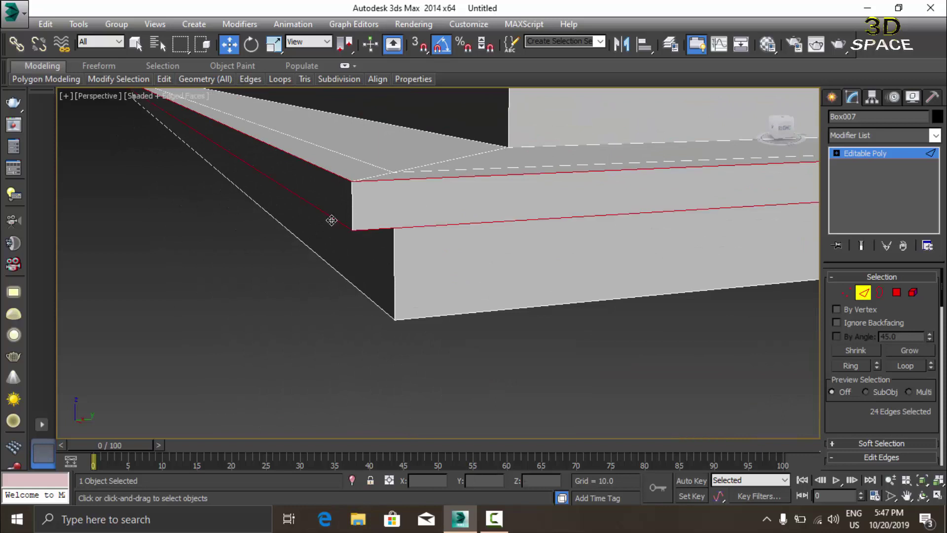
# Chamfer the ledge edges with amount 0.468 and 8 segments.
pyautogui.rightClick(331, 221)
pyautogui.click(189, 298)
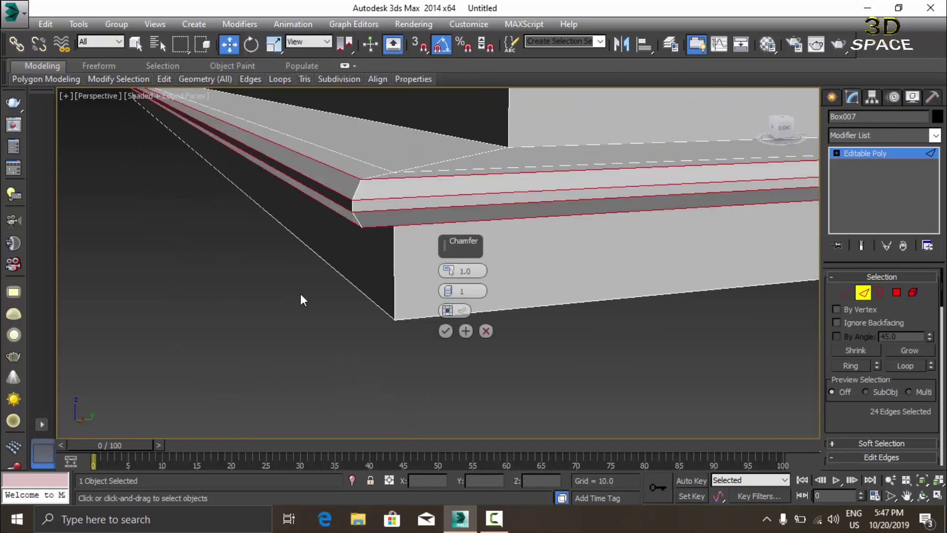
pyautogui.rightClick(445, 274)
pyautogui.moveTo(447, 274)
pyautogui.mouseDown()
pyautogui.moveTo(447, 261)
pyautogui.moveTo(447, 287)
pyautogui.moveTo(448, 276)
pyautogui.mouseUp()
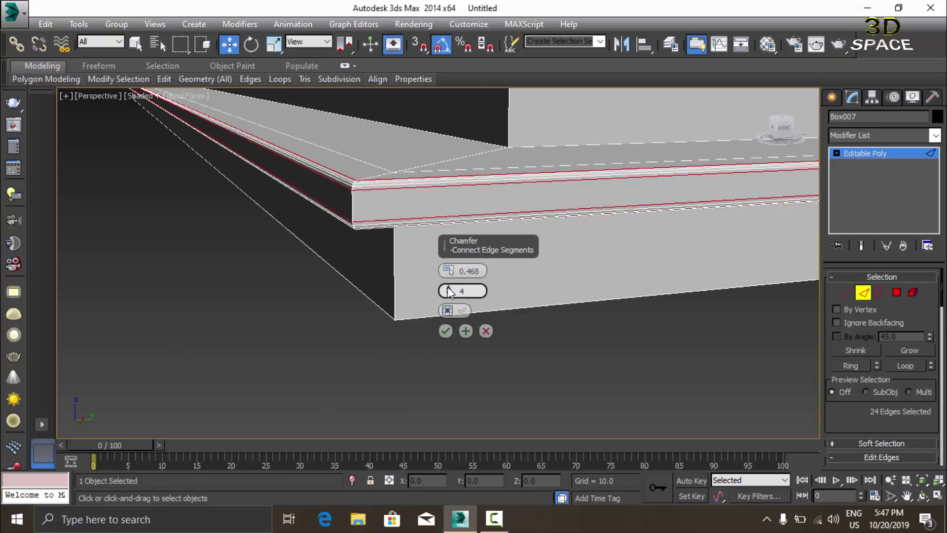
pyautogui.click(445, 331)
pyautogui.scroll(-5, 376, 275)
pyautogui.scroll(4, 376, 306)
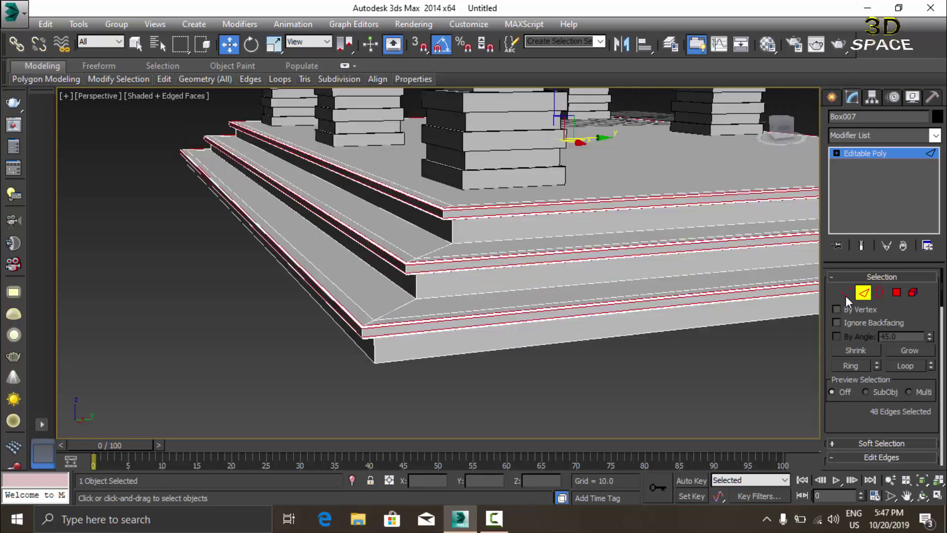
# Exit Edge sub-object mode on Box007 and clear the selection.
pyautogui.click(862, 292)
pyautogui.click(552, 373)
pyautogui.scroll(-4, 339, 313)
pyautogui.scroll(4, 328, 295)
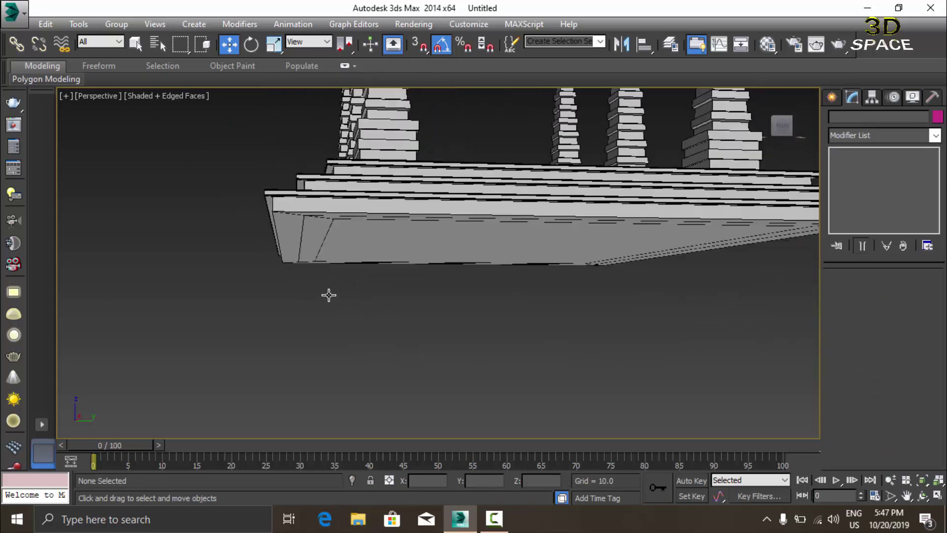
# Orbit and zoom the Perspective view around the finished pavilion, ending on a frontal view.
pyautogui.moveTo(329, 295)
pyautogui.keyDown('alt'); pyautogui.mouseDown(button='middle')
pyautogui.moveTo(327, 191)
pyautogui.moveTo(331, 220)
pyautogui.moveTo(338, 214)
pyautogui.moveTo(384, 246)
pyautogui.moveTo(253, 291)
pyautogui.moveTo(261, 237)
pyautogui.moveTo(424, 296)
pyautogui.mouseUp(button='middle'); pyautogui.keyUp('alt')
pyautogui.scroll(-6, 385, 245)
pyautogui.moveTo(424, 296); pyautogui.dragTo(318, 301, button='middle')
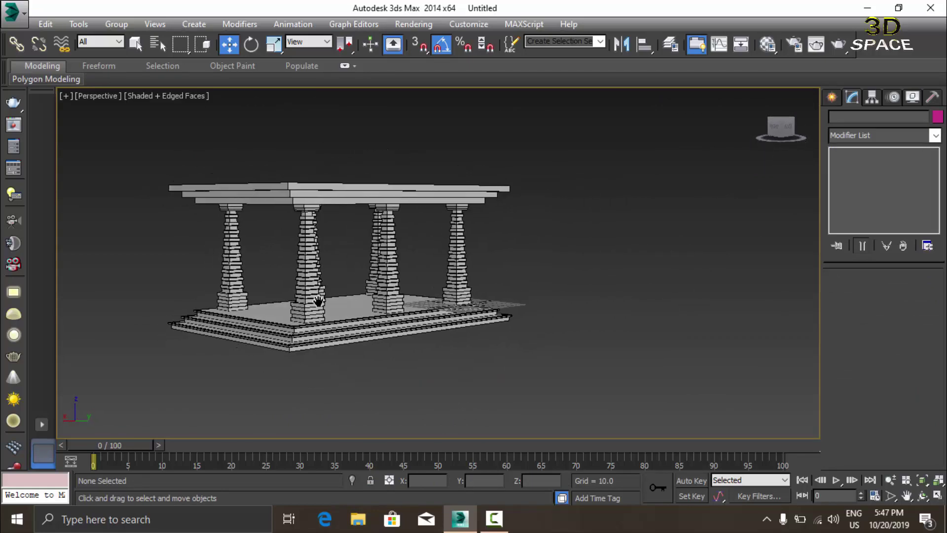
pyautogui.scroll(5, 318, 301)
pyautogui.scroll(-5, 367, 283)
pyautogui.keyDown('alt'); pyautogui.moveTo(368, 283); pyautogui.dragTo(345, 300, button='middle'); pyautogui.keyUp('alt')
pyautogui.scroll(2, 345, 300)
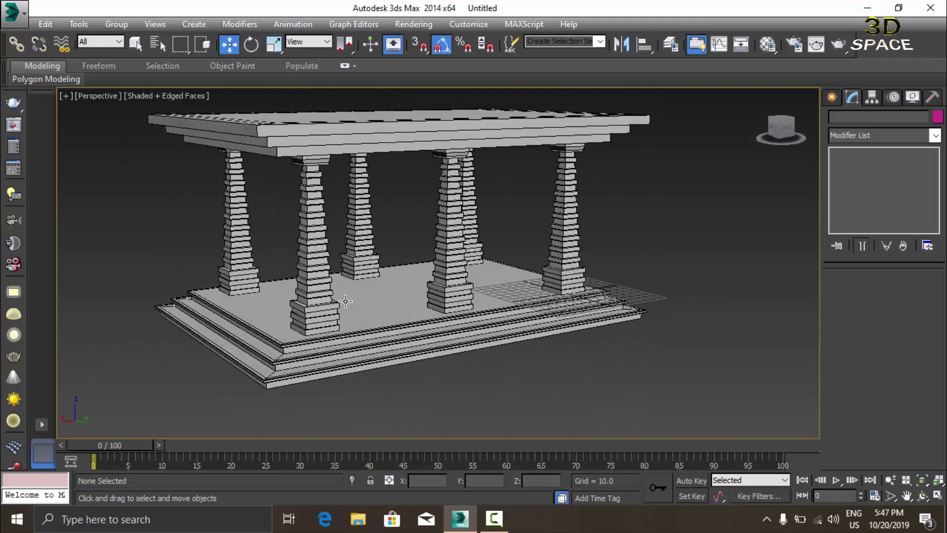
pyautogui.moveTo(481, 281)
pyautogui.keyDown('alt'); pyautogui.mouseDown(button='middle')
pyautogui.moveTo(603, 348)
pyautogui.moveTo(601, 377)
pyautogui.moveTo(584, 382)
pyautogui.mouseUp(button='middle'); pyautogui.keyUp('alt')
pyautogui.scroll(4, 493, 295)
pyautogui.scroll(-4, 493, 296)
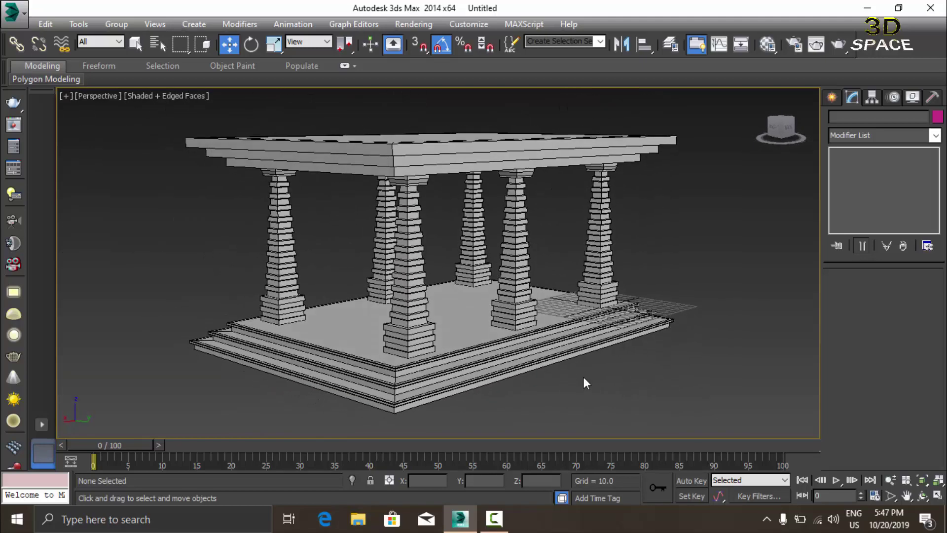